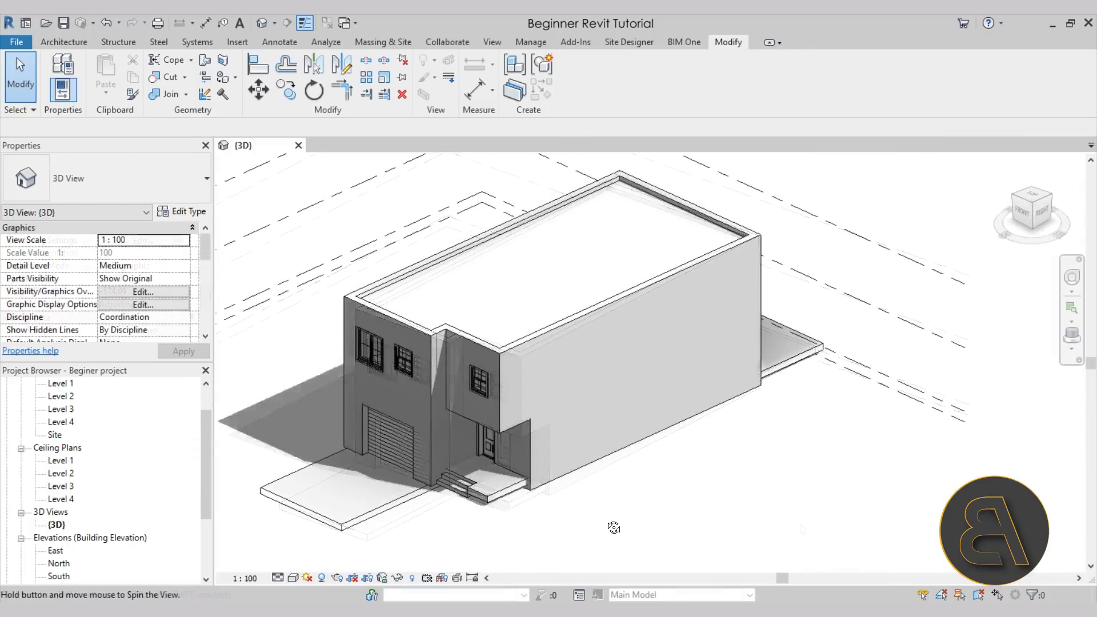
Orbit and pan the shaded {3D} house to a new angle, then scroll Properties to Extents.
mouse_move(607, 519)
shift+middle_down()
mouse_move(661, 497)
mouse_move(609, 489)
mouse_move(602, 522)
shift+middle_up()
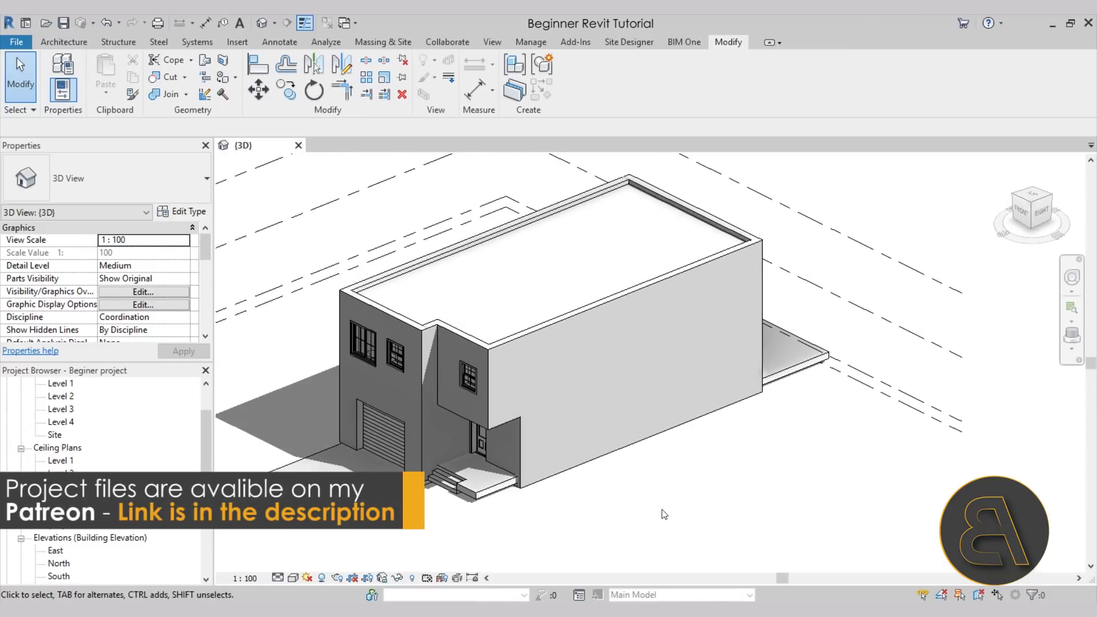
shift+middle_drag(648, 504, 669, 515)
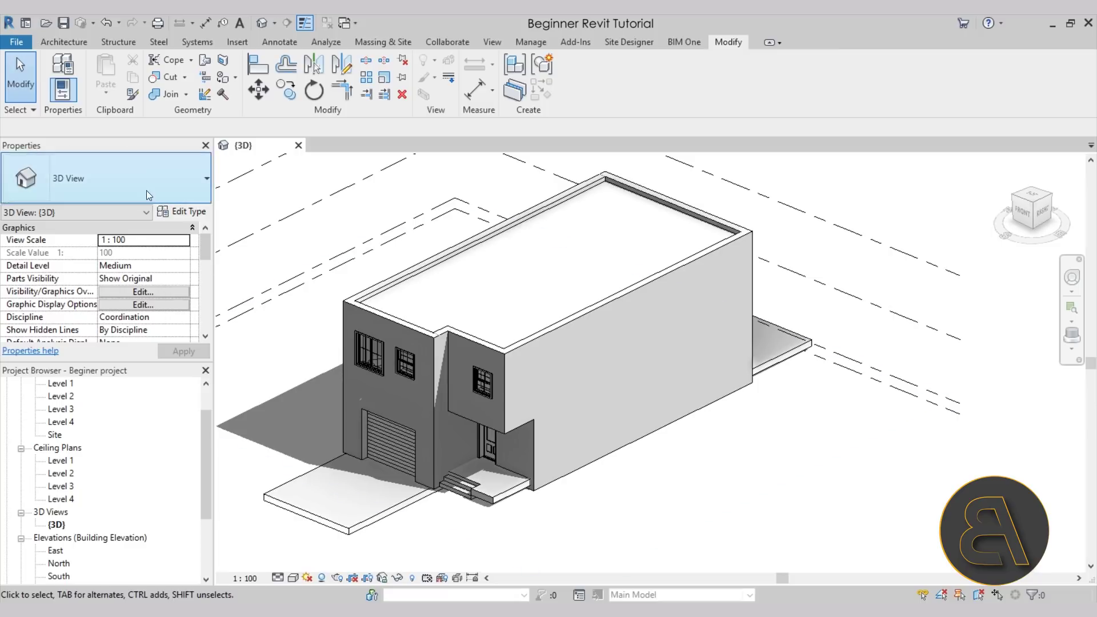
scroll(147, 282, down, 5)
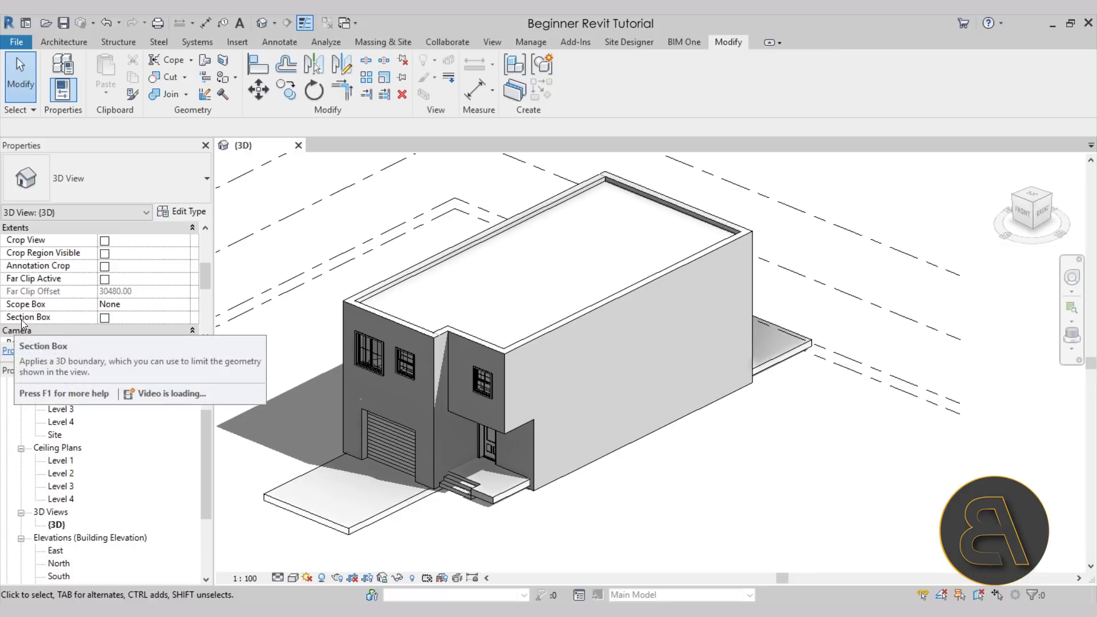
Turn on Section Box for the {3D} view and select the box around the model.
click(104, 318)
scroll(757, 473, down, 3)
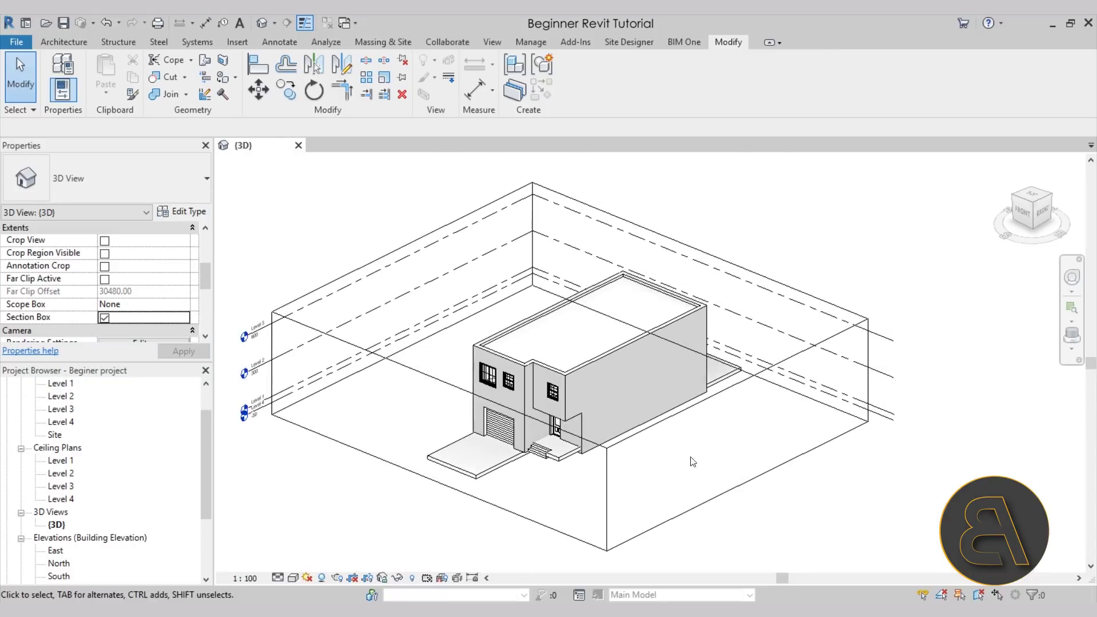
click(714, 482)
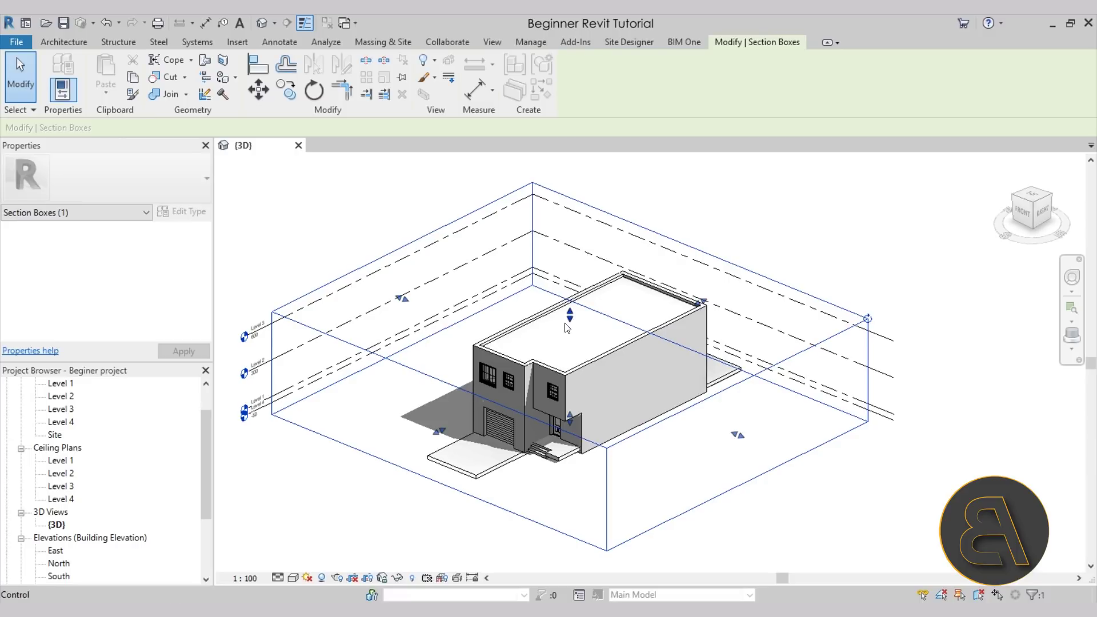
Lower the section box top below the upper floor to expose the ground-floor interior.
drag(572, 319, 606, 359)
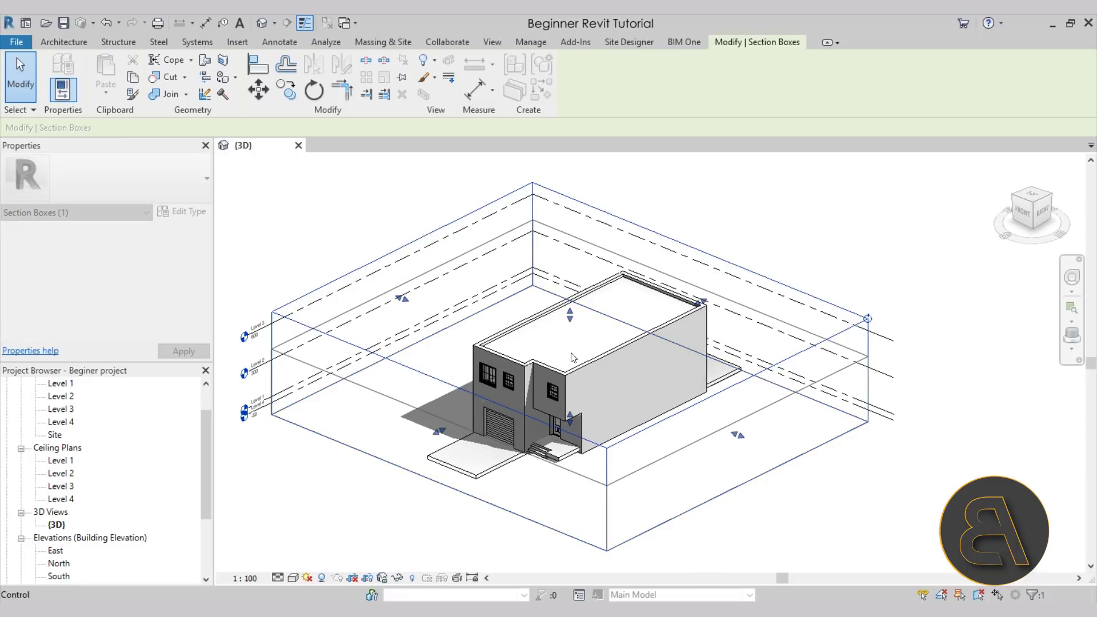
scroll(574, 334, up, 4)
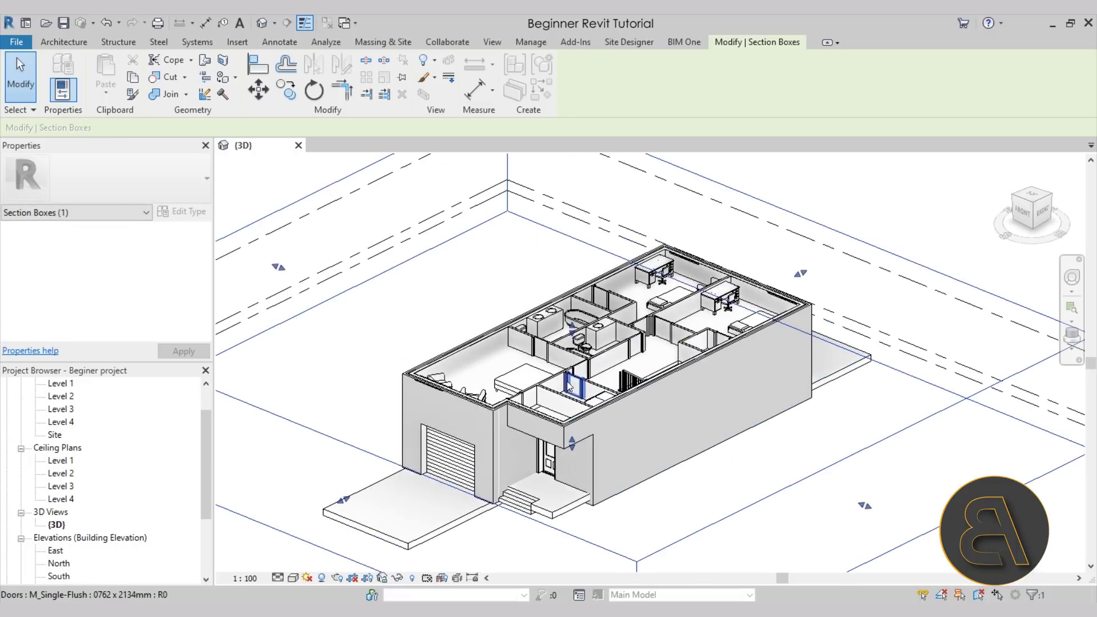
drag(573, 330, 573, 366)
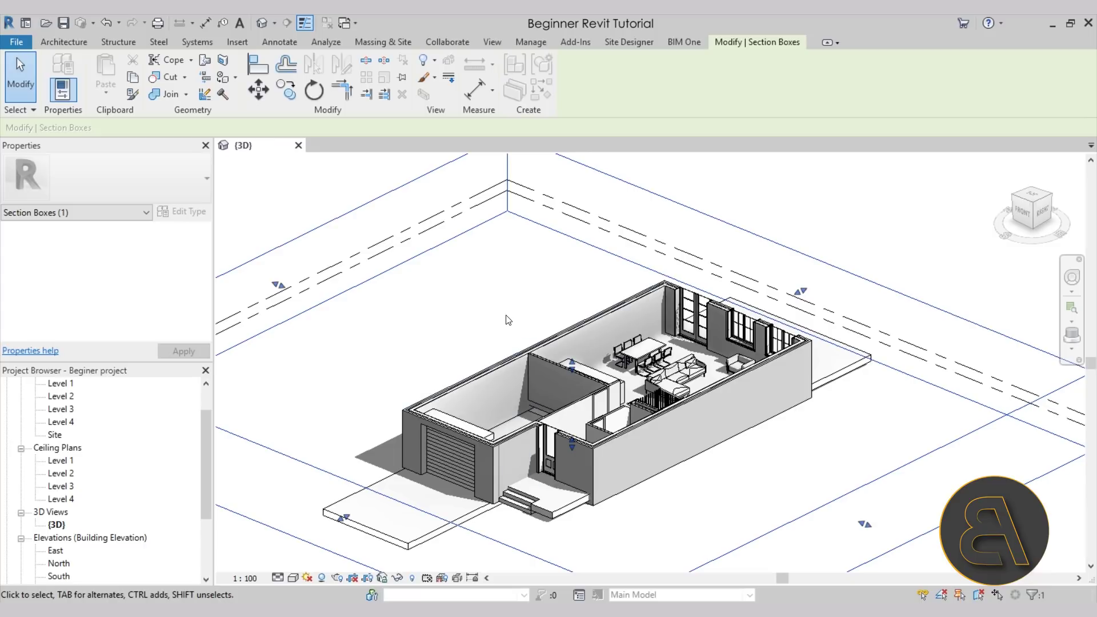
scroll(503, 282, down, 2)
click(351, 206)
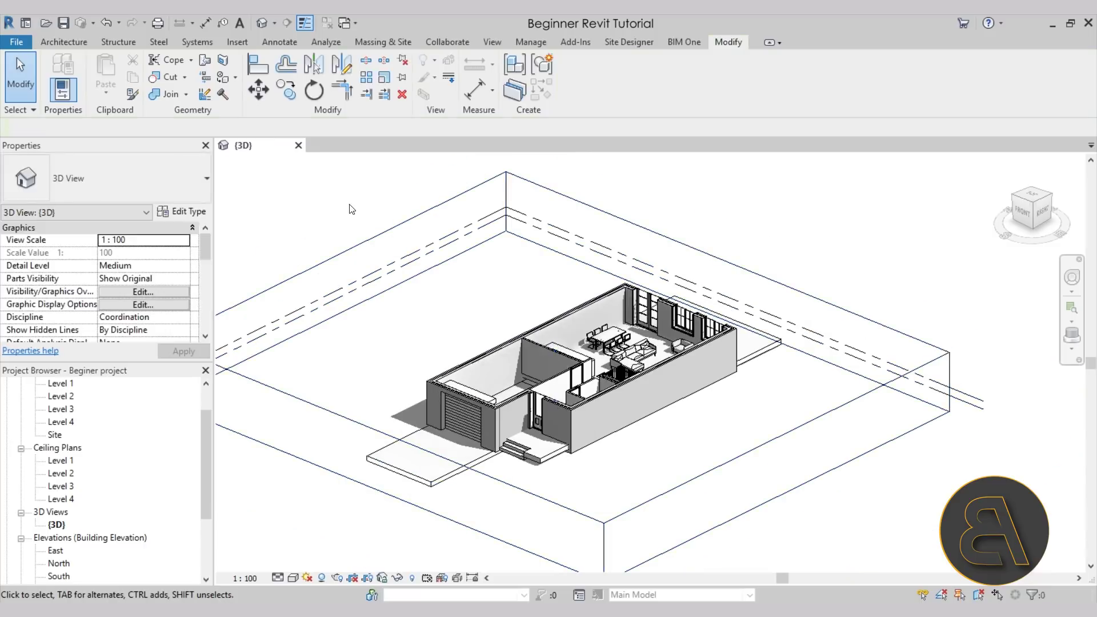
click(368, 239)
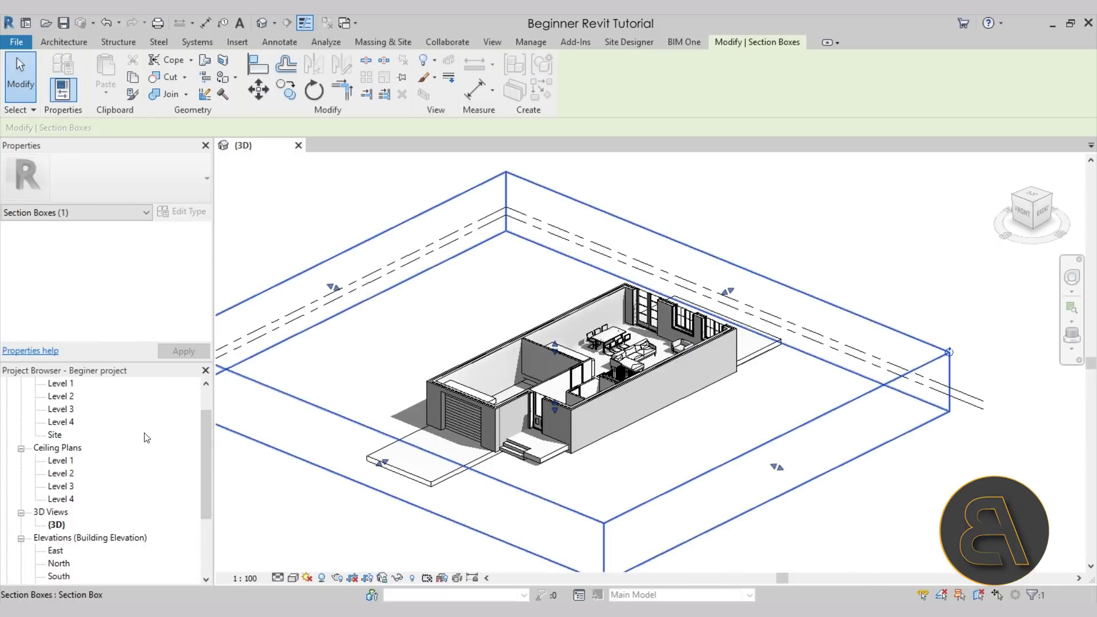
scroll(146, 437, down, 2)
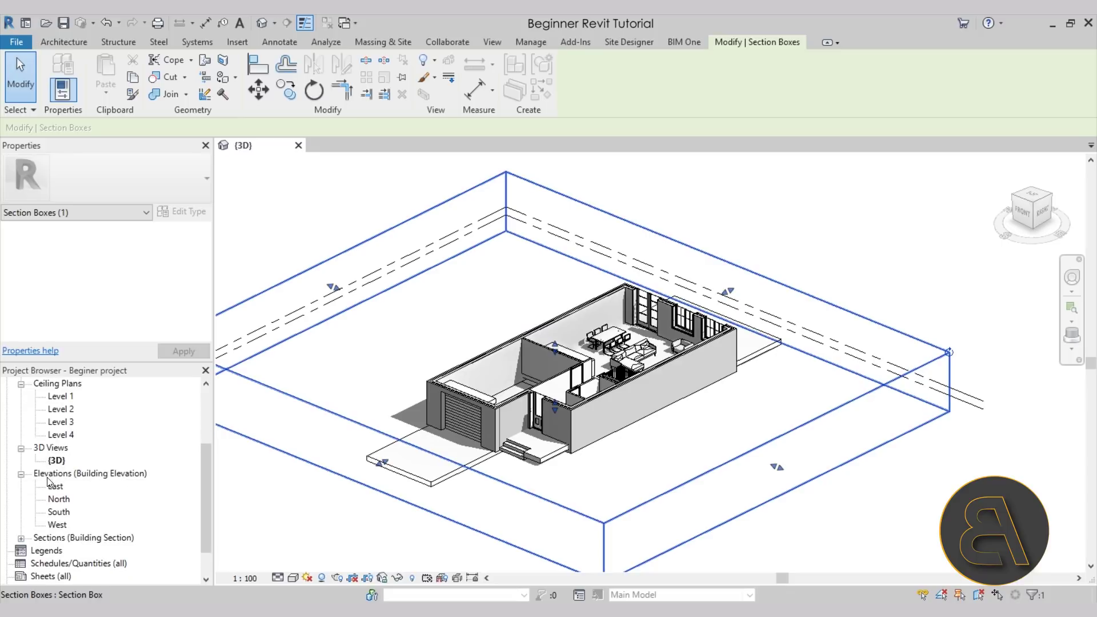
Nudge the section box top down slightly in the South elevation, then return to {3D}.
double_click(59, 512)
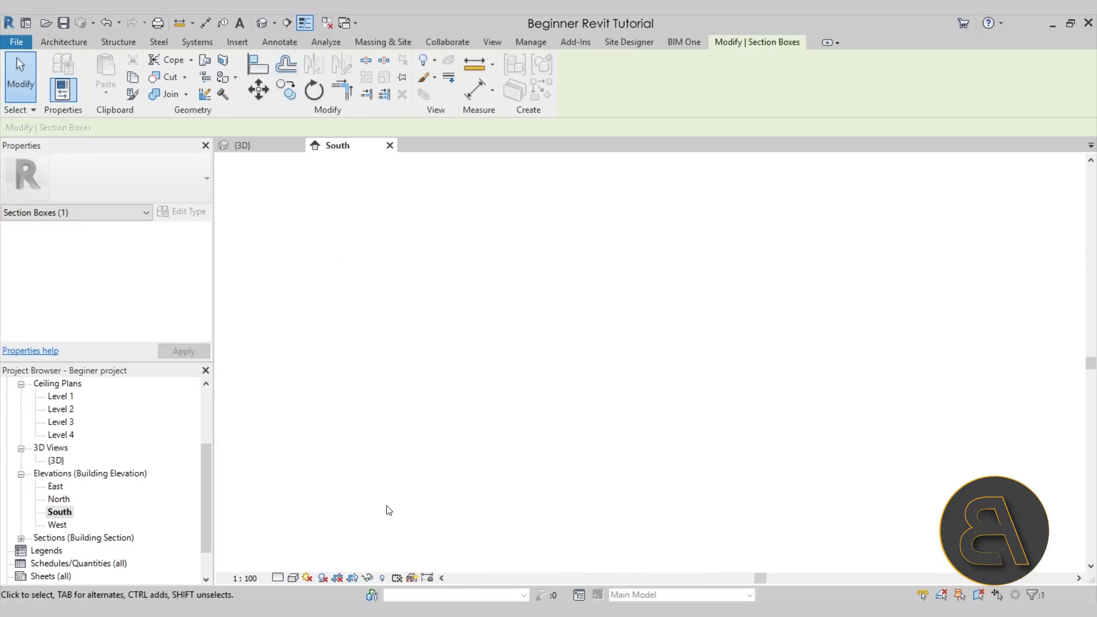
drag(639, 384, 638, 395)
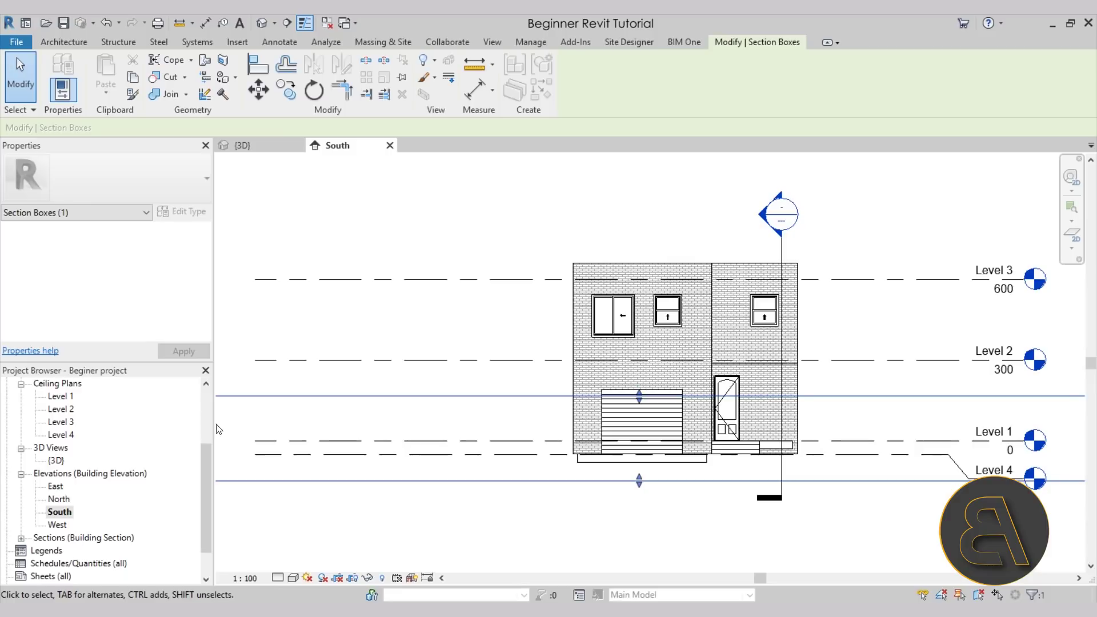
double_click(59, 461)
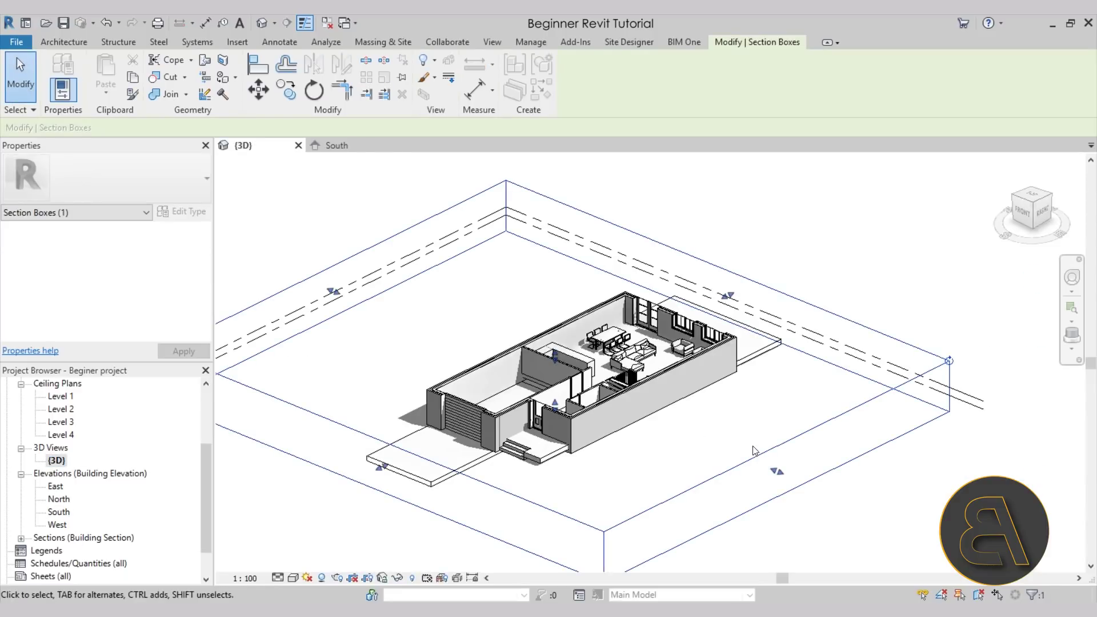
Orbit around the sectioned ground floor and reselect the section box.
click(666, 457)
shift+middle_drag(666, 457, 654, 502)
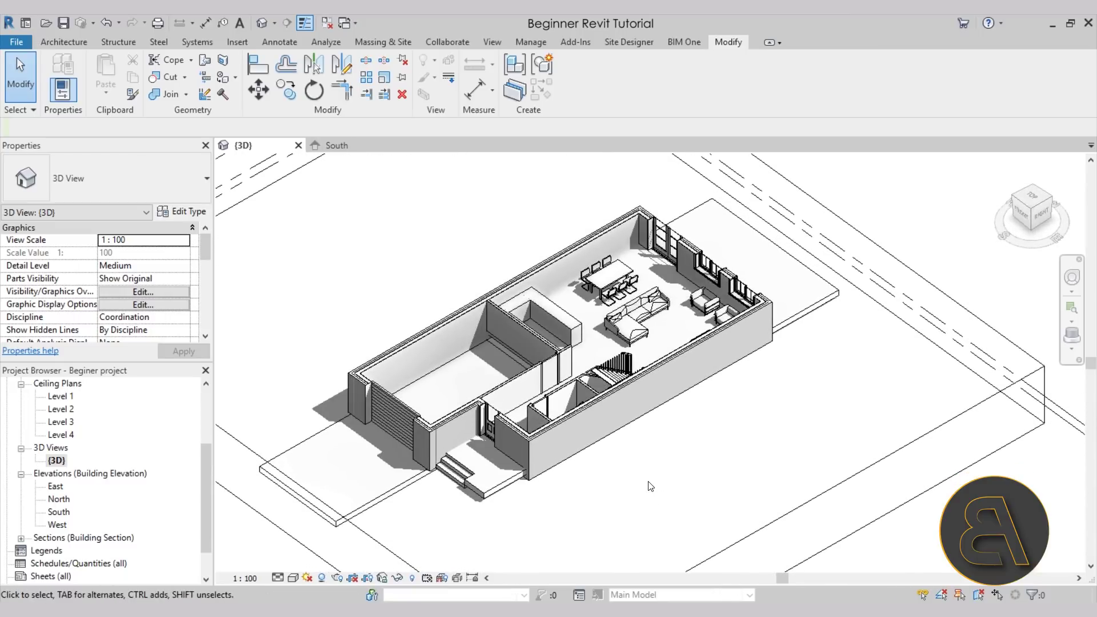
scroll(660, 467, down, 4)
middle_drag(669, 479, 667, 465)
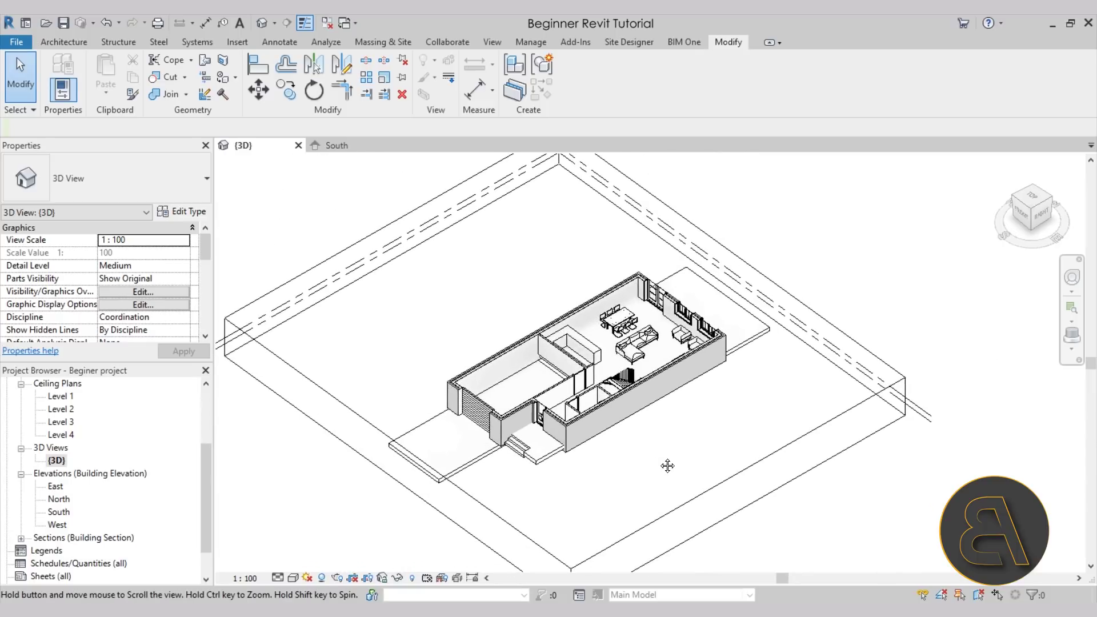
click(741, 491)
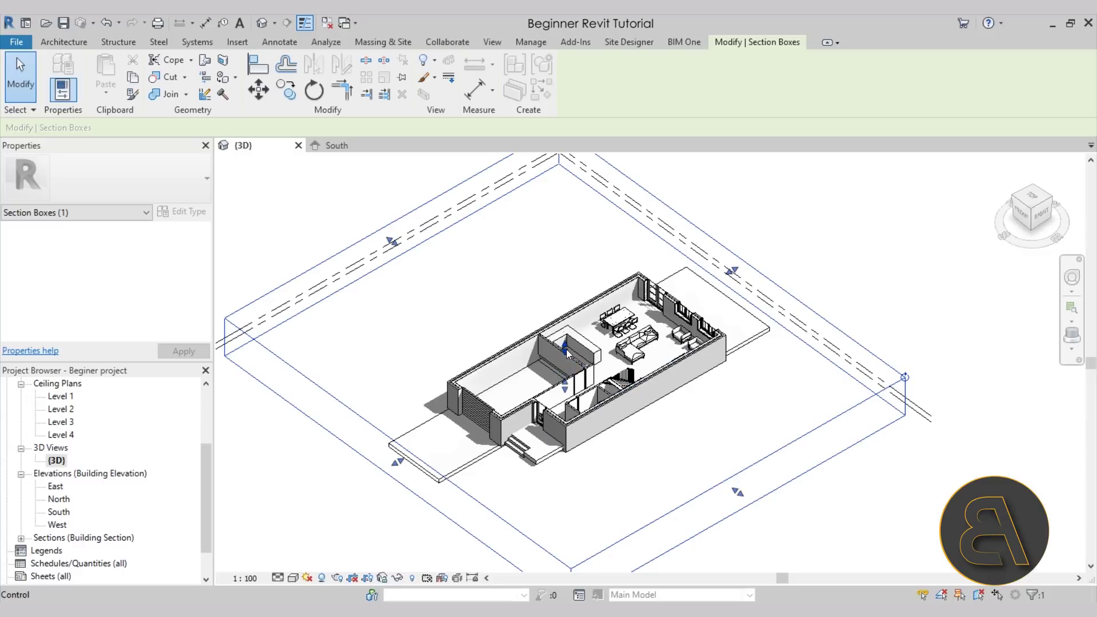
Raise the section box top above the roof and move a side face across the building.
drag(568, 354, 560, 257)
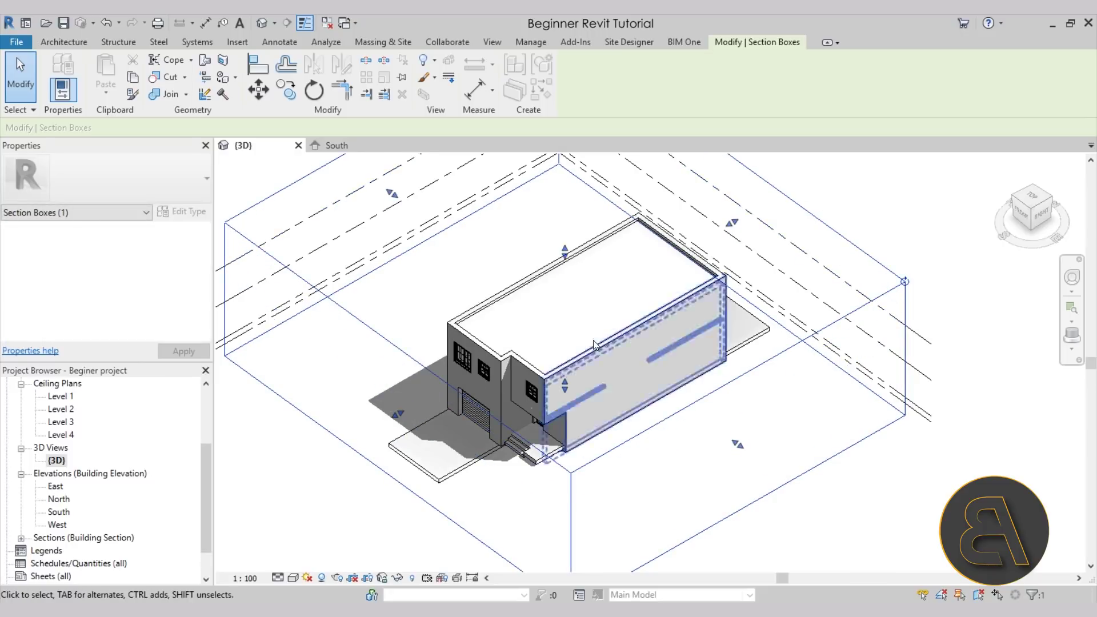
shift+middle_drag(734, 470, 802, 370)
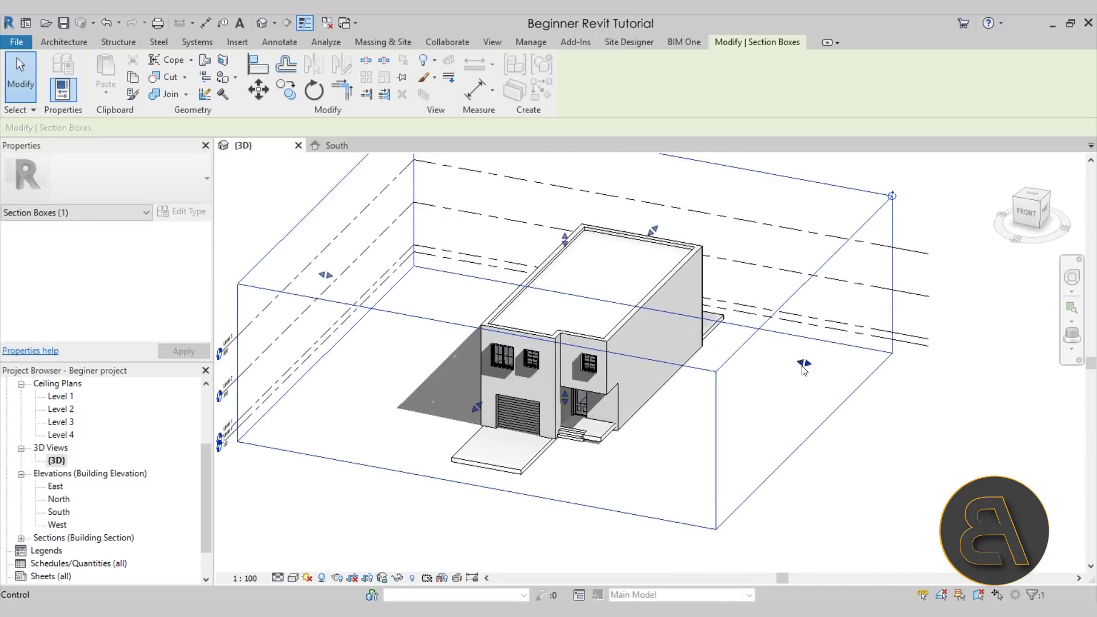
drag(802, 369, 638, 334)
shift+middle_drag(640, 371, 645, 445)
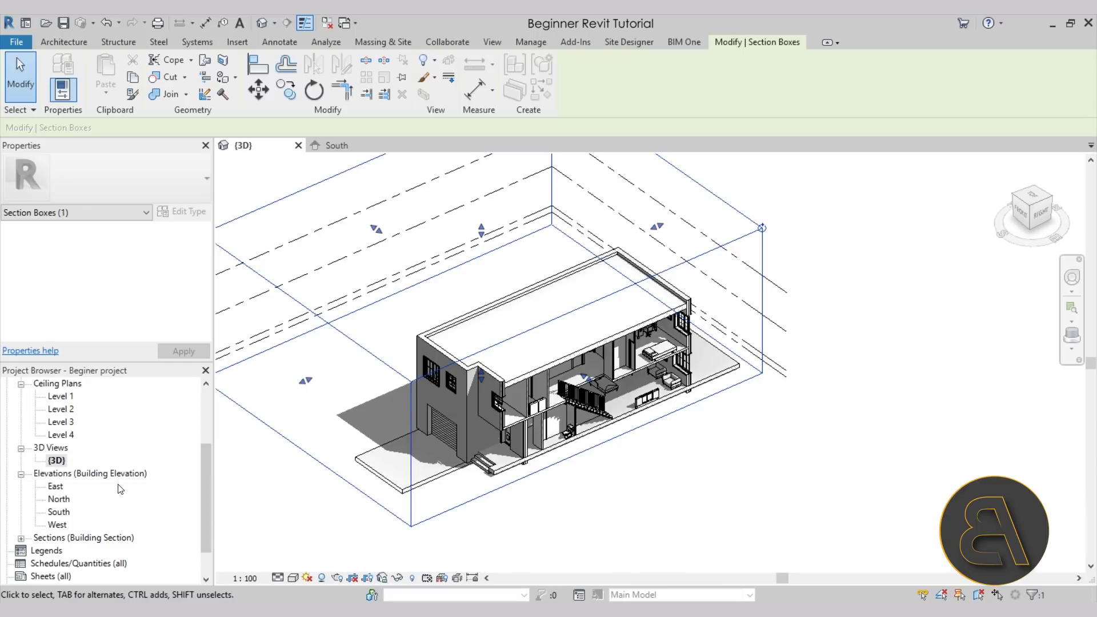
scroll(121, 479, up, 5)
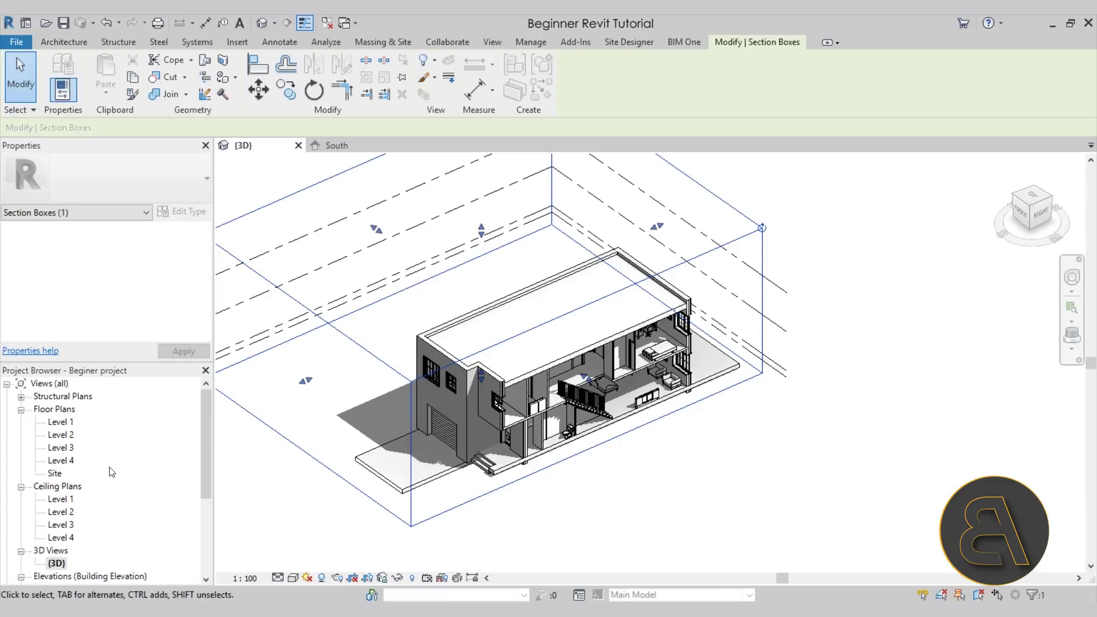
Fine-tune the section box side line in the Level 1 floor plan.
double_click(61, 423)
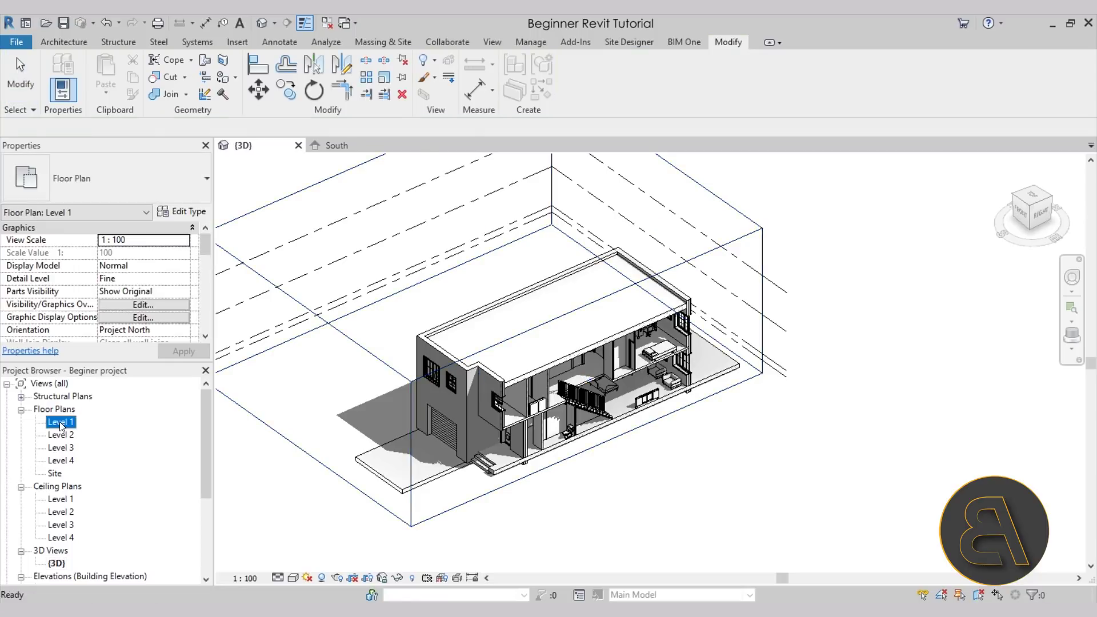
scroll(679, 490, up, 5)
scroll(635, 460, down, 3)
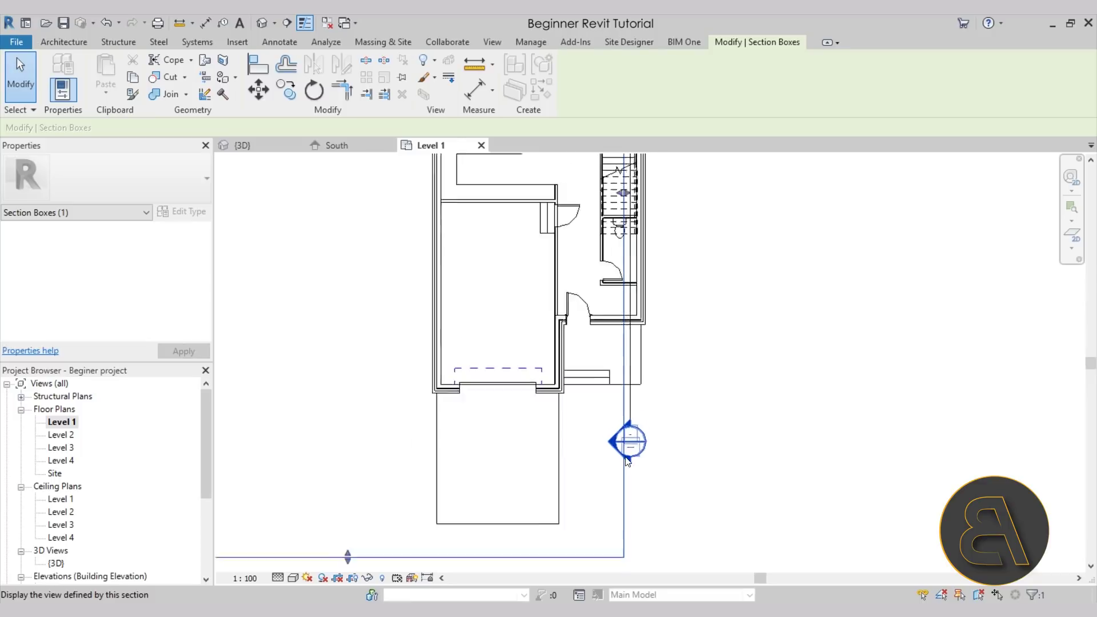
middle_drag(801, 380, 564, 363)
scroll(564, 362, up, 1)
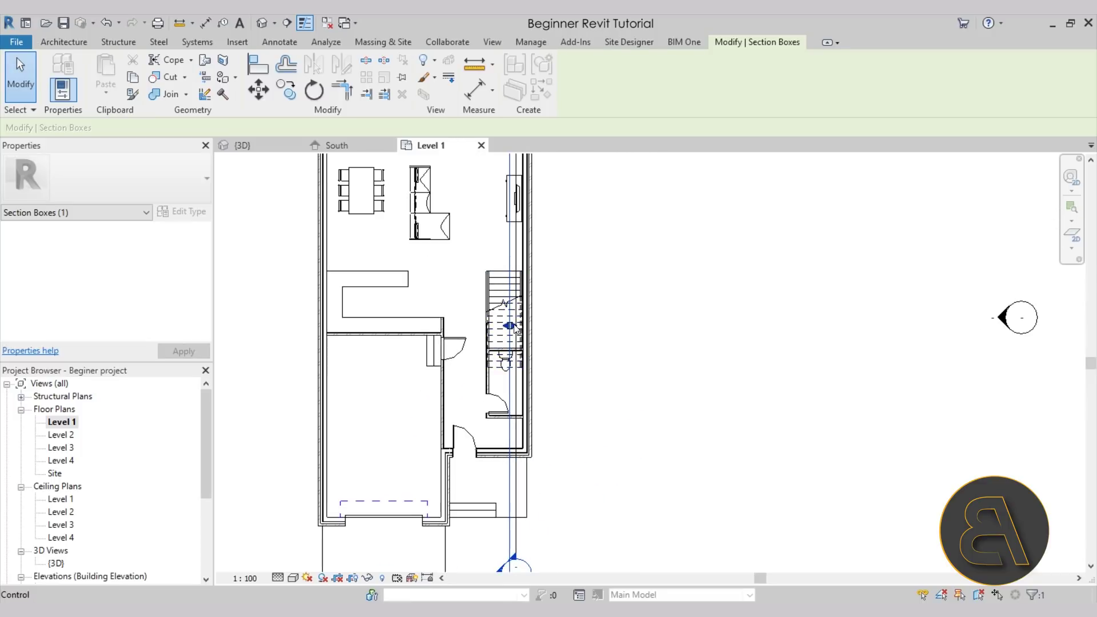
drag(510, 325, 519, 332)
scroll(515, 325, up, 5)
scroll(546, 330, down, 5)
scroll(545, 329, down, 1)
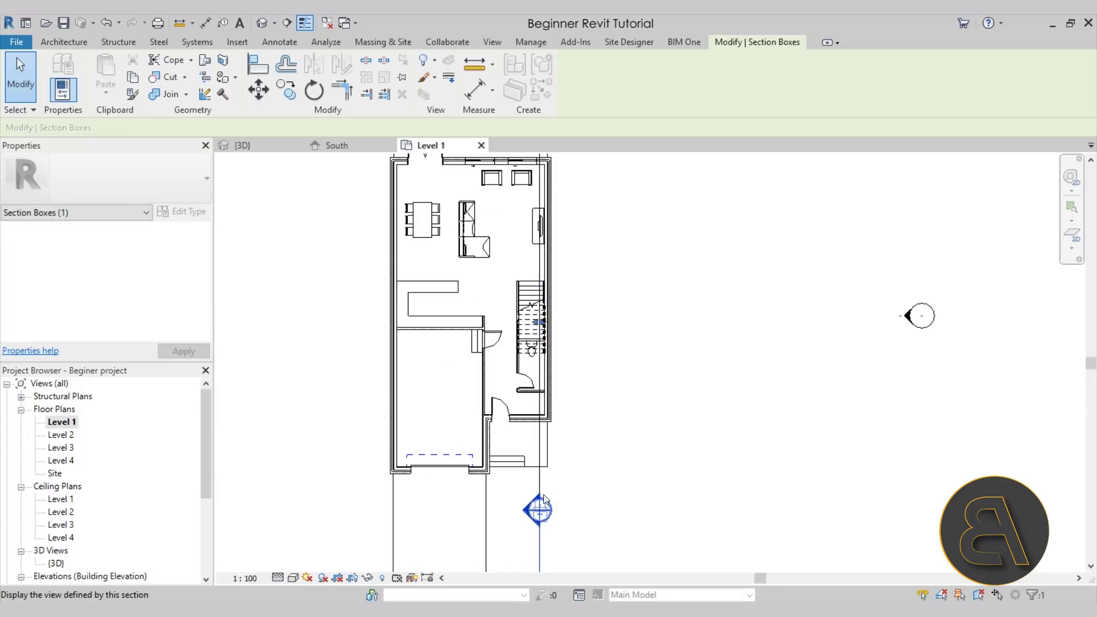
Return to {3D} and orbit and zoom to view both floors' exposed interiors.
click(251, 145)
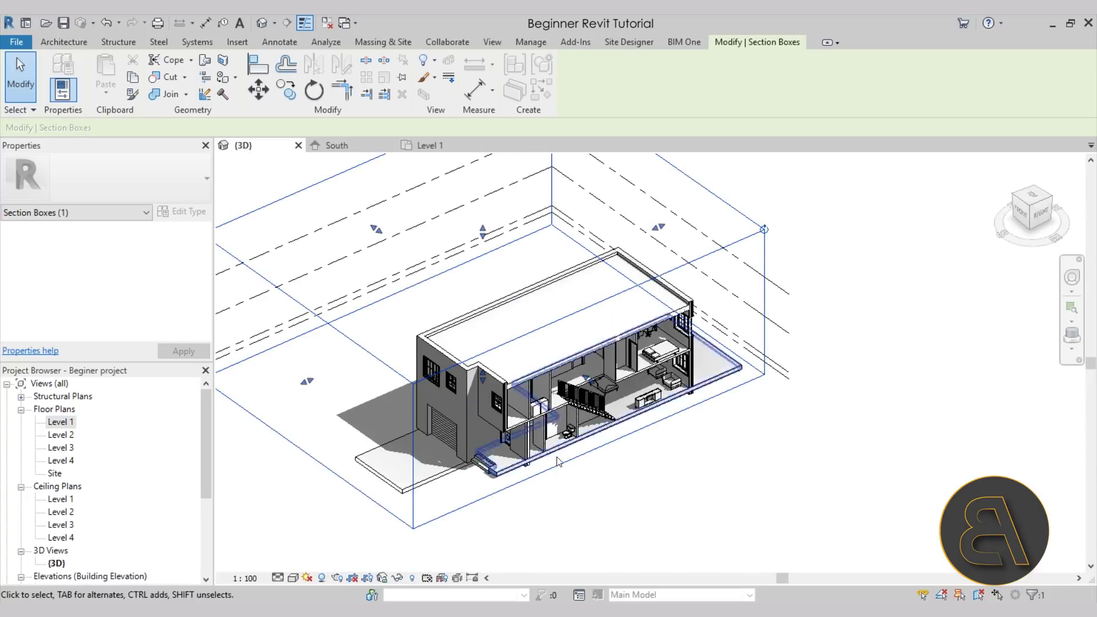
click(620, 490)
mouse_move(623, 517)
shift+middle_down()
mouse_move(629, 472)
mouse_move(602, 454)
mouse_move(632, 509)
mouse_move(608, 505)
mouse_move(675, 514)
shift+middle_up()
scroll(617, 491, up, 2)
scroll(588, 468, up, 2)
scroll(676, 514, up, 2)
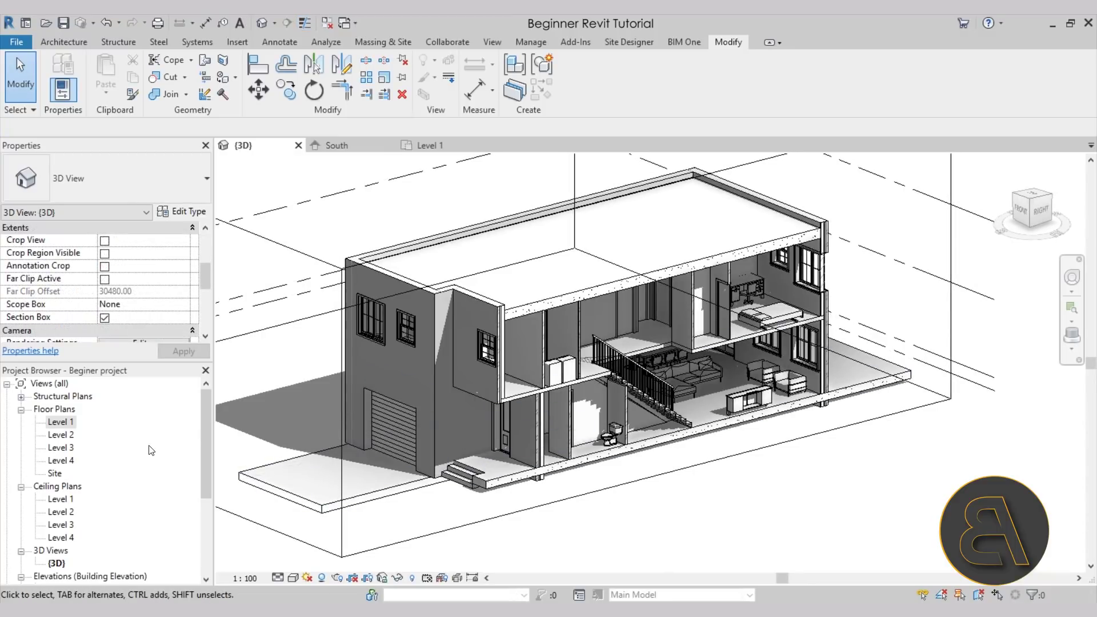
scroll(145, 433, down, 2)
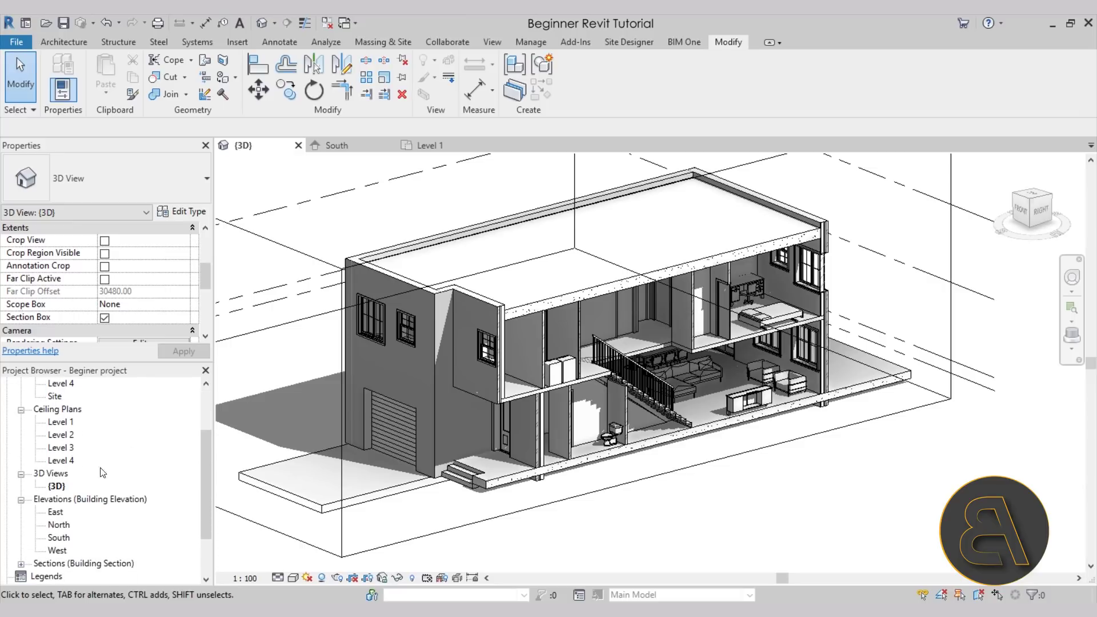
Duplicate the {3D} view and rename the copy '3D section'.
right_click(57, 486)
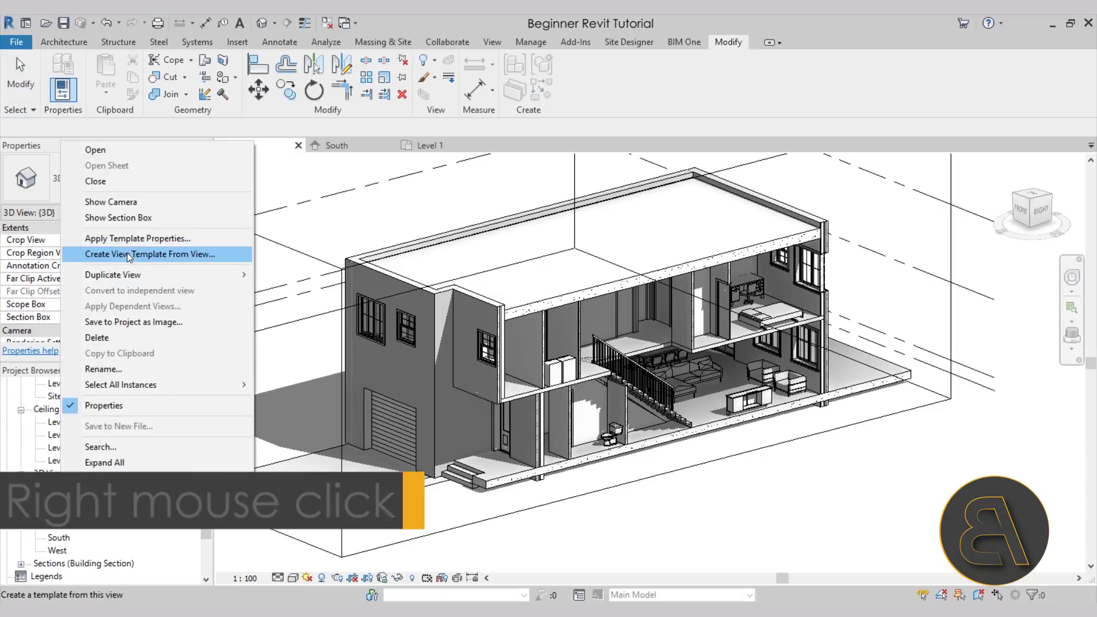
mouse_move(124, 273)
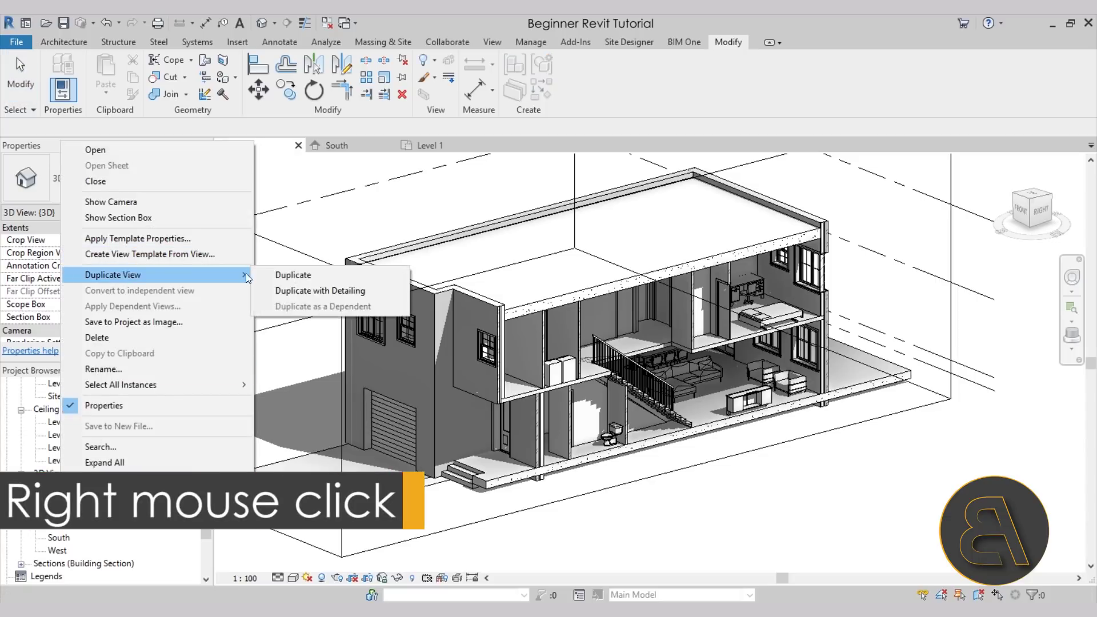
click(320, 275)
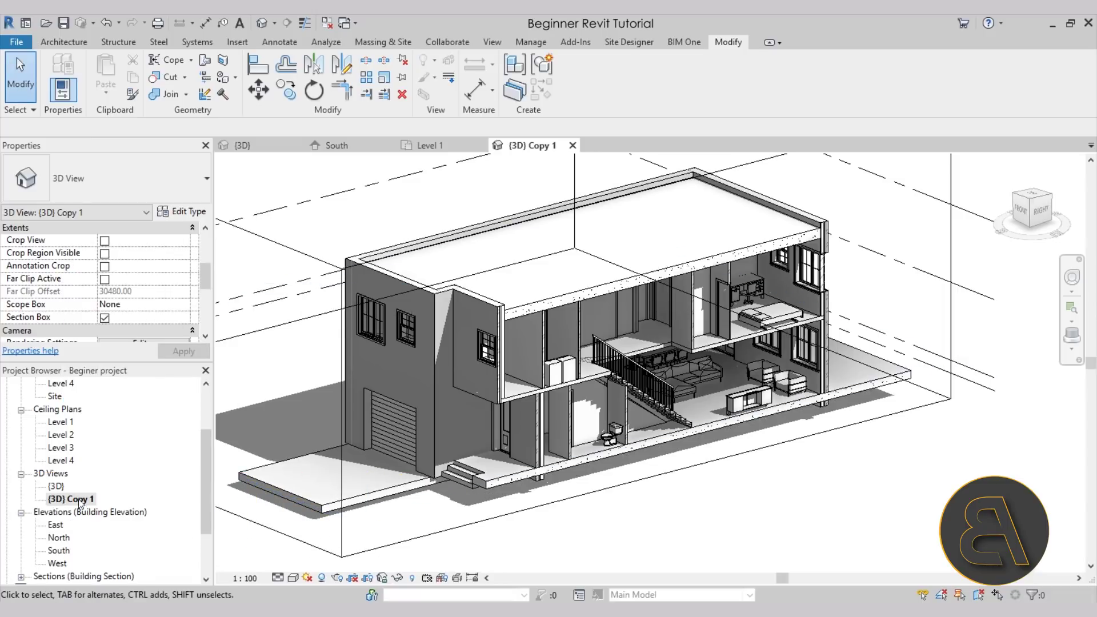
right_click(78, 500)
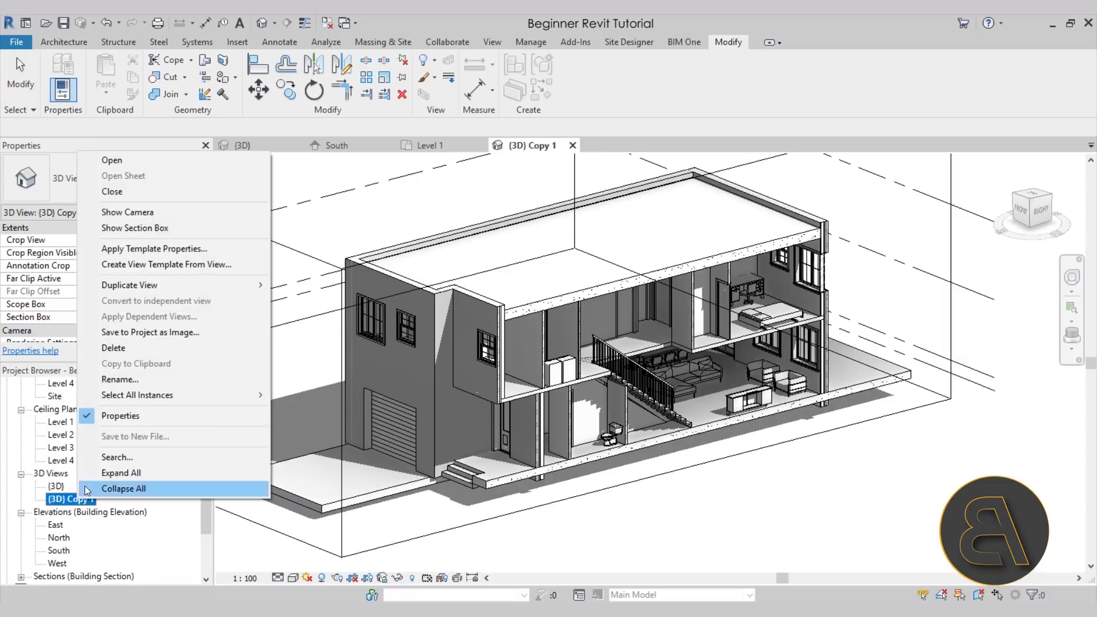
click(120, 380)
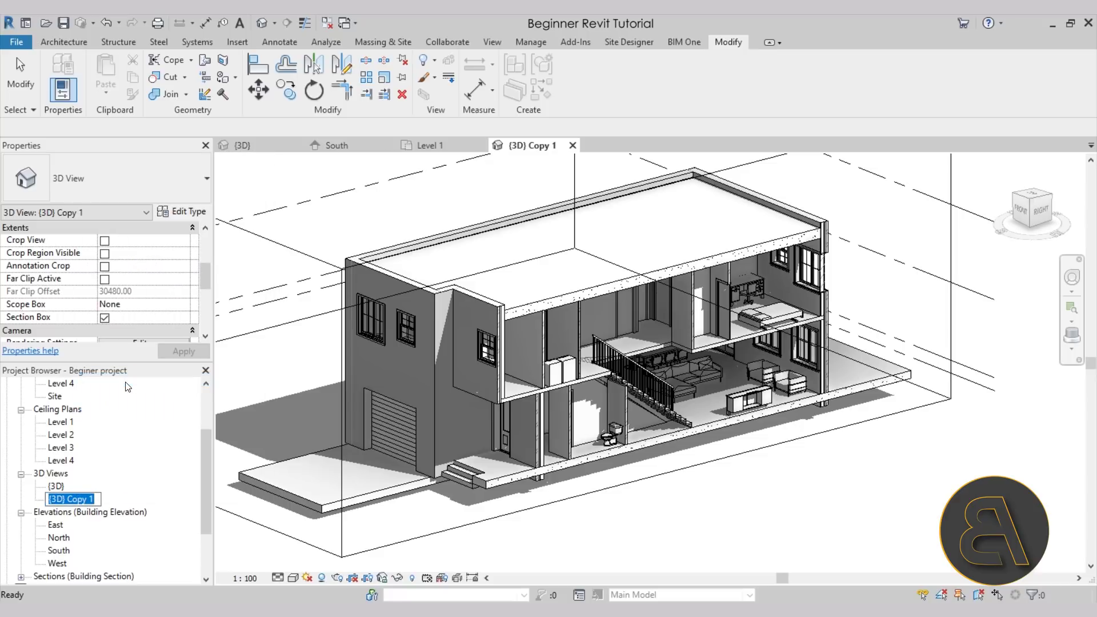
text(3D section)
key(Return)
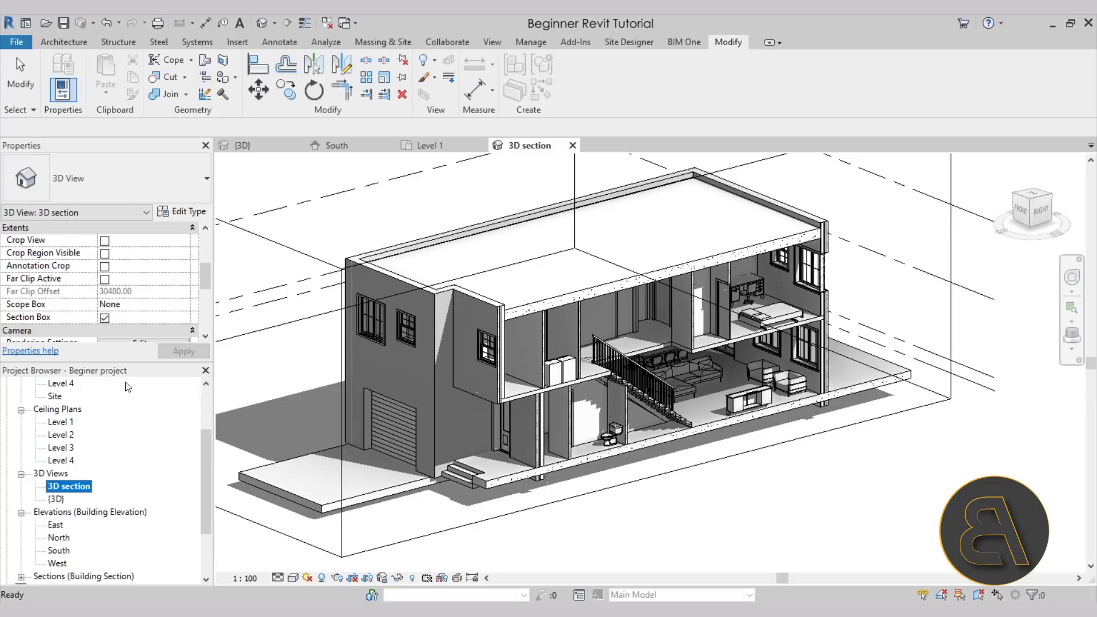
Open the original {3D} view, switch off Section Box, and orbit to the house front.
double_click(57, 499)
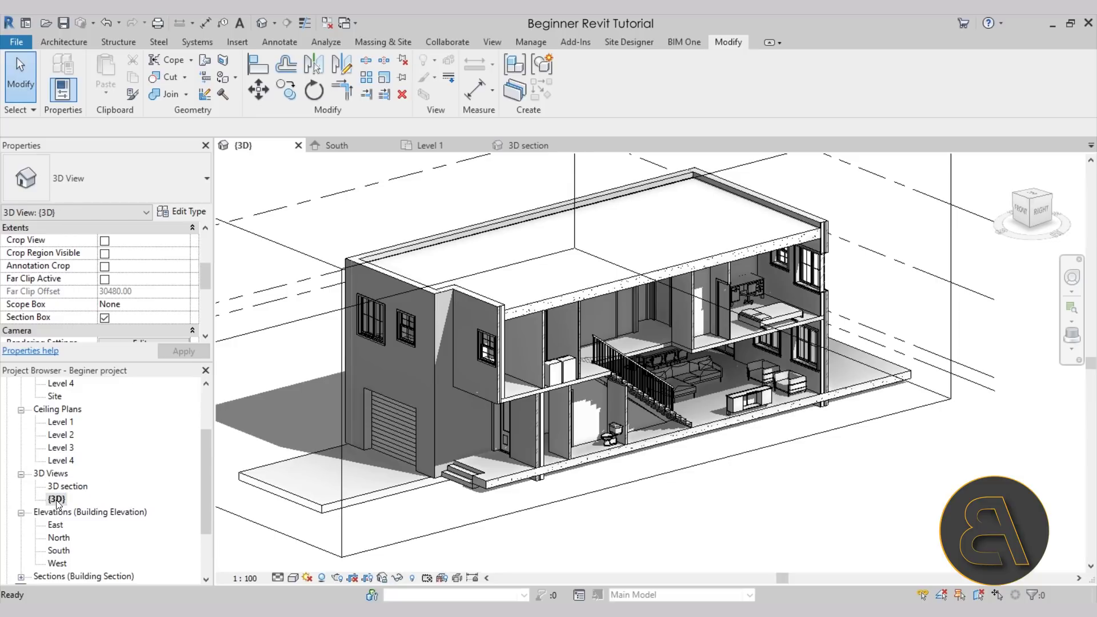
click(105, 319)
shift+middle_drag(659, 314, 730, 489)
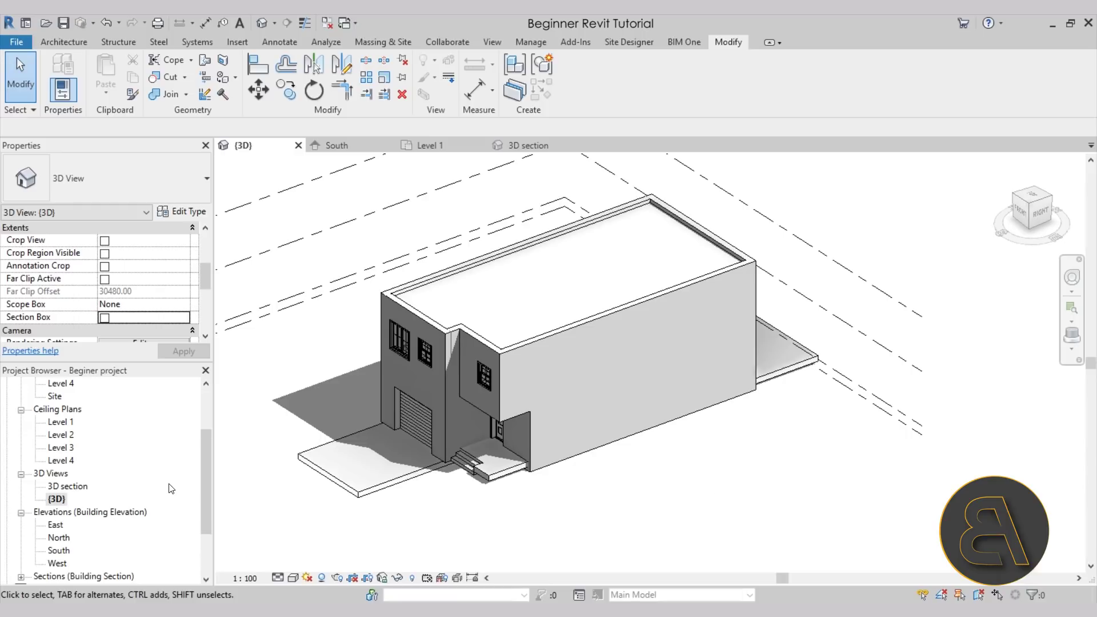
Open the Level 1 floor plan and zoom and pan to frame the house and surroundings.
scroll(170, 488, up, 2)
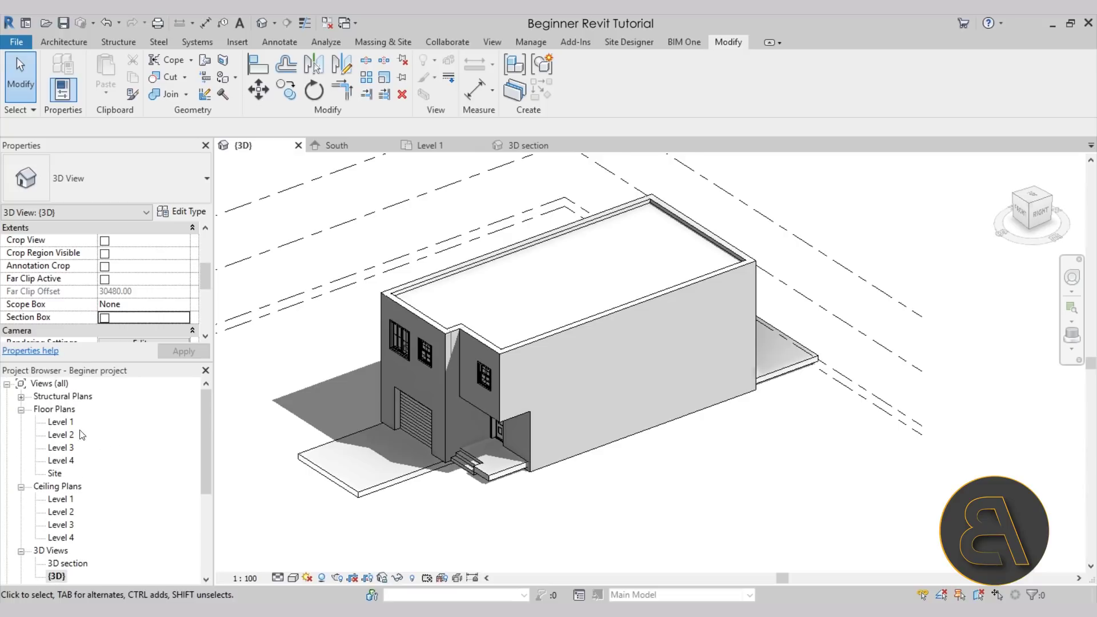
double_click(61, 421)
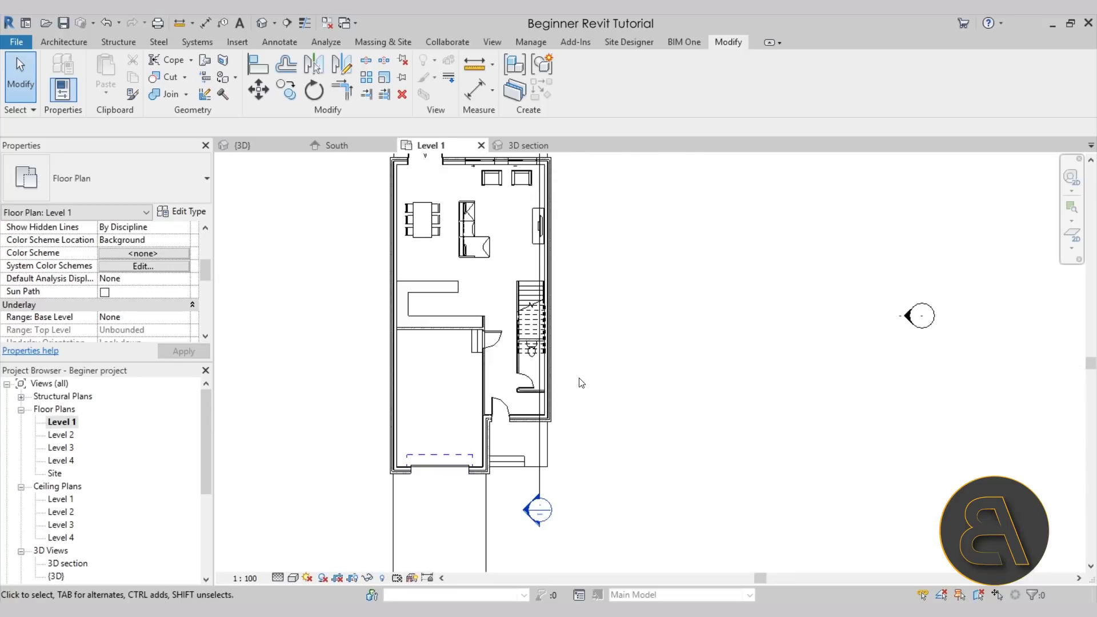
scroll(581, 379, down, 2)
middle_drag(631, 410, 596, 446)
scroll(612, 440, down, 1)
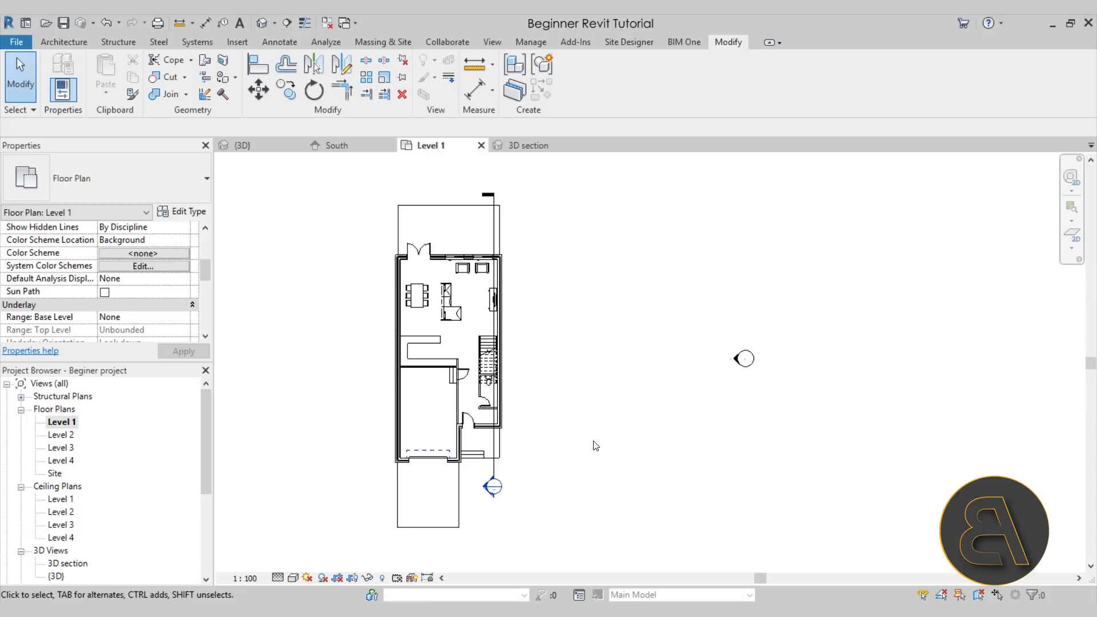
click(274, 26)
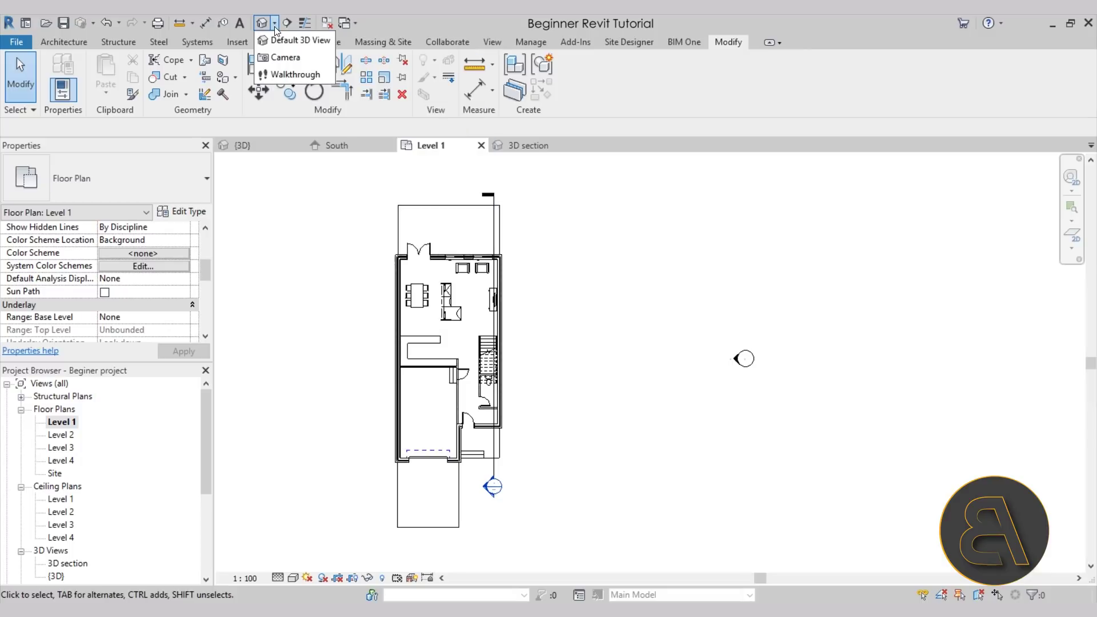
Place a camera with its eye below-right of the house, aimed past its upper left.
click(279, 59)
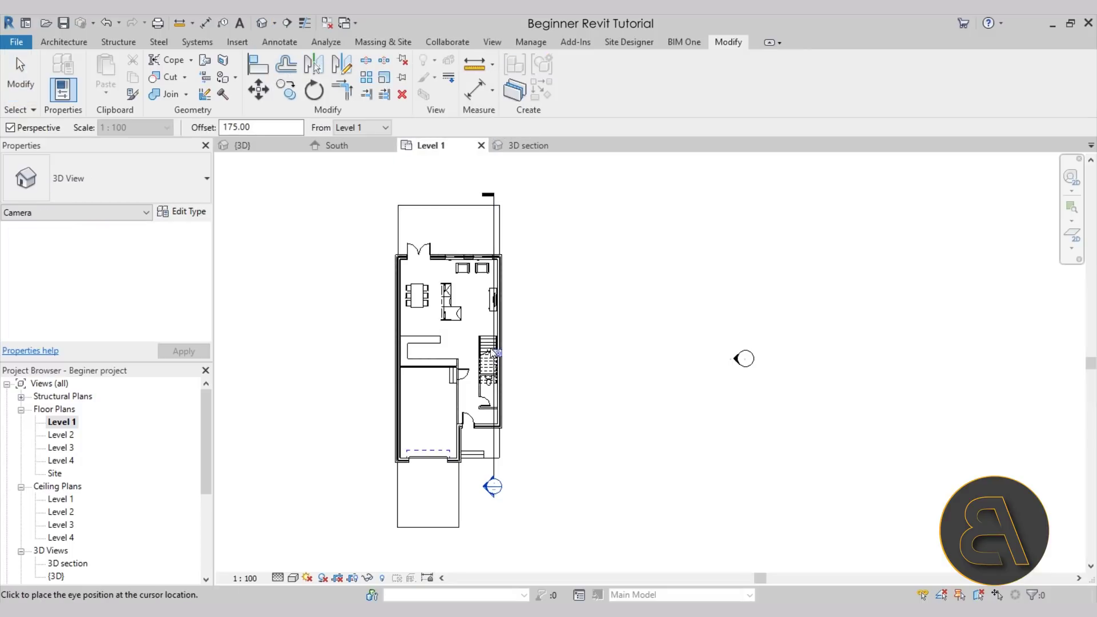
scroll(423, 301, down, 1)
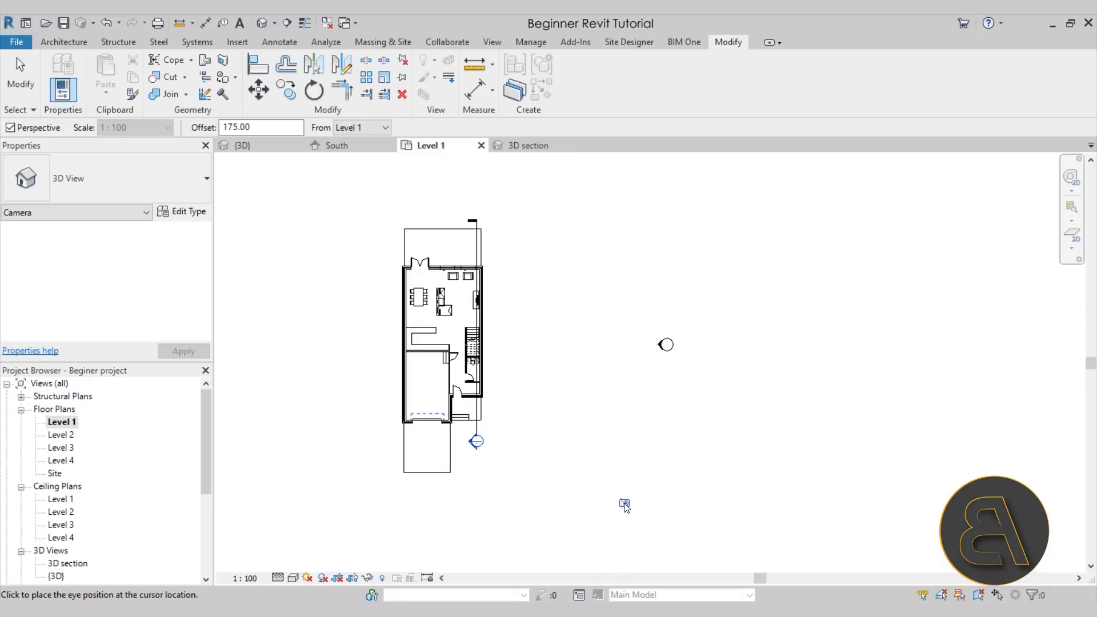
click(624, 503)
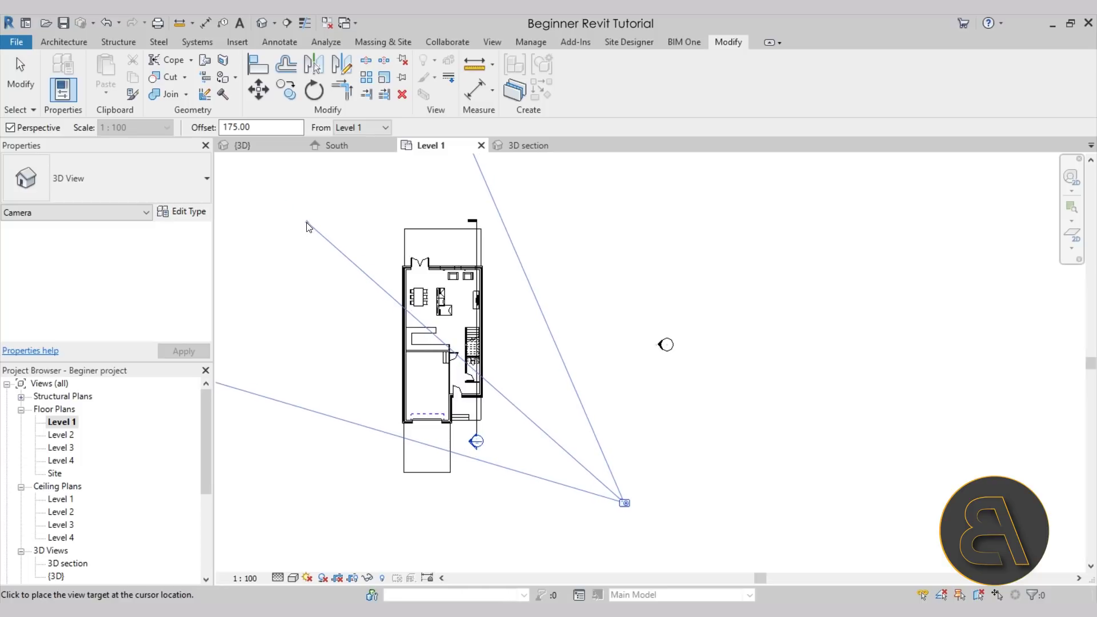
click(279, 204)
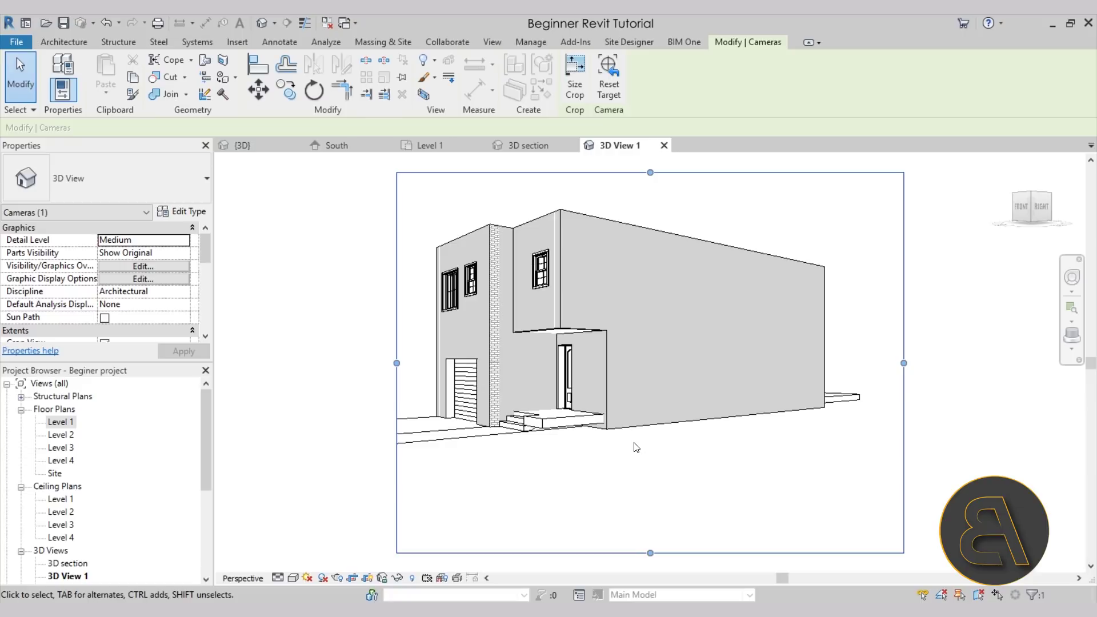
Enable Section Box in 3D View 1, drop its top to the ground floor, and orbit overhead.
scroll(117, 278, down, 3)
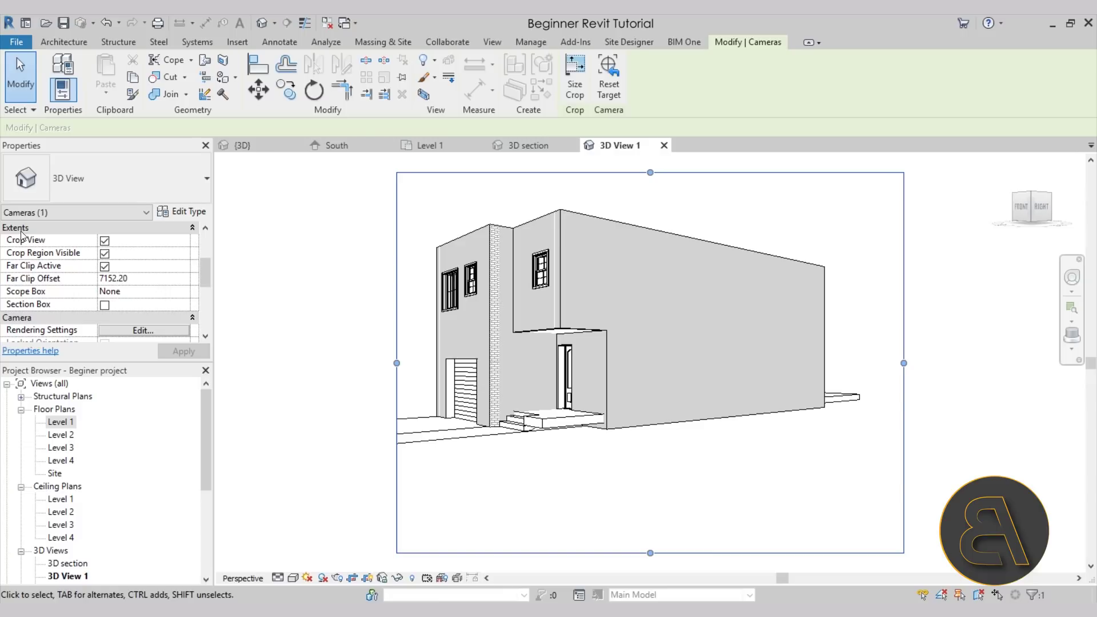
click(104, 305)
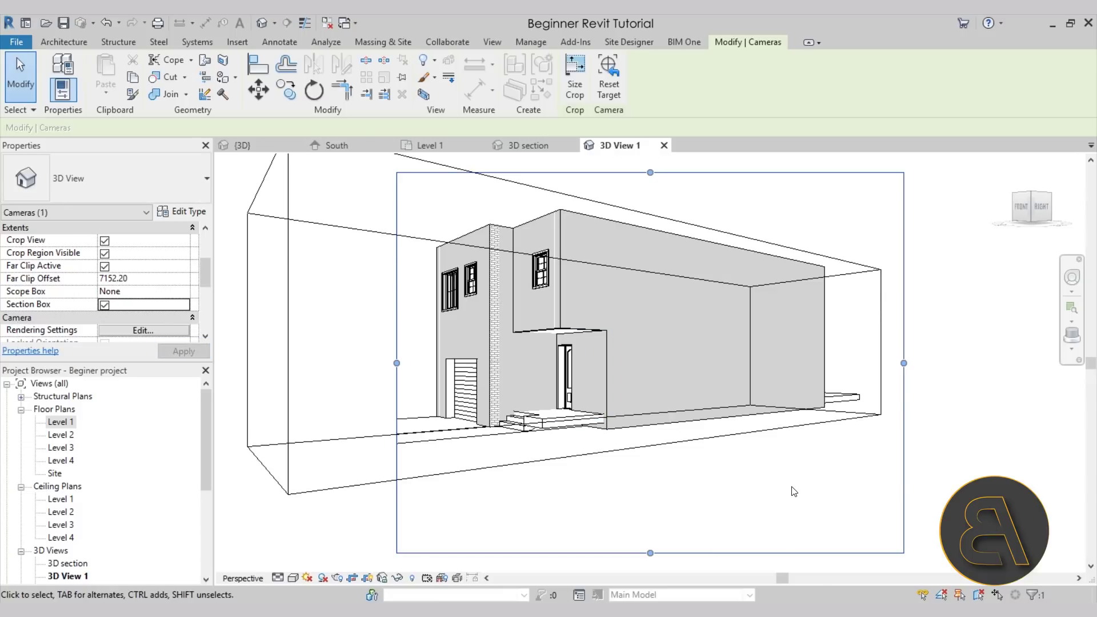
click(846, 305)
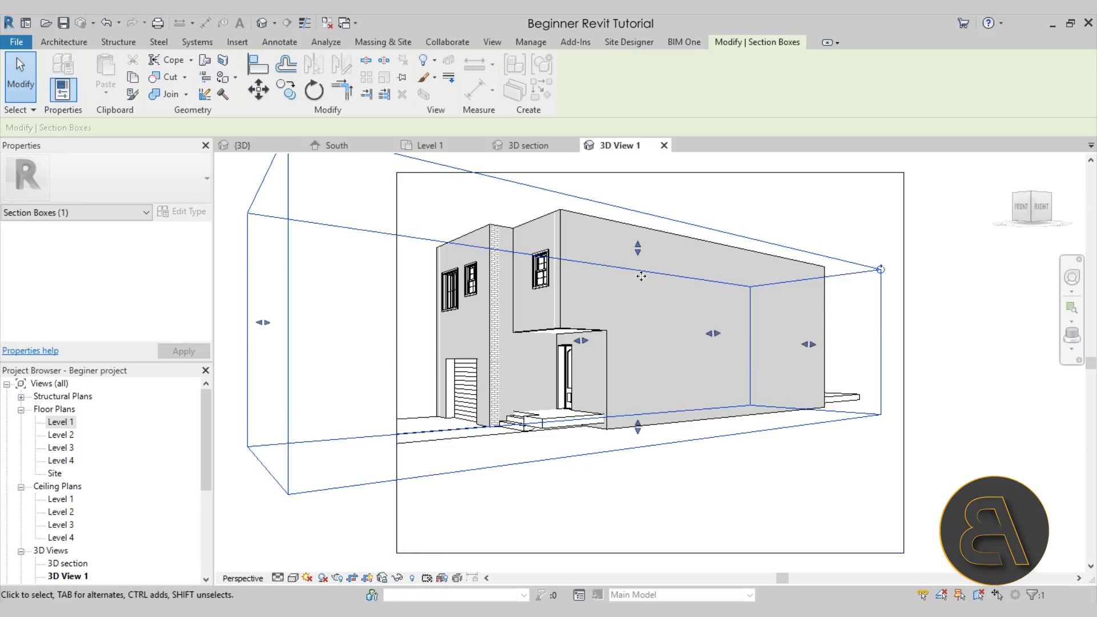
drag(638, 252, 635, 364)
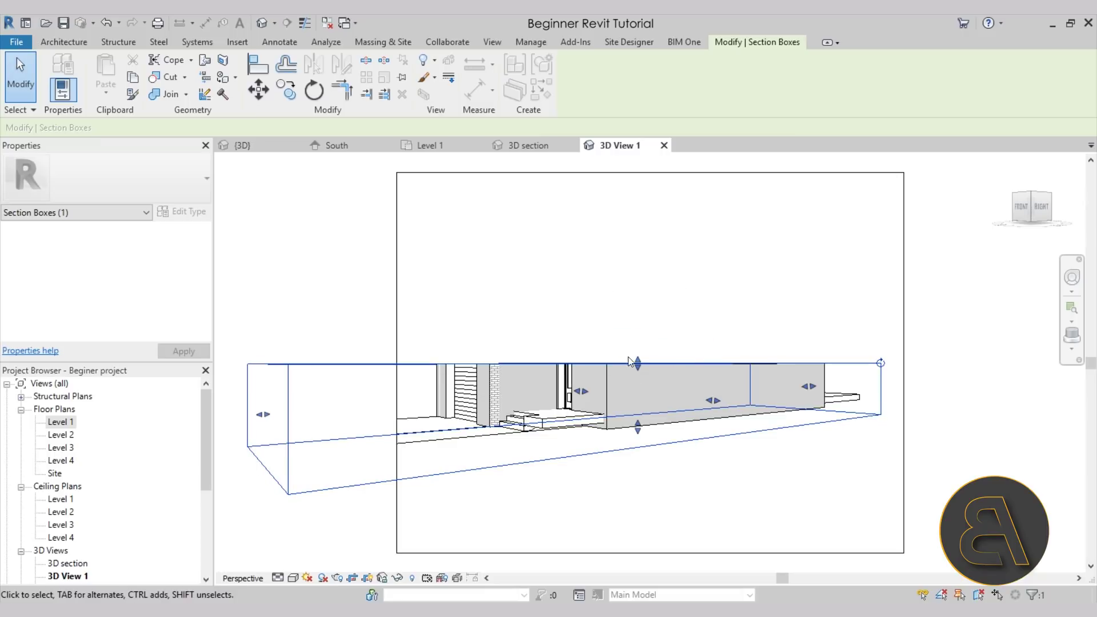
shift+middle_drag(640, 312, 629, 474)
middle_drag(484, 264, 487, 289)
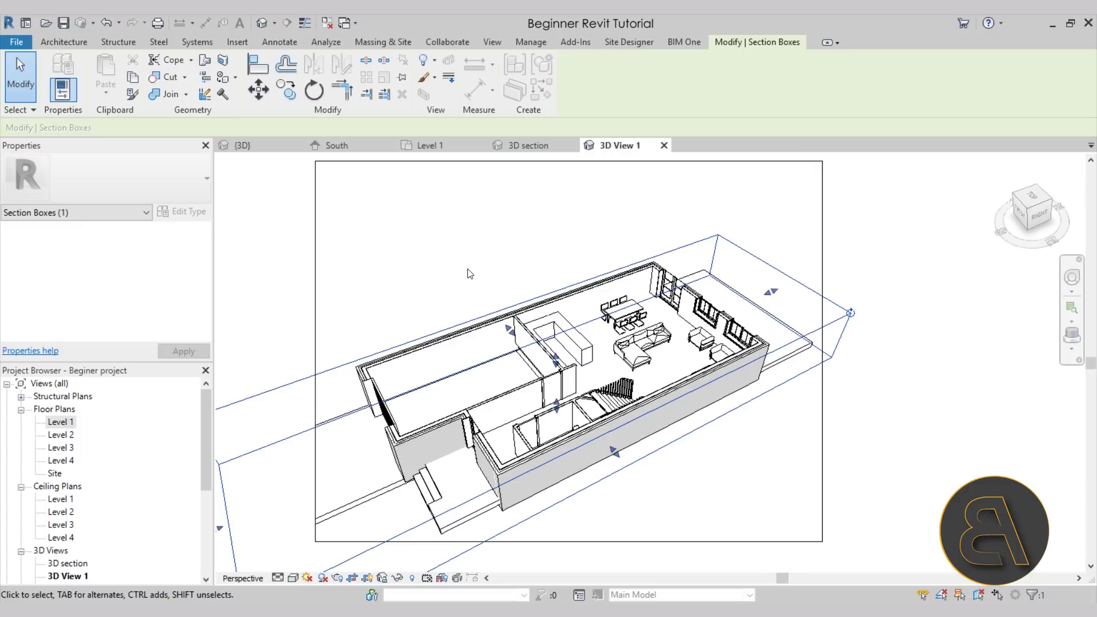
Use the navigation wheel's Look wedge to re-aim the camera and frame the ground floor.
click(1071, 279)
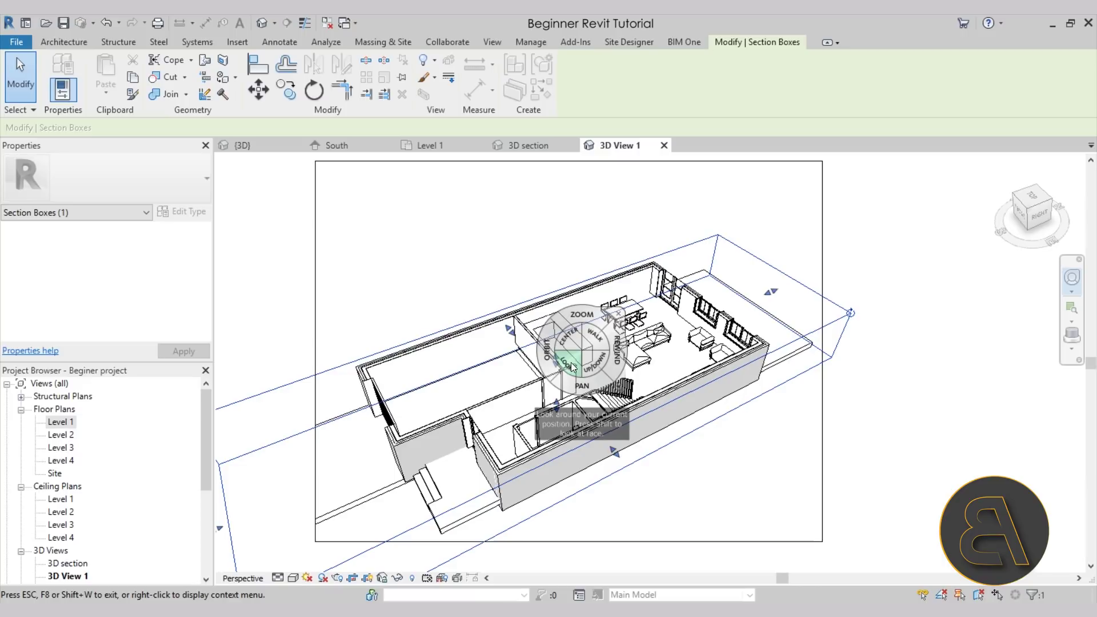
click(572, 367)
mouse_move(572, 367)
mouse_down()
mouse_move(550, 392)
mouse_move(581, 382)
mouse_move(497, 375)
mouse_move(558, 393)
mouse_move(562, 381)
mouse_up()
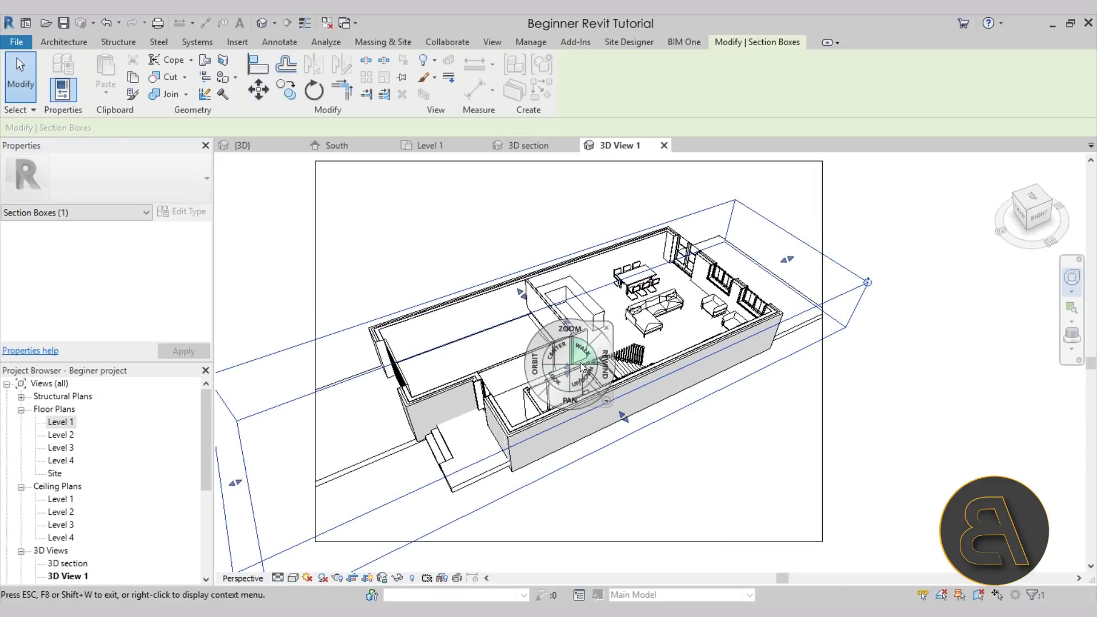
click(606, 329)
click(724, 474)
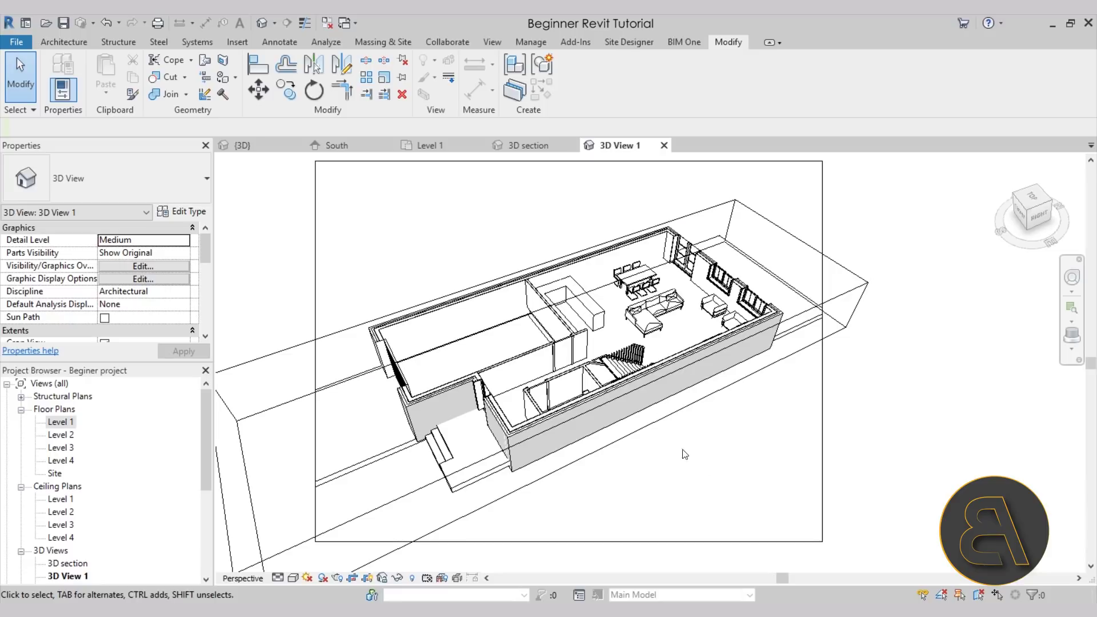
click(632, 439)
Raise the section box top above the roof and push its side in to slice lengthwise.
click(632, 439)
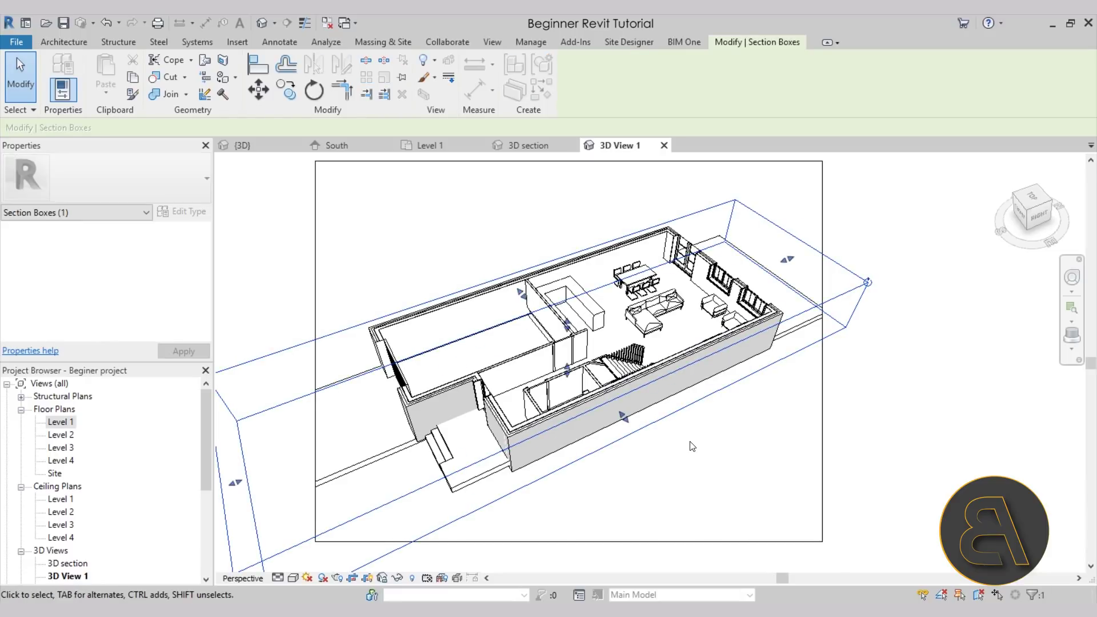
drag(566, 325, 567, 197)
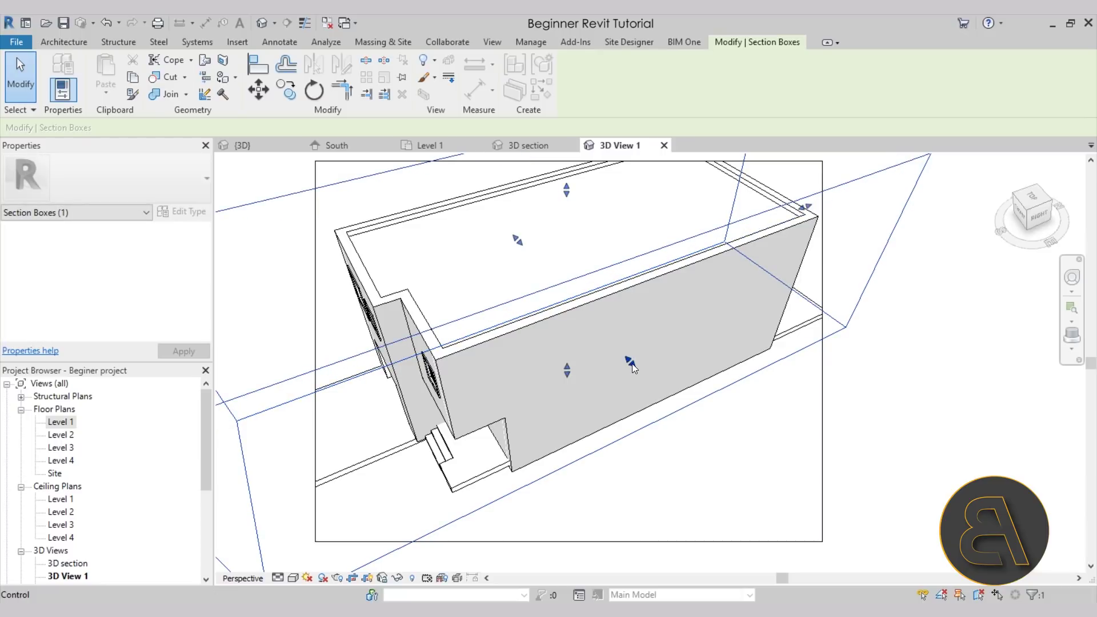
drag(632, 363, 617, 344)
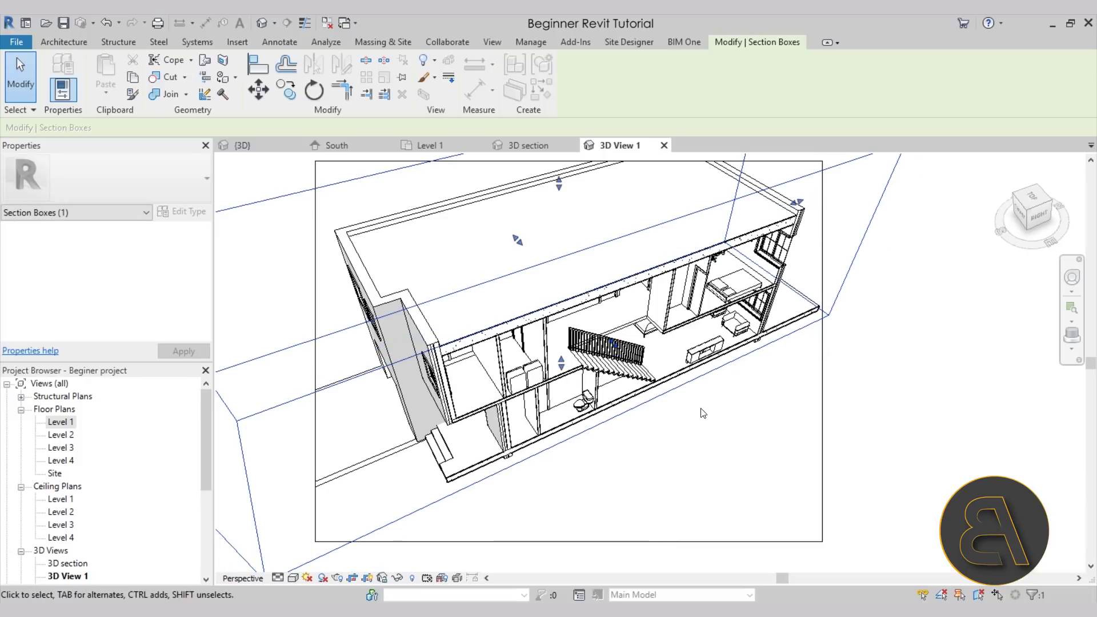
shift+middle_drag(683, 452, 703, 498)
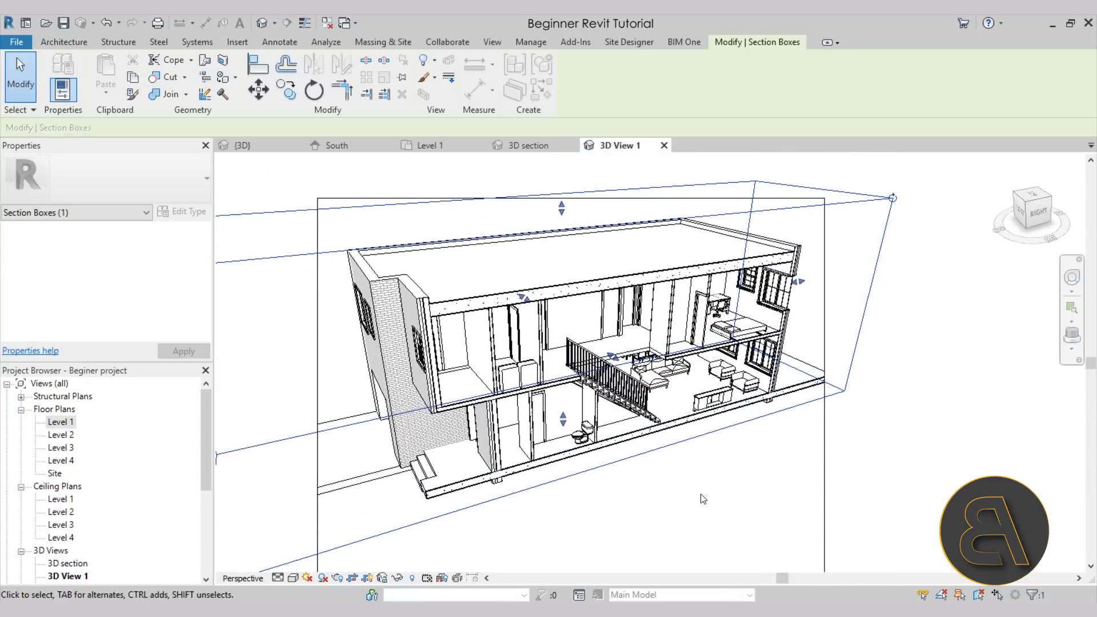
middle_drag(628, 496, 633, 477)
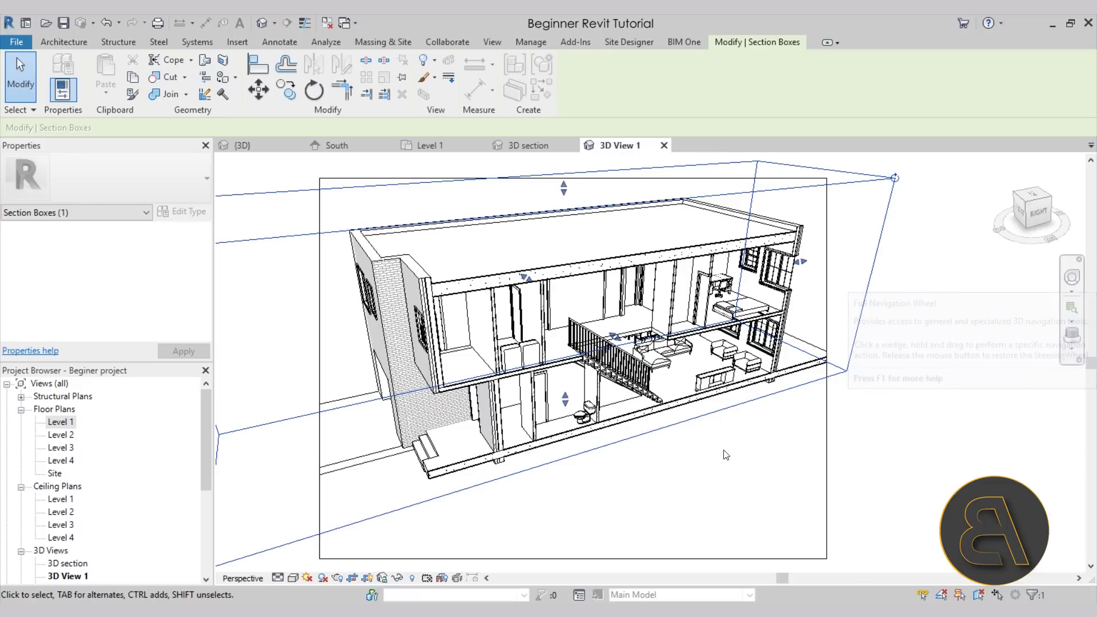
click(714, 501)
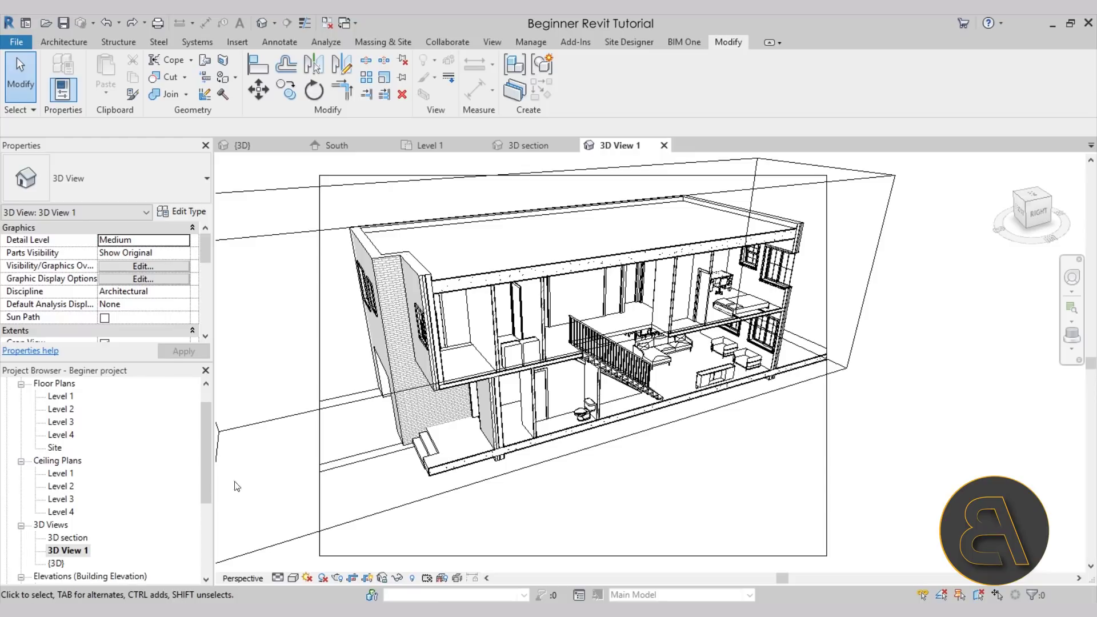
Delete the old 3D View 1 camera view and go back to the Level 1 floor plan.
right_click(76, 553)
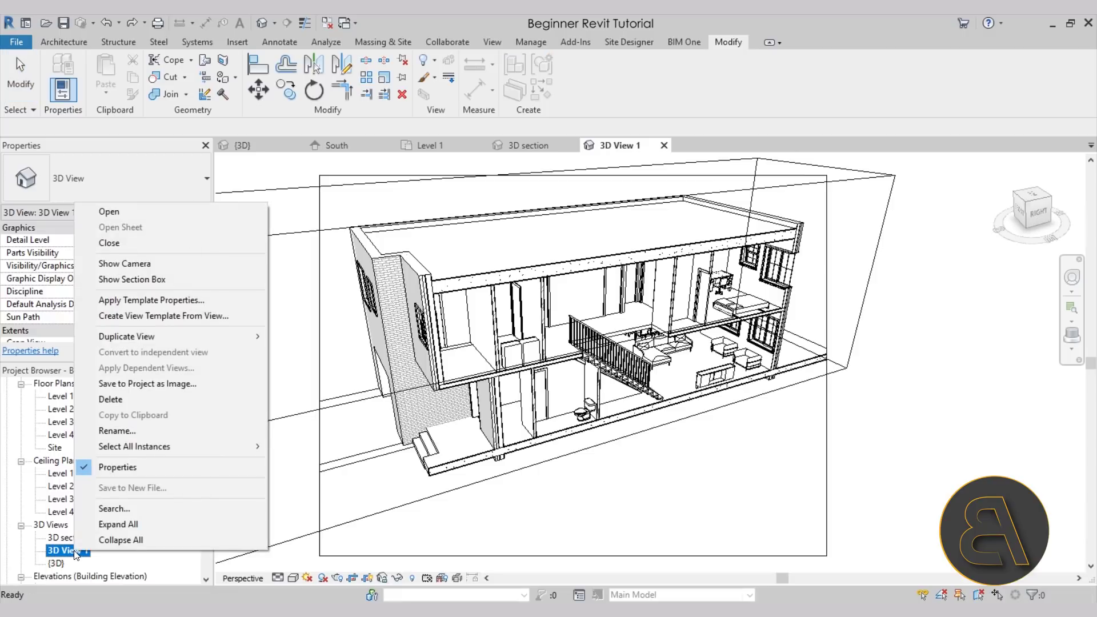
click(133, 399)
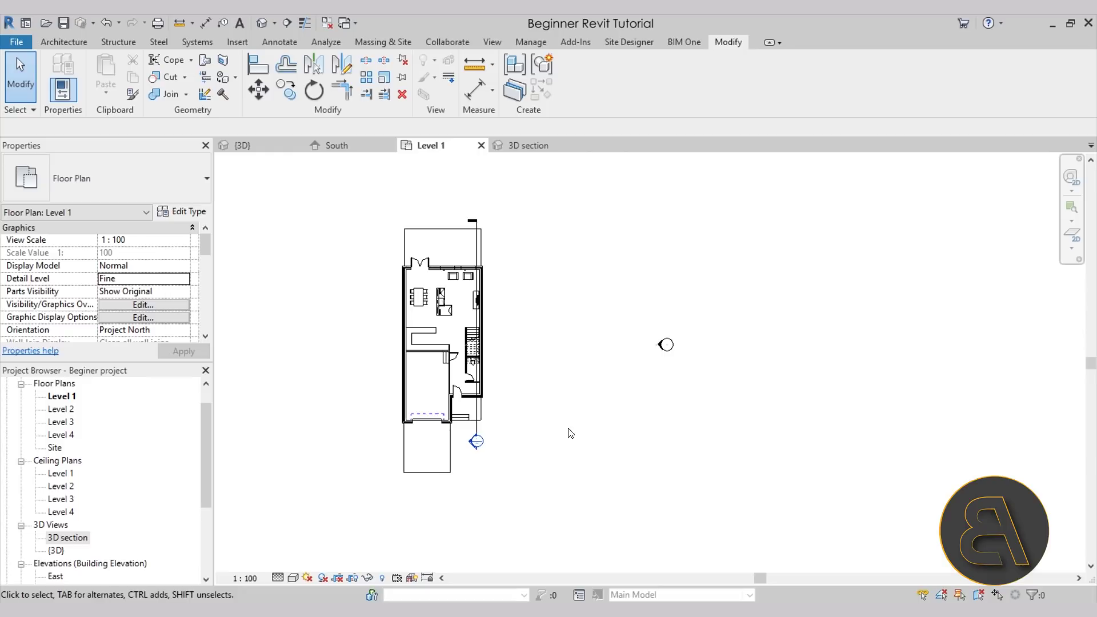
mouse_move(560, 428)
middle_down()
mouse_move(575, 433)
mouse_move(564, 416)
middle_up()
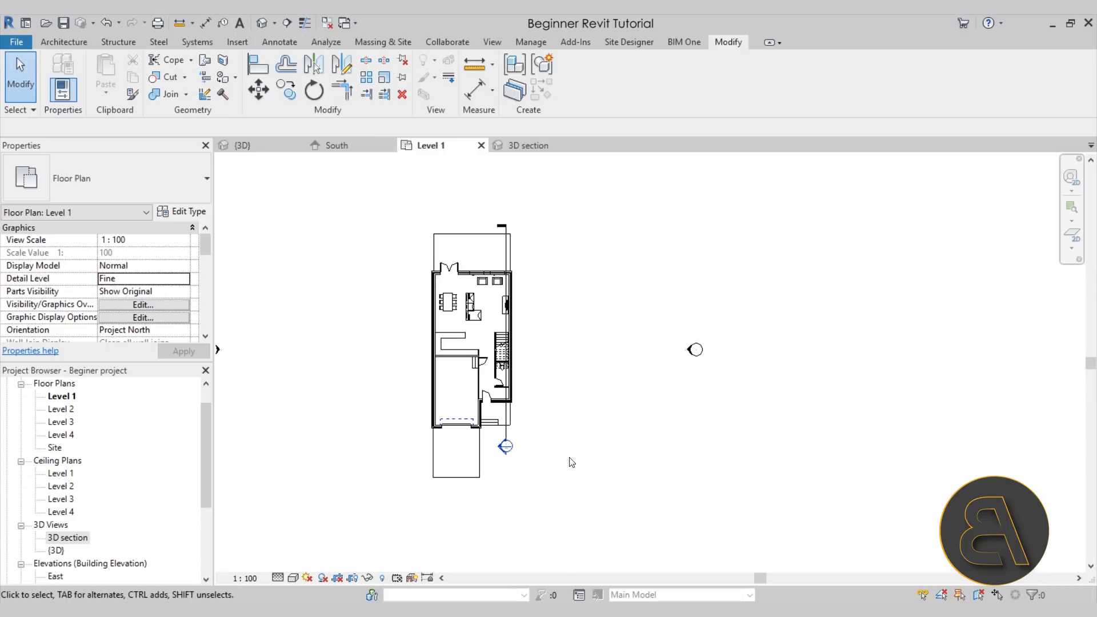
click(276, 25)
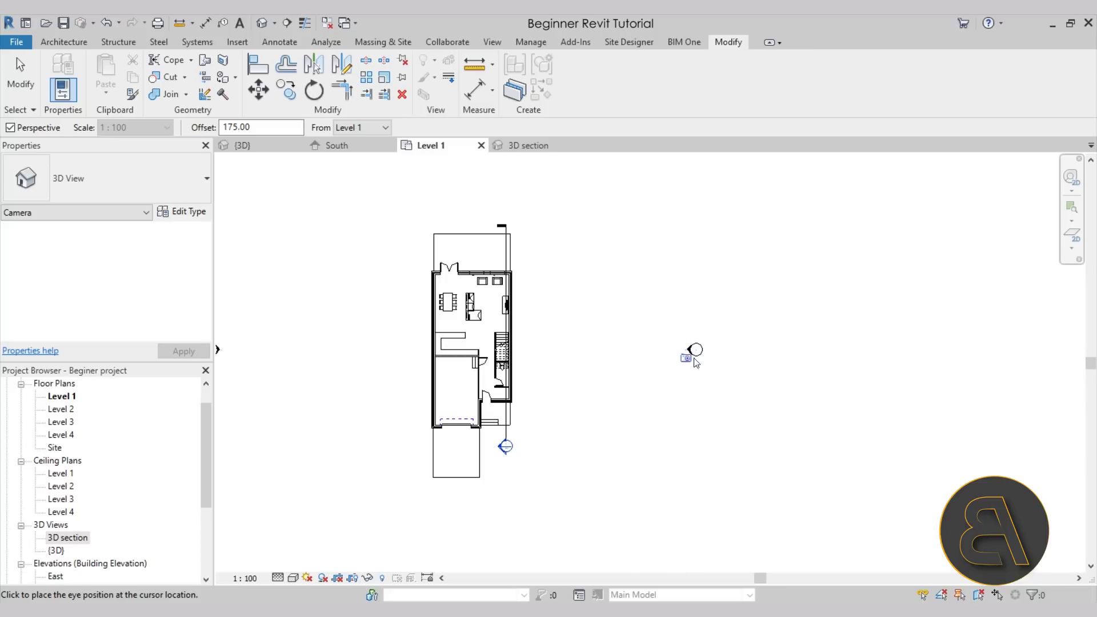
Place a camera eye right of the house, aimed at a target beyond its left side.
click(650, 351)
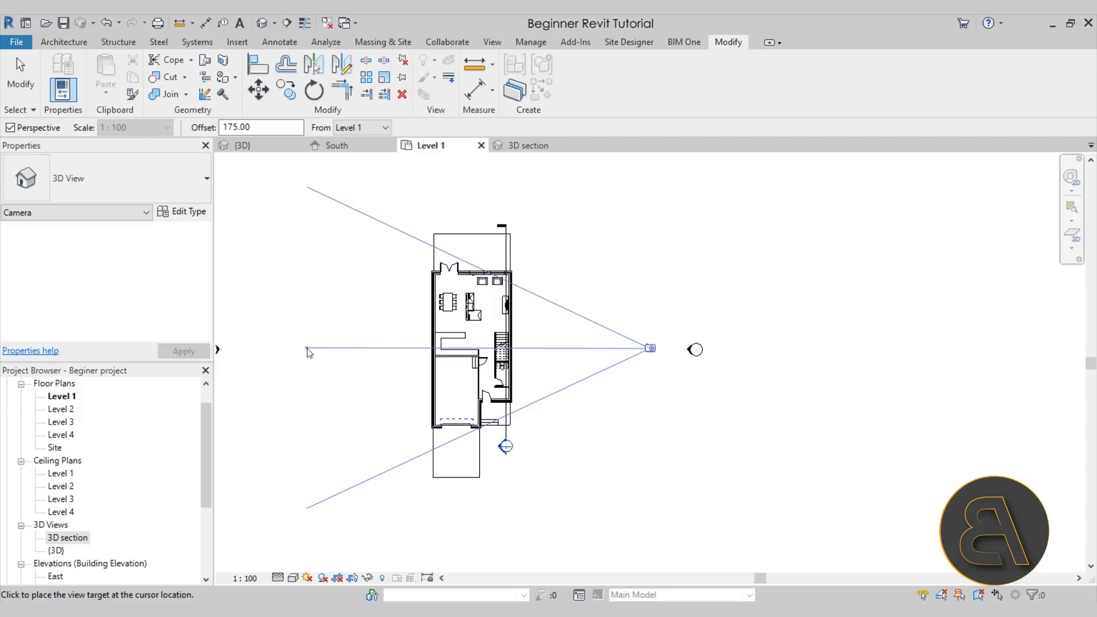
click(308, 348)
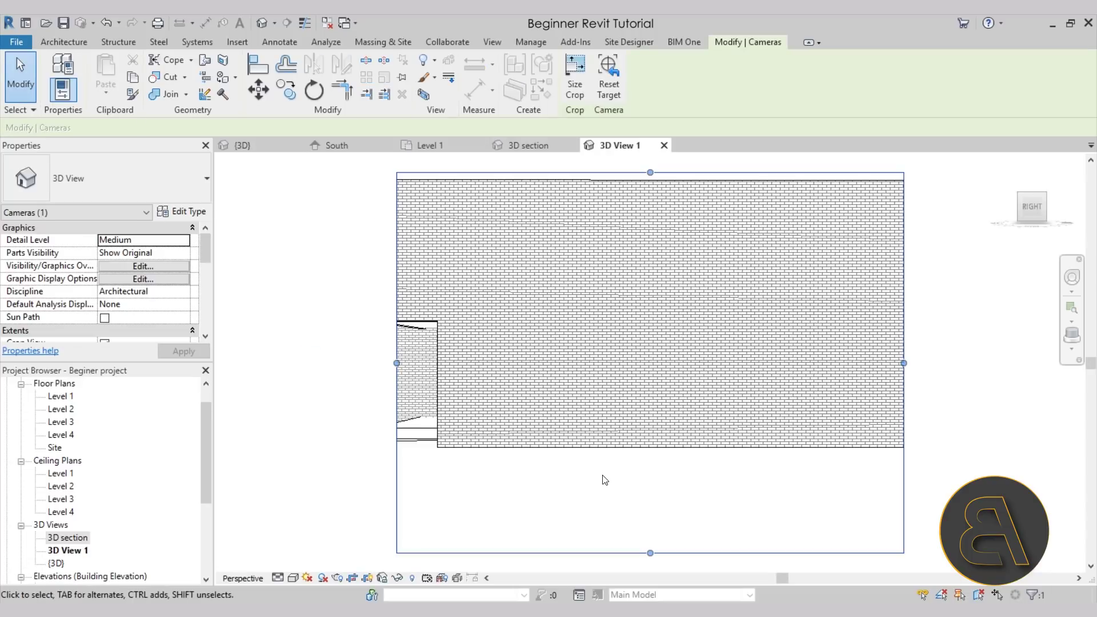
Check Section Box under Extents for 3D View 1 and select the box in the view.
scroll(571, 492, down, 2)
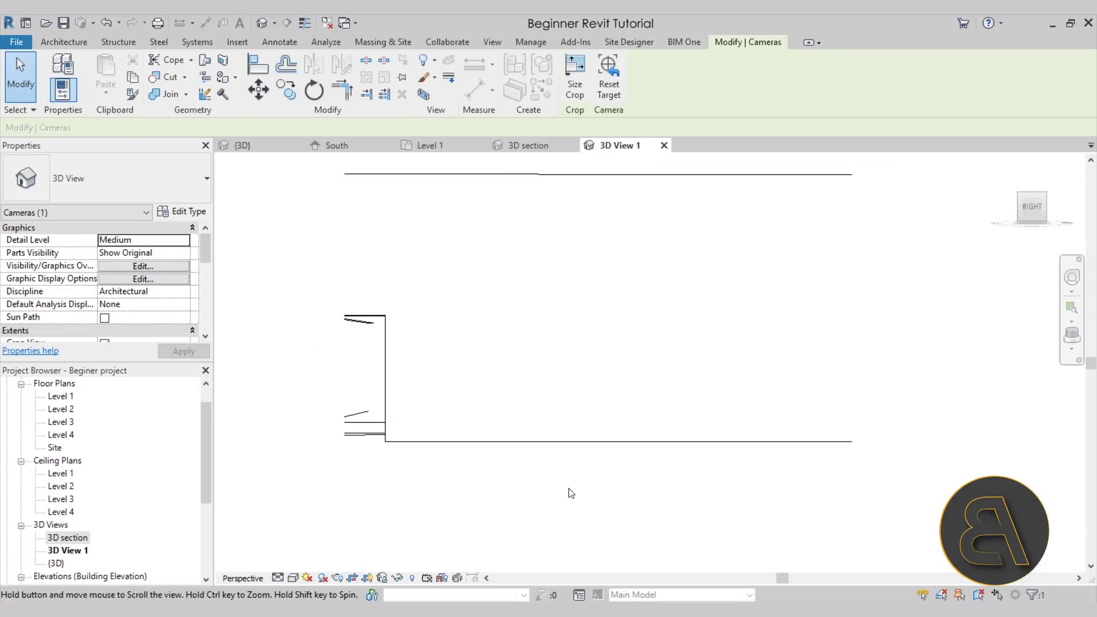
middle_drag(610, 487, 589, 480)
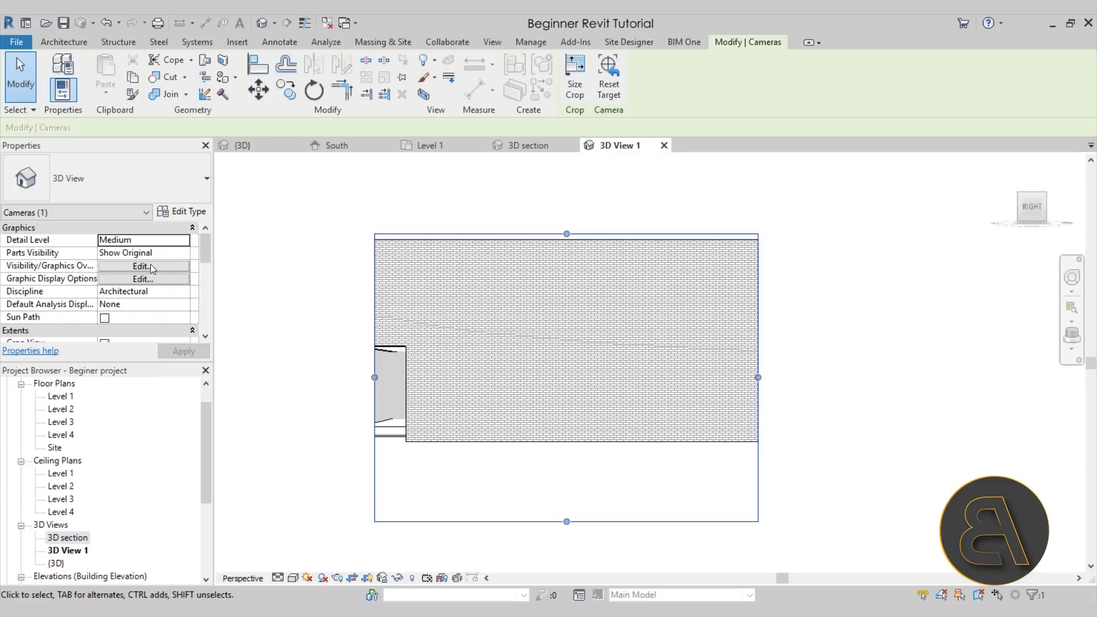
scroll(150, 264, down, 3)
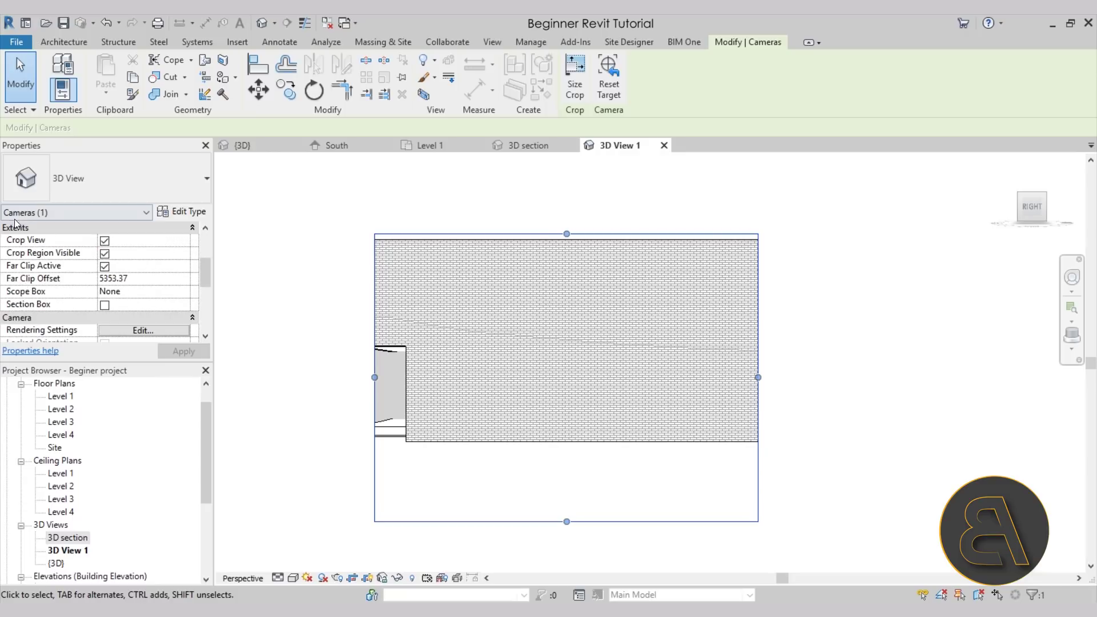
click(105, 305)
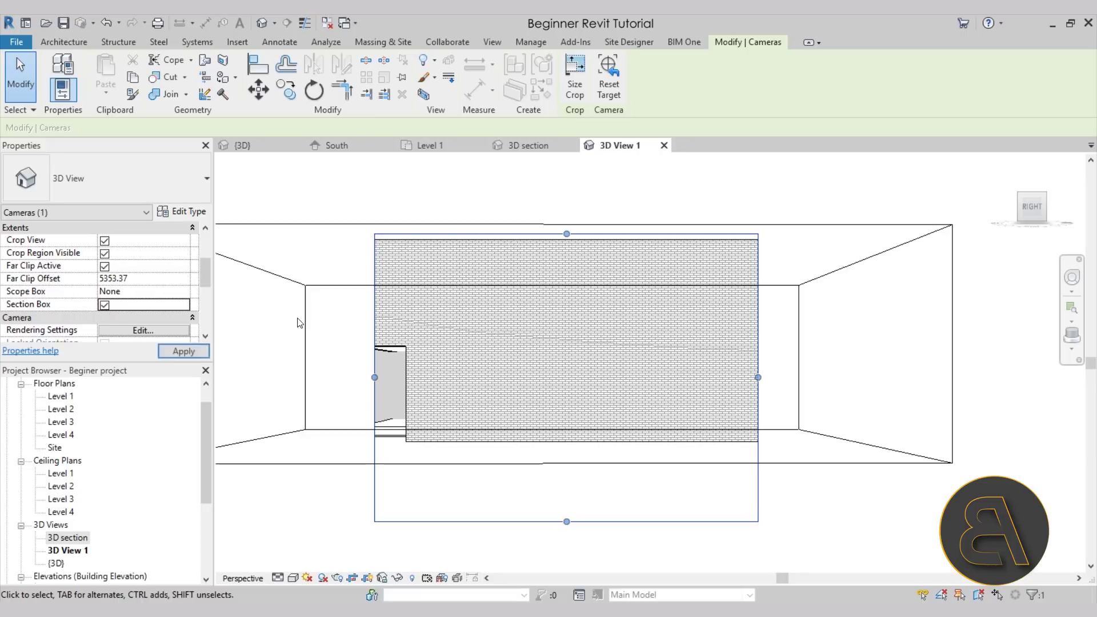
click(329, 315)
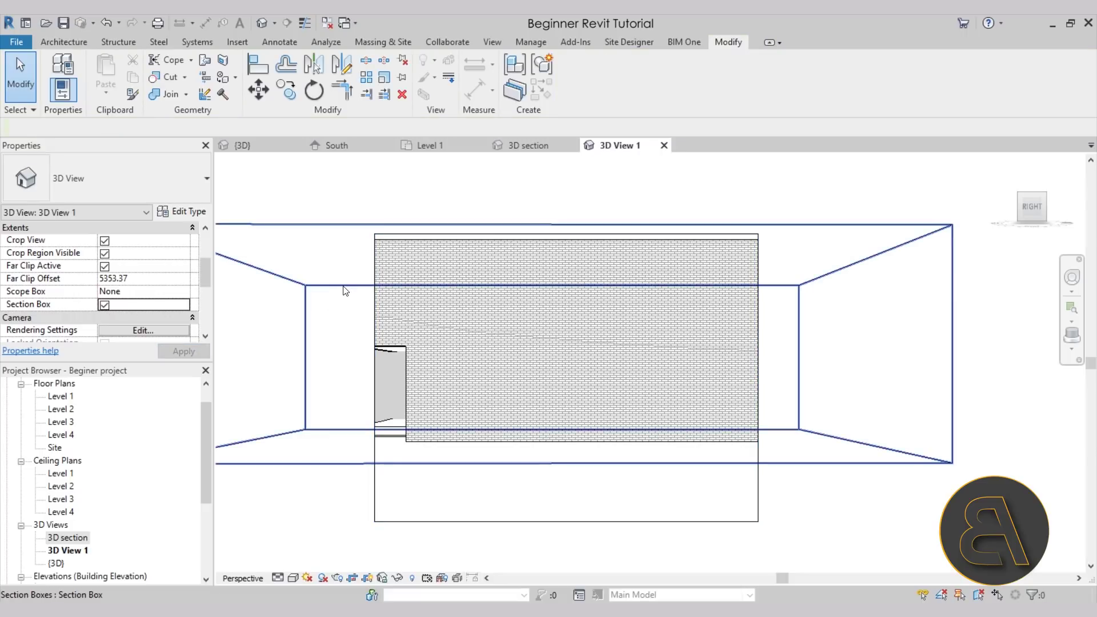
click(343, 295)
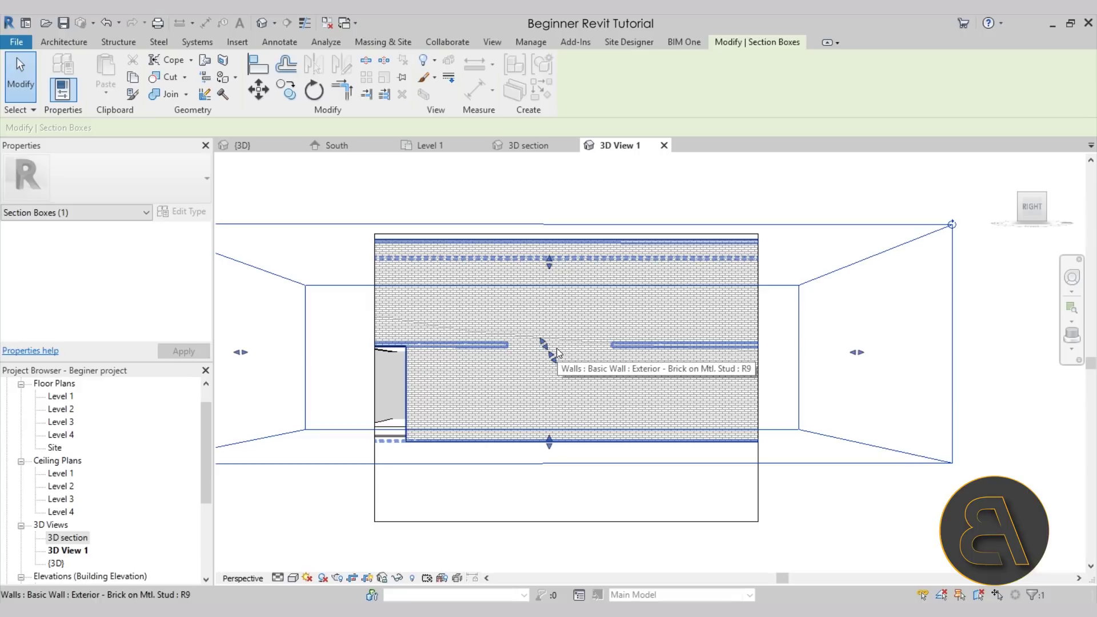
key(Escape)
click(345, 248)
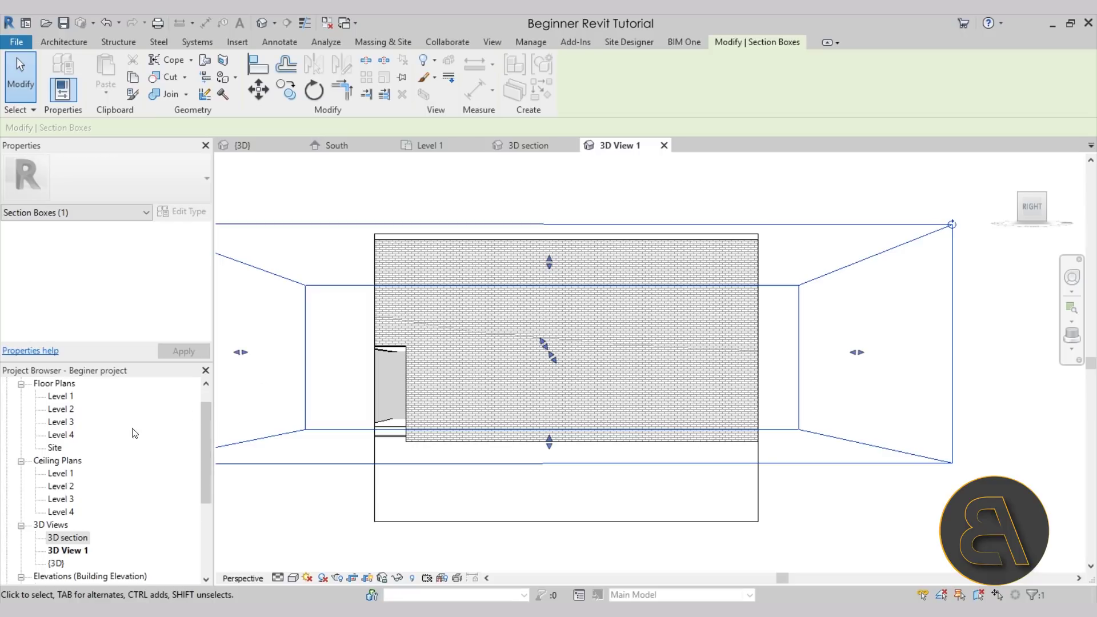
scroll(82, 461, up, 1)
scroll(82, 461, up, 1)
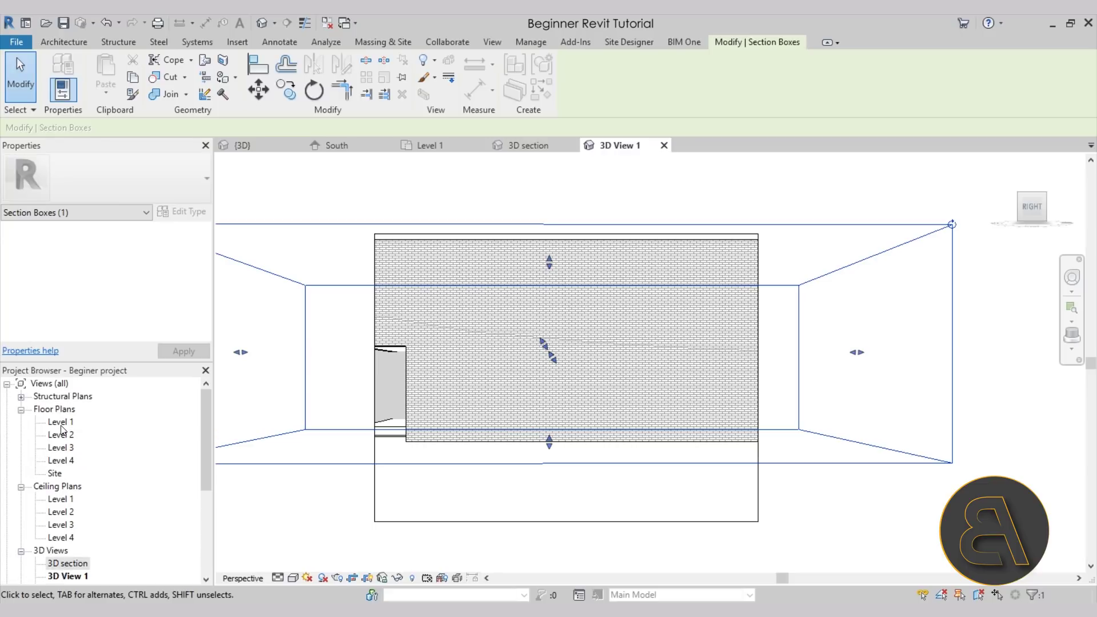
On the Level 1 plan, drag the section box's right side inward across the house, then reopen 3D View 1.
double_click(61, 424)
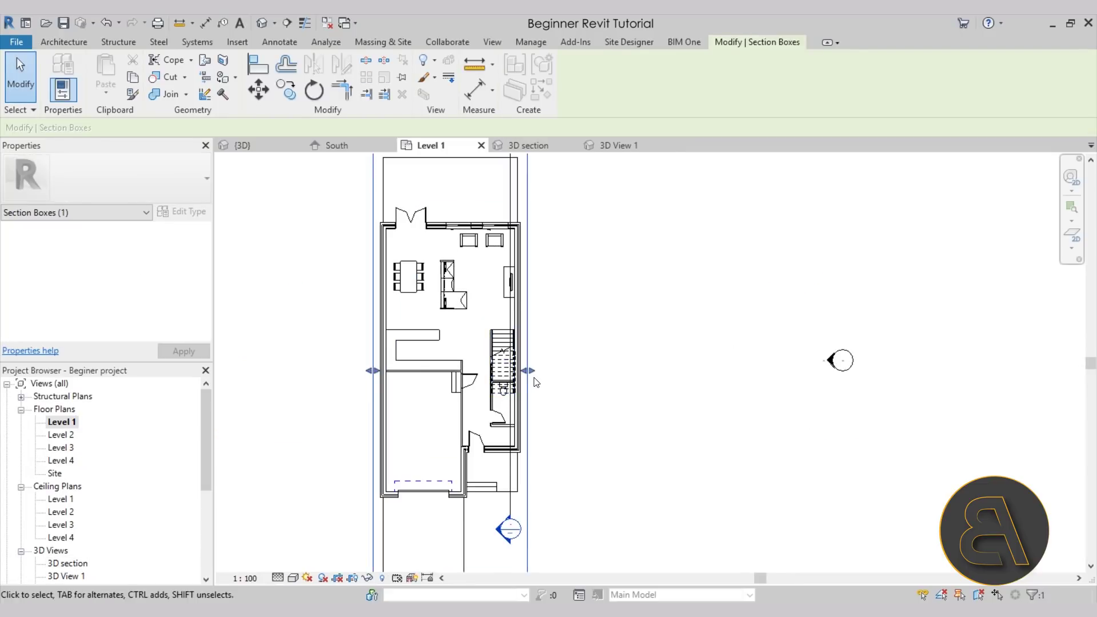
scroll(534, 383, up, 5)
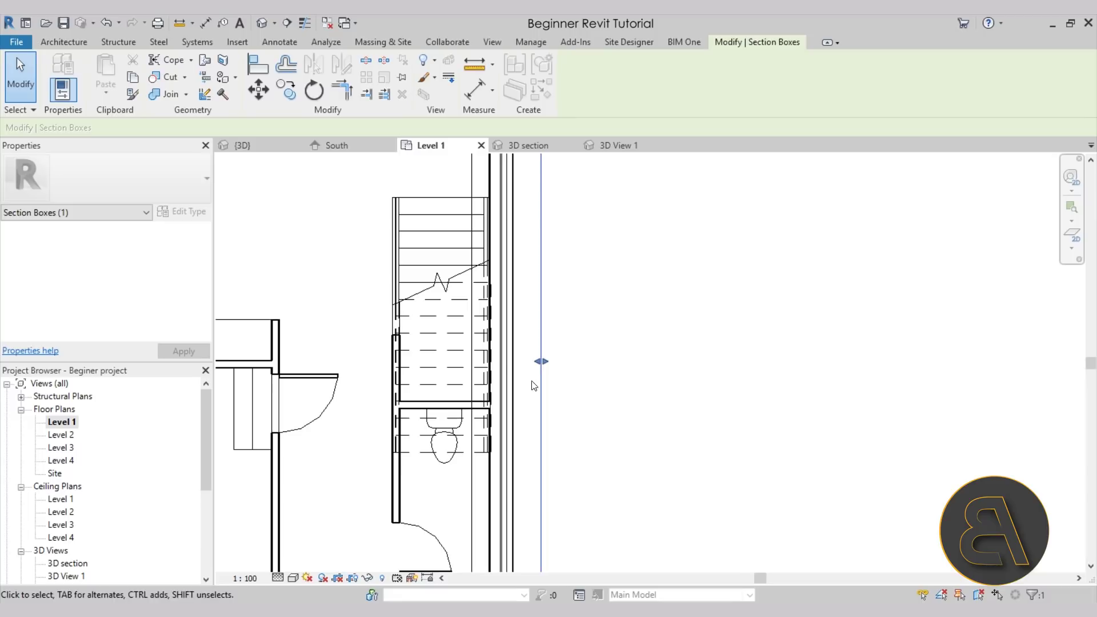
drag(541, 361, 473, 361)
scroll(530, 382, down, 5)
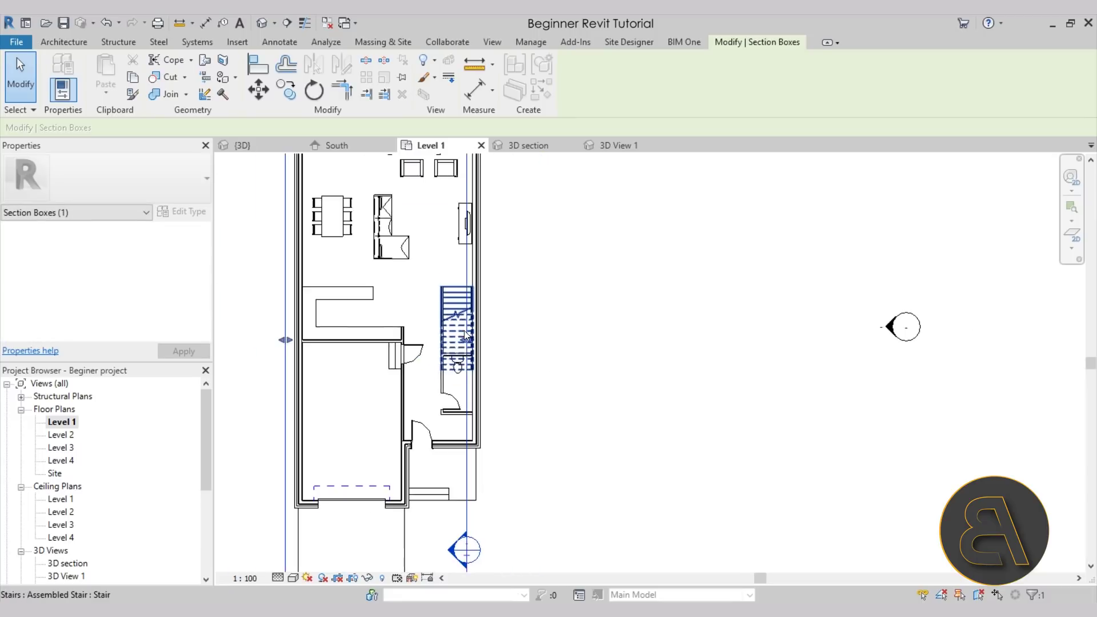
middle_drag(531, 382, 529, 406)
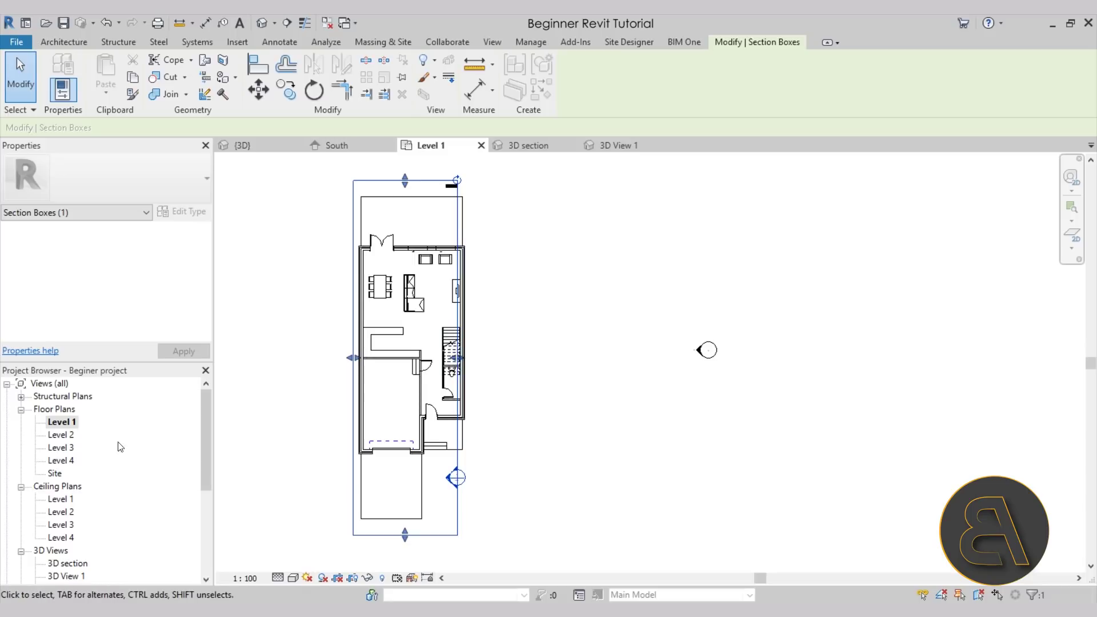
scroll(121, 432, down, 2)
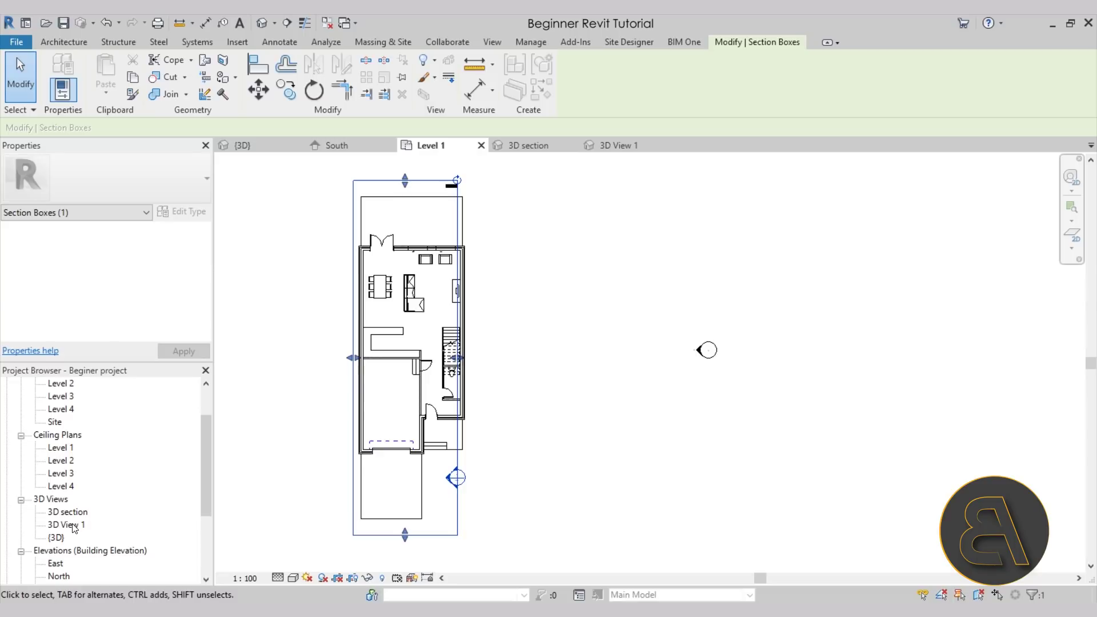
double_click(72, 525)
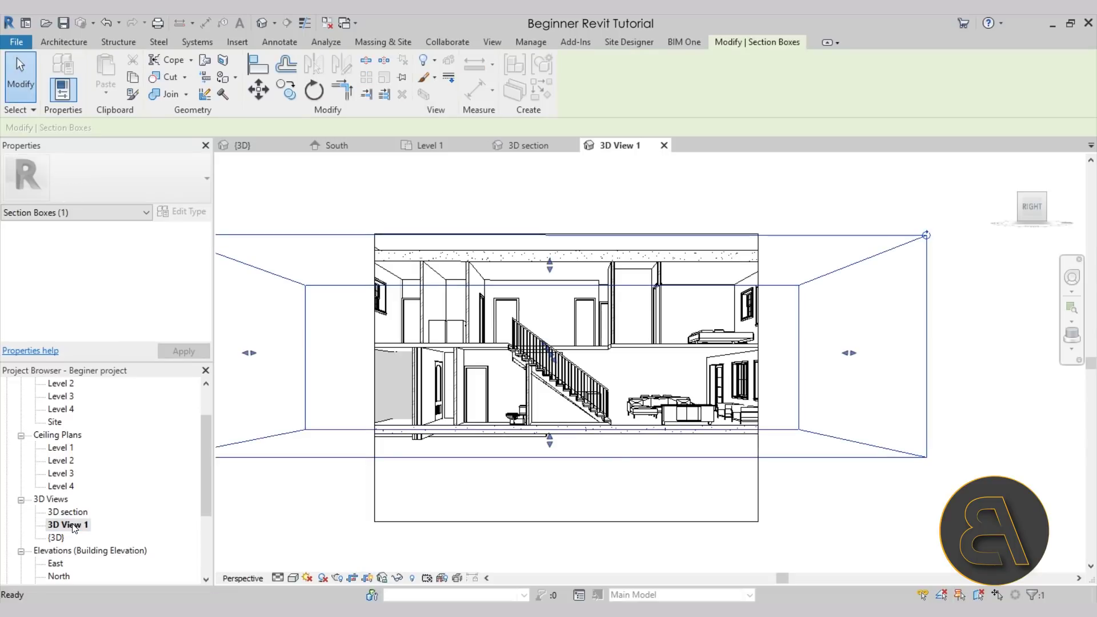
Widen the camera's crop region to the left and right.
click(605, 489)
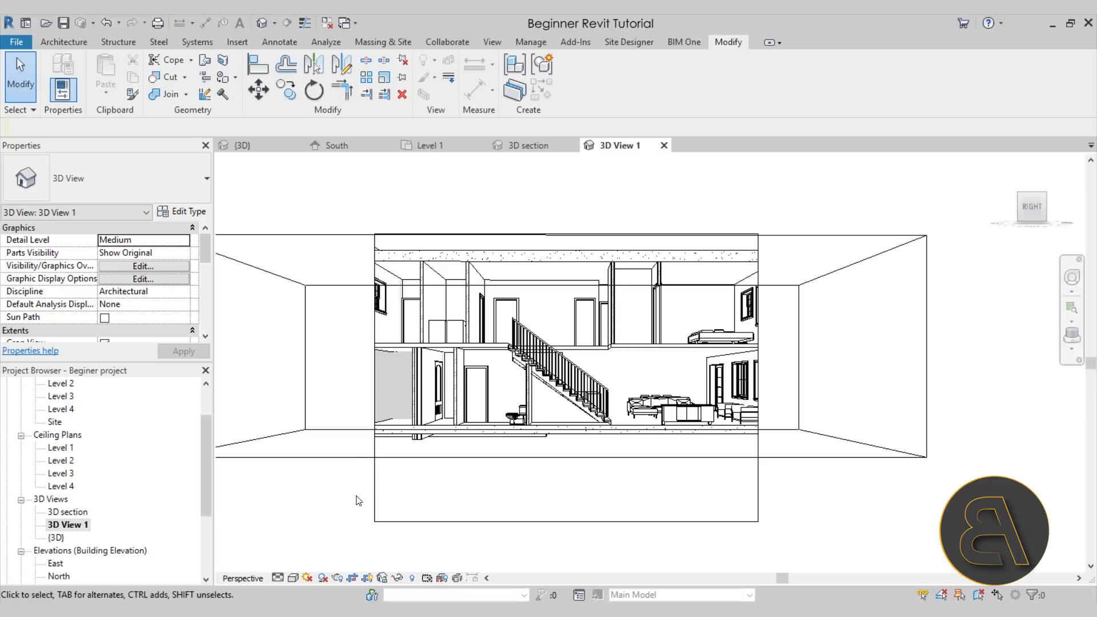
click(430, 521)
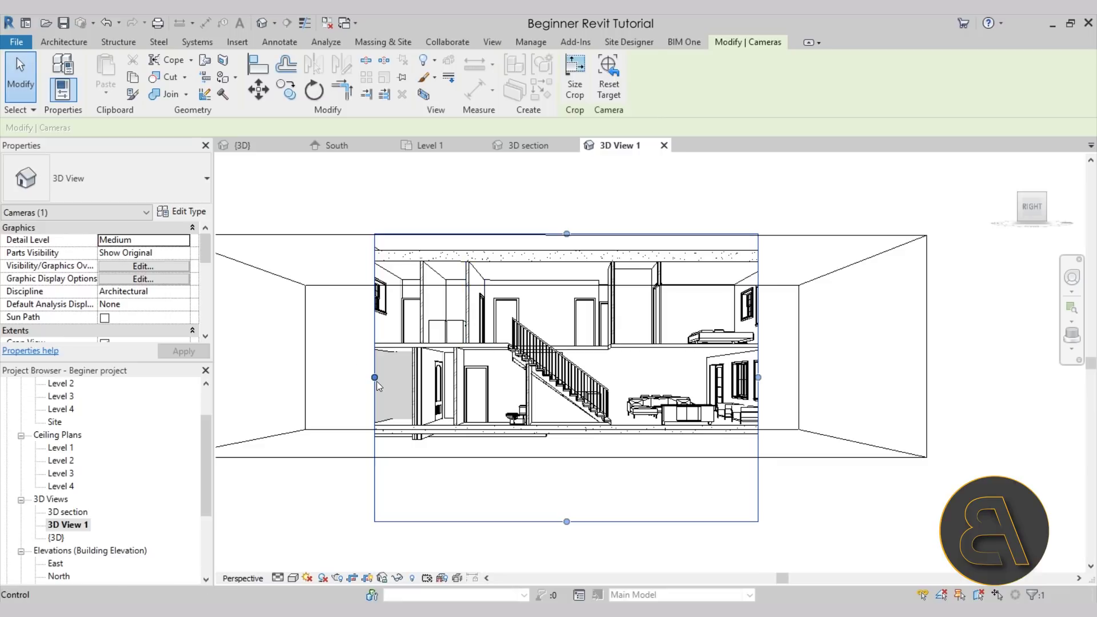
drag(375, 377, 326, 376)
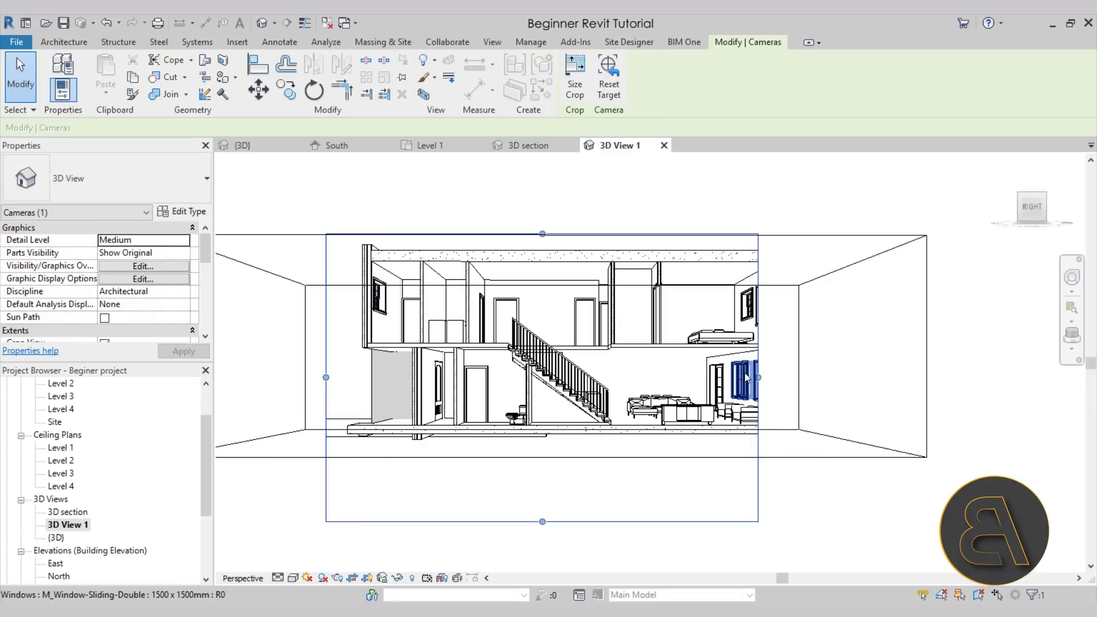
drag(758, 377, 843, 379)
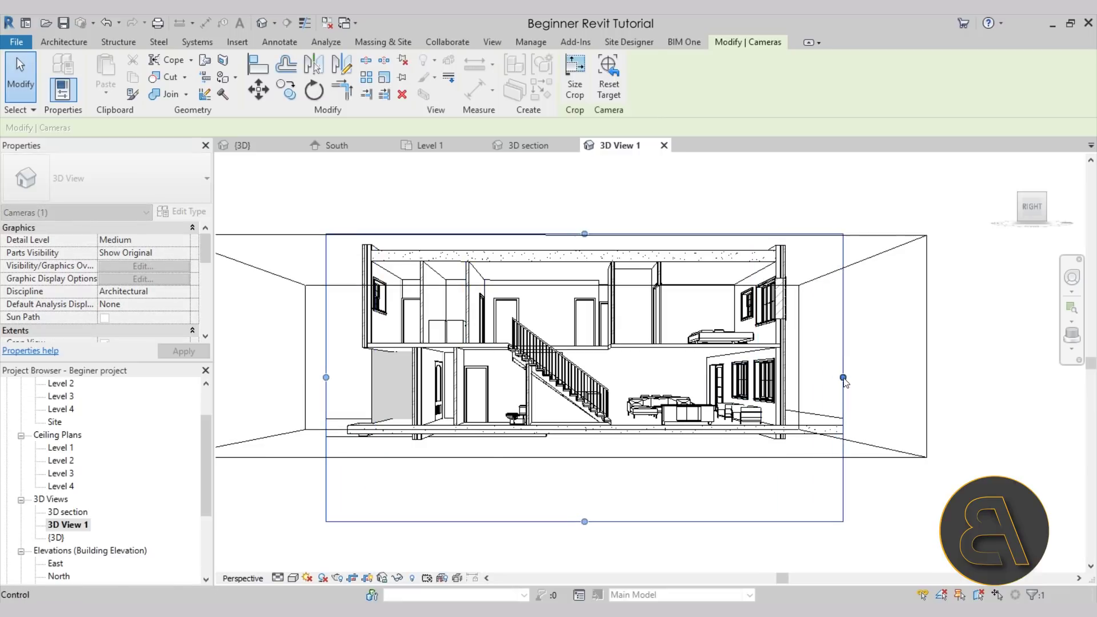
click(644, 497)
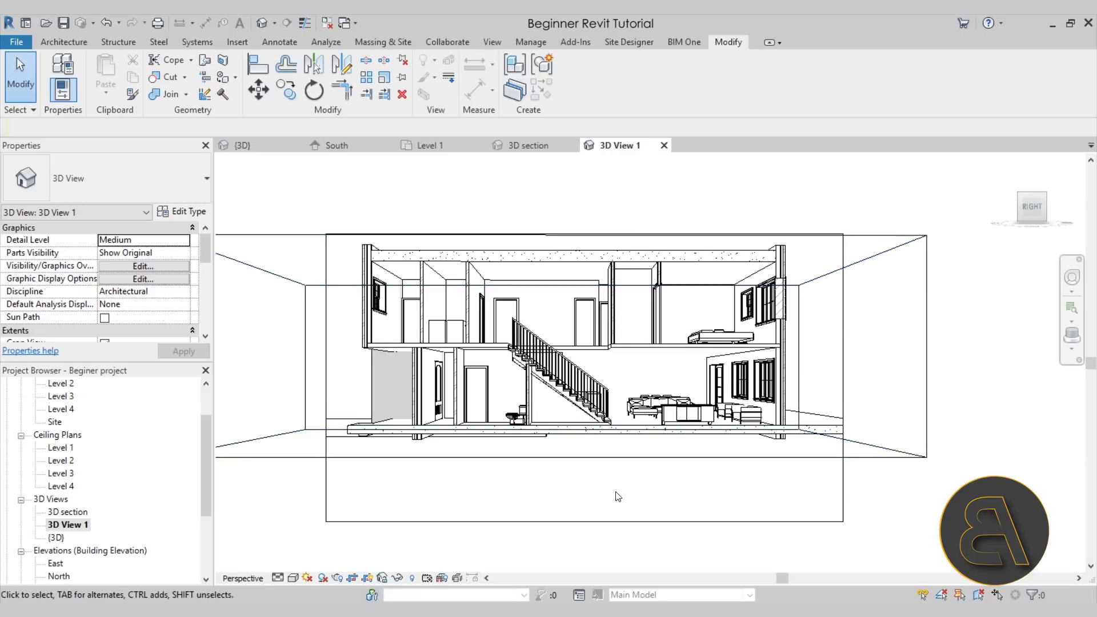
middle_drag(626, 511, 618, 537)
Inspect the Level 2 floor slab and scroll Properties to Camera, showing eye and target elevations at 175.
scroll(618, 537, up, 2)
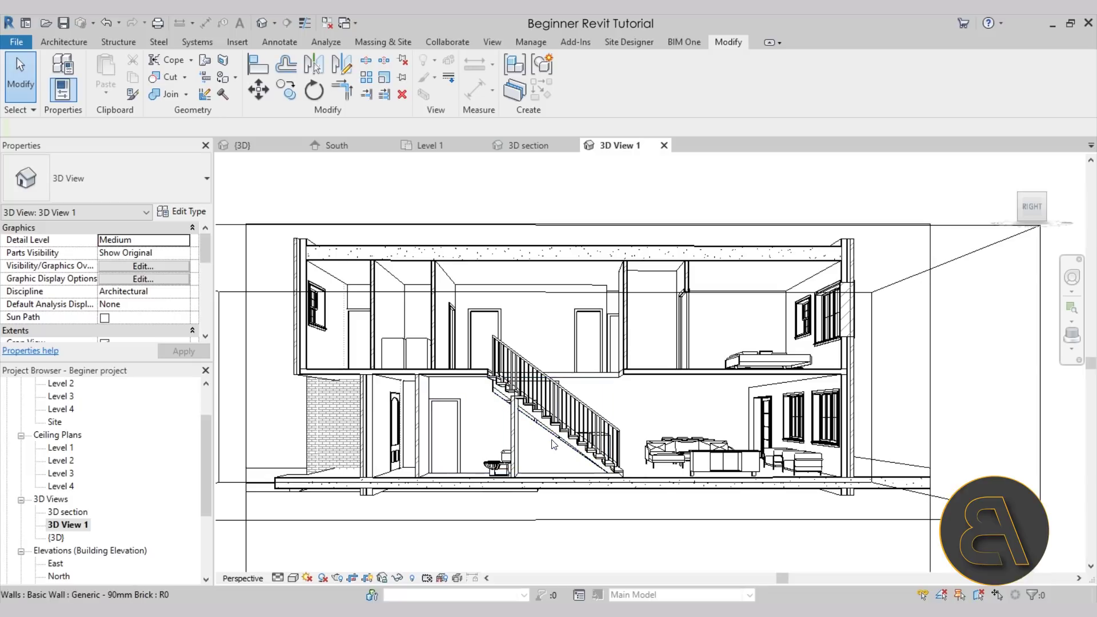
scroll(615, 399, up, 1)
scroll(616, 399, up, 1)
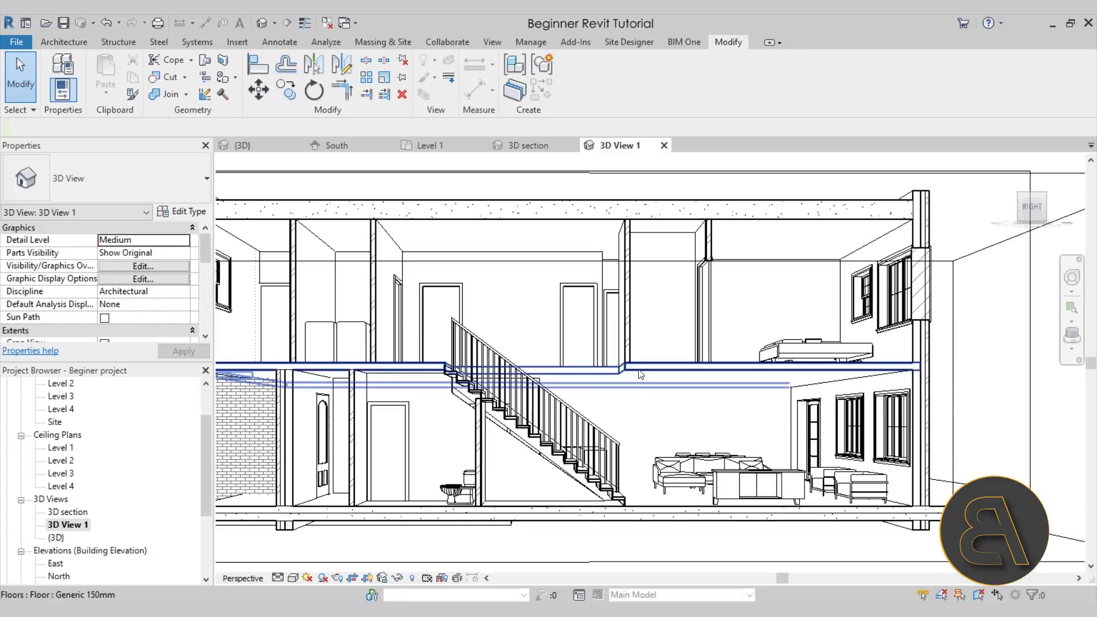
click(637, 375)
key(Escape)
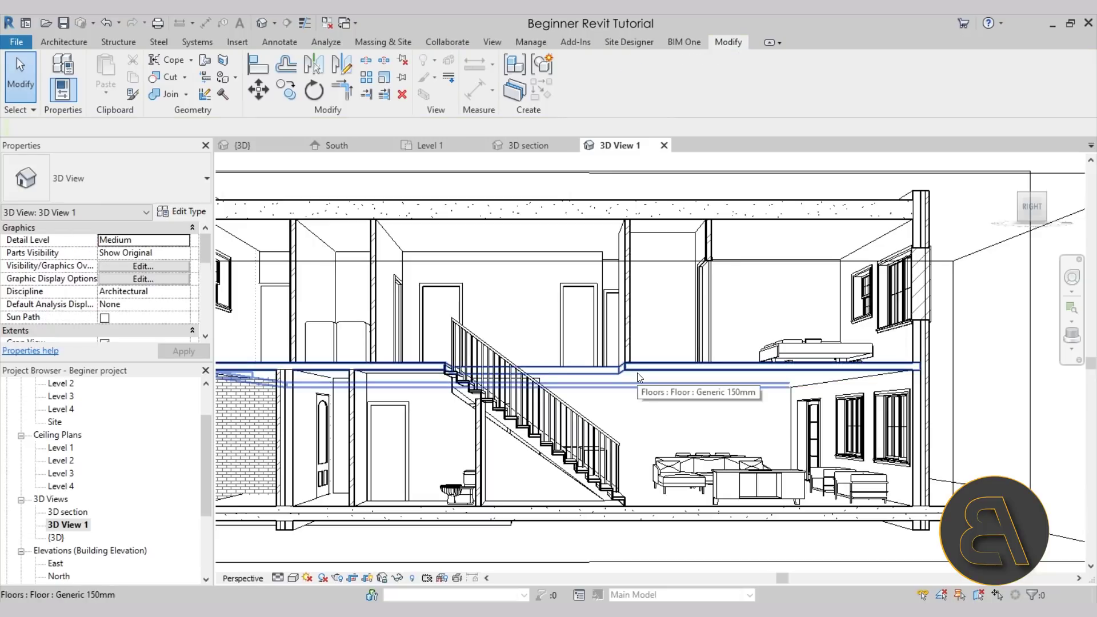
scroll(648, 412, down, 3)
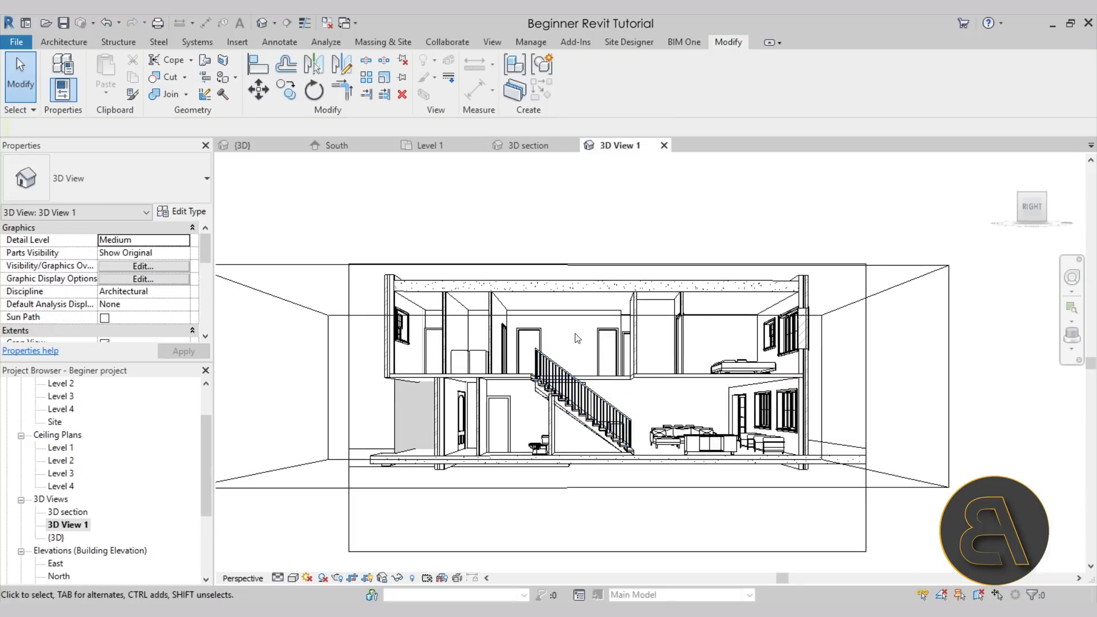
scroll(574, 343, up, 2)
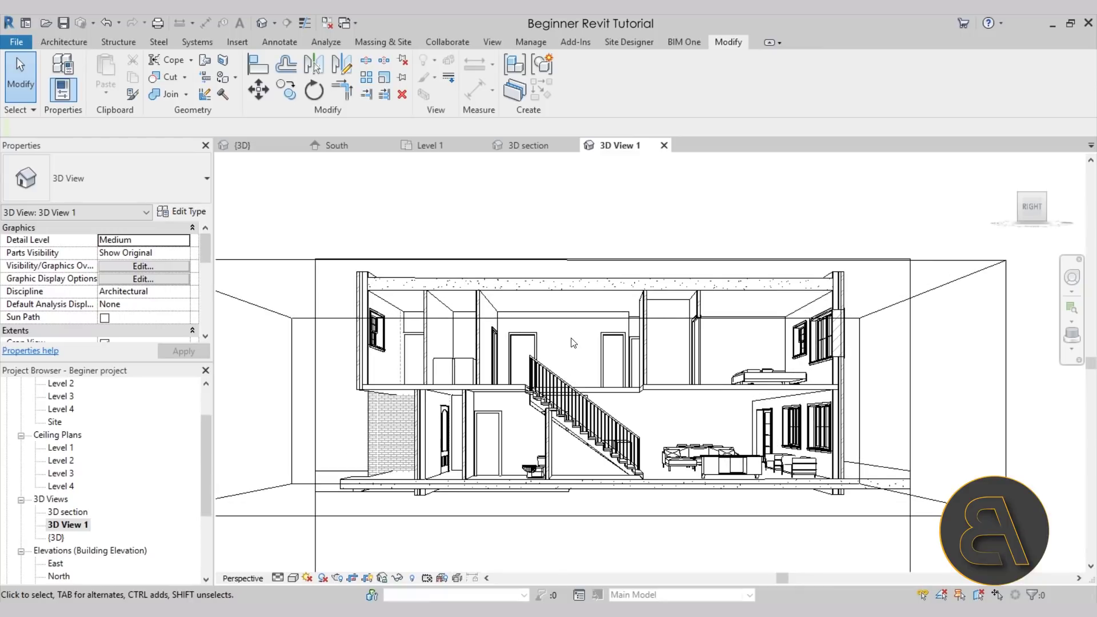
middle_drag(580, 351, 579, 351)
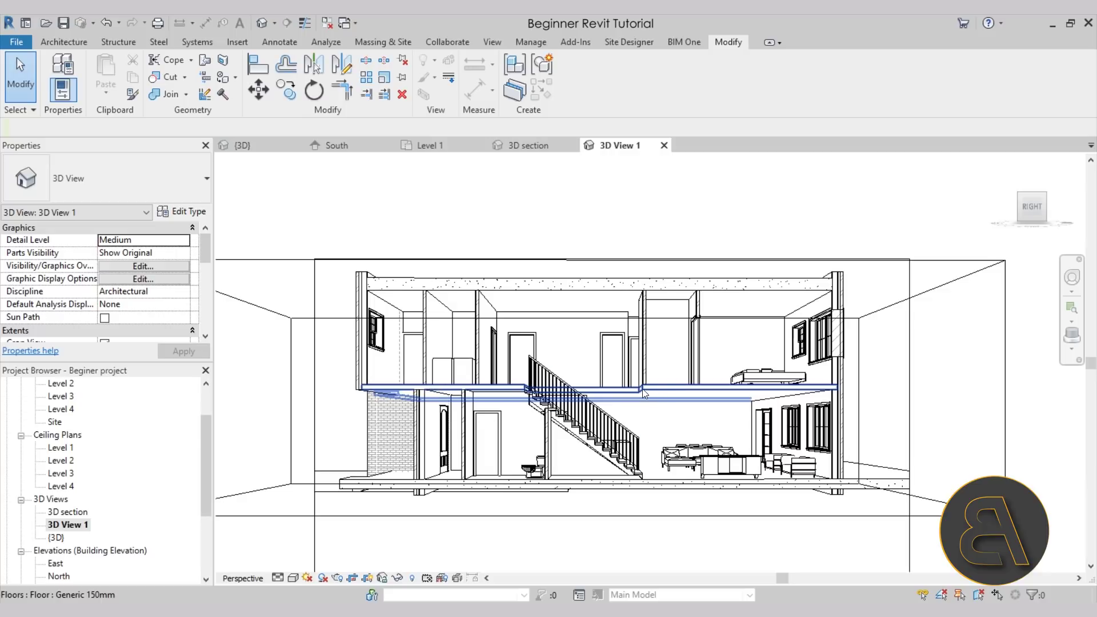
click(677, 388)
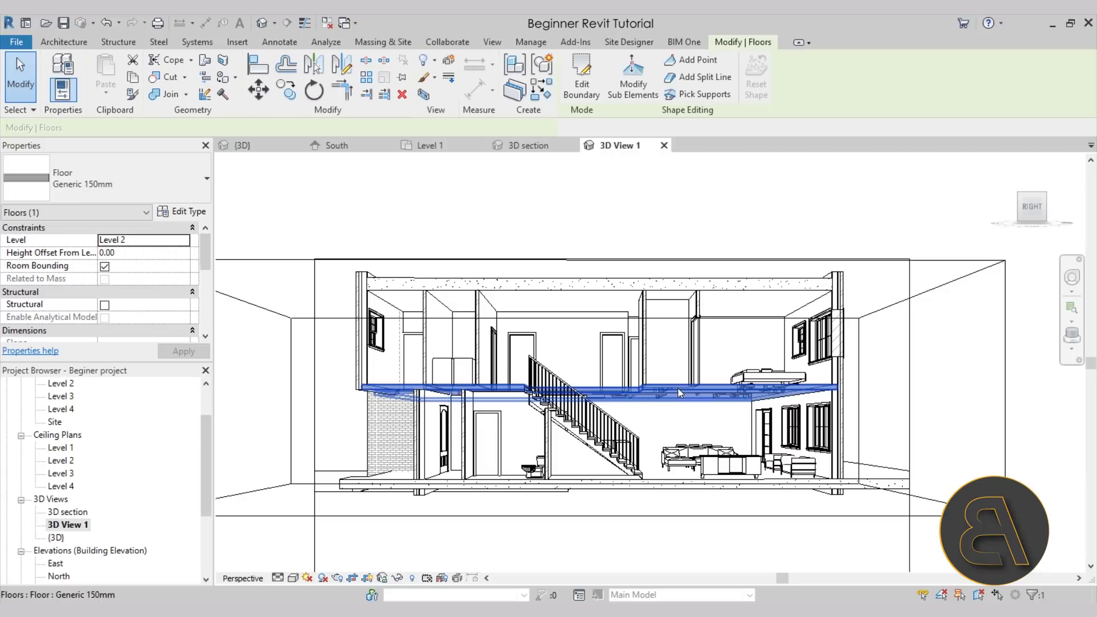
key(Escape)
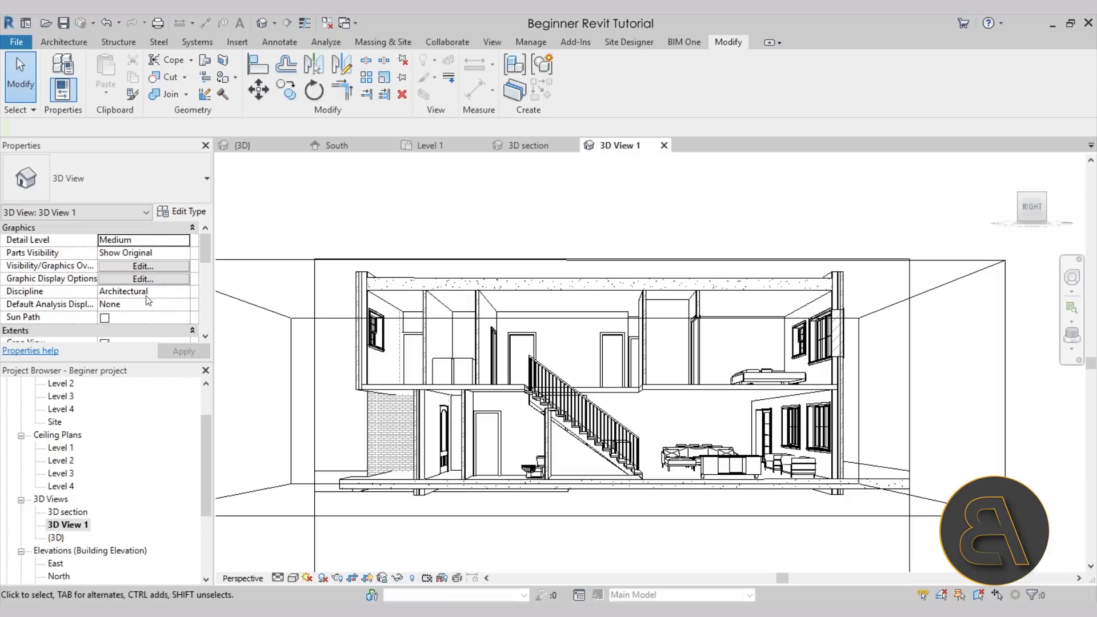
scroll(146, 297, down, 5)
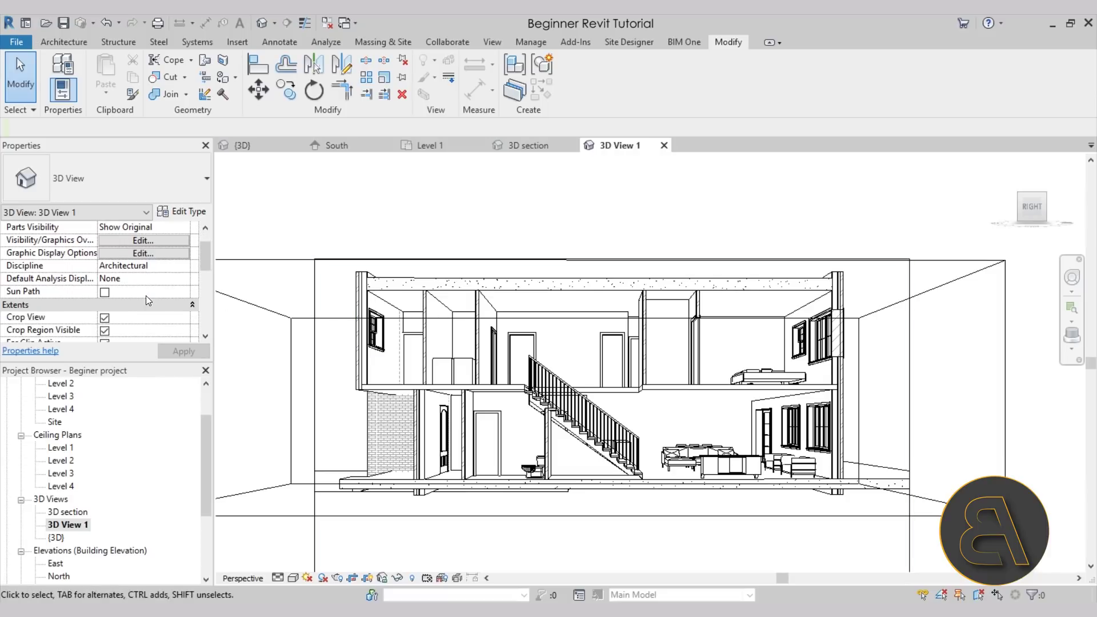
scroll(146, 300, down, 1)
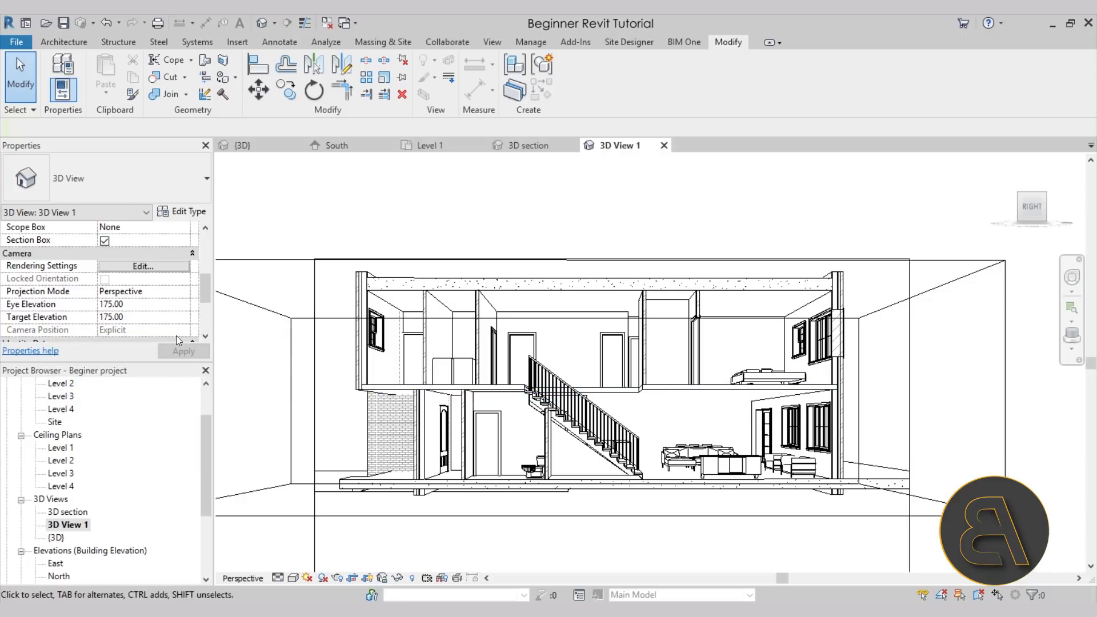
Set the camera's Eye Elevation and Target Elevation to 300 and apply.
click(143, 304)
text(300)
click(78, 318)
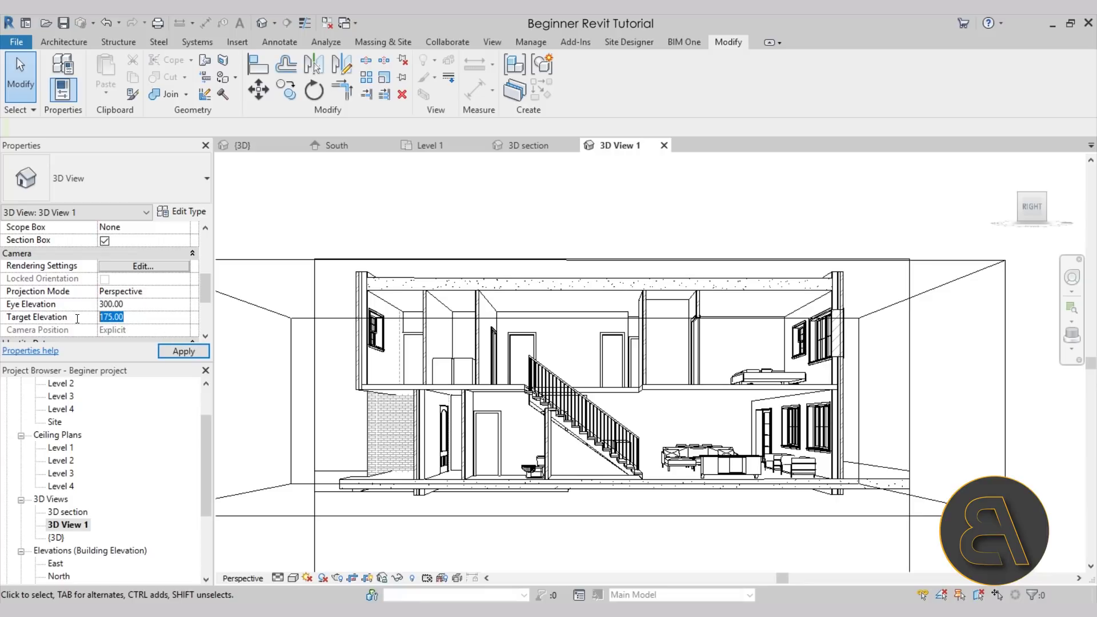
text(30)
click(170, 353)
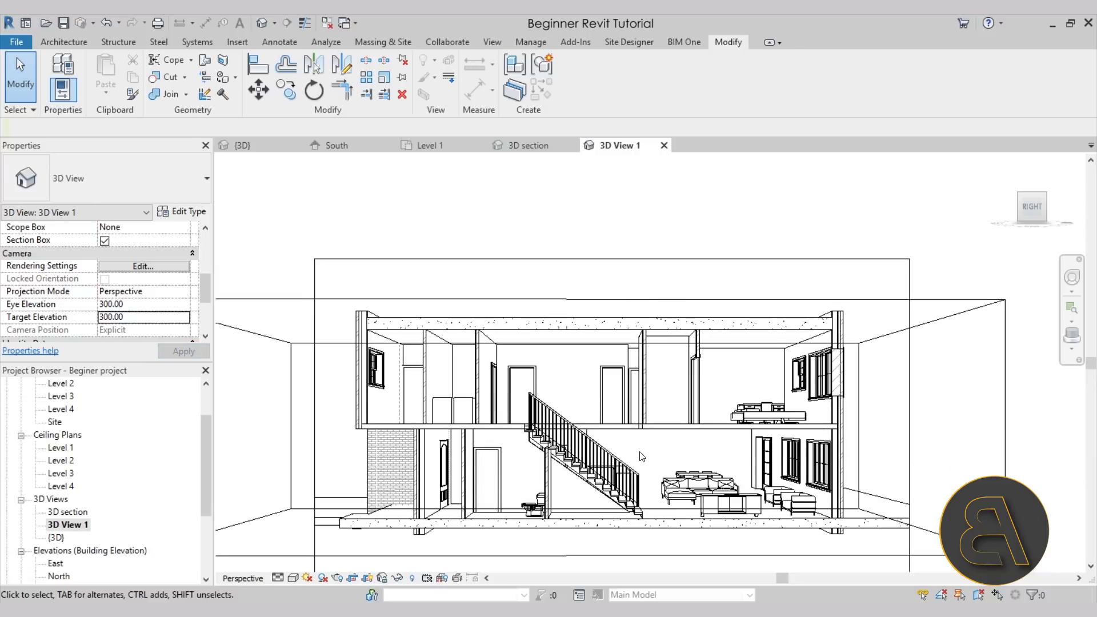
Turn on shadows in the 3D view.
scroll(685, 445, up, 3)
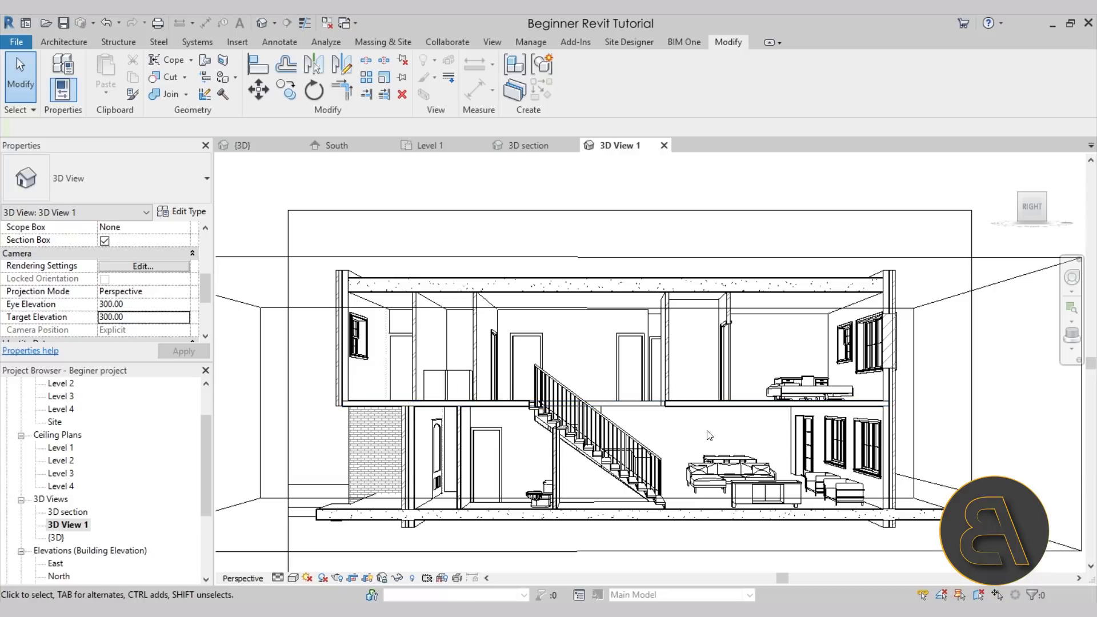
scroll(715, 411, down, 3)
scroll(714, 308, up, 2)
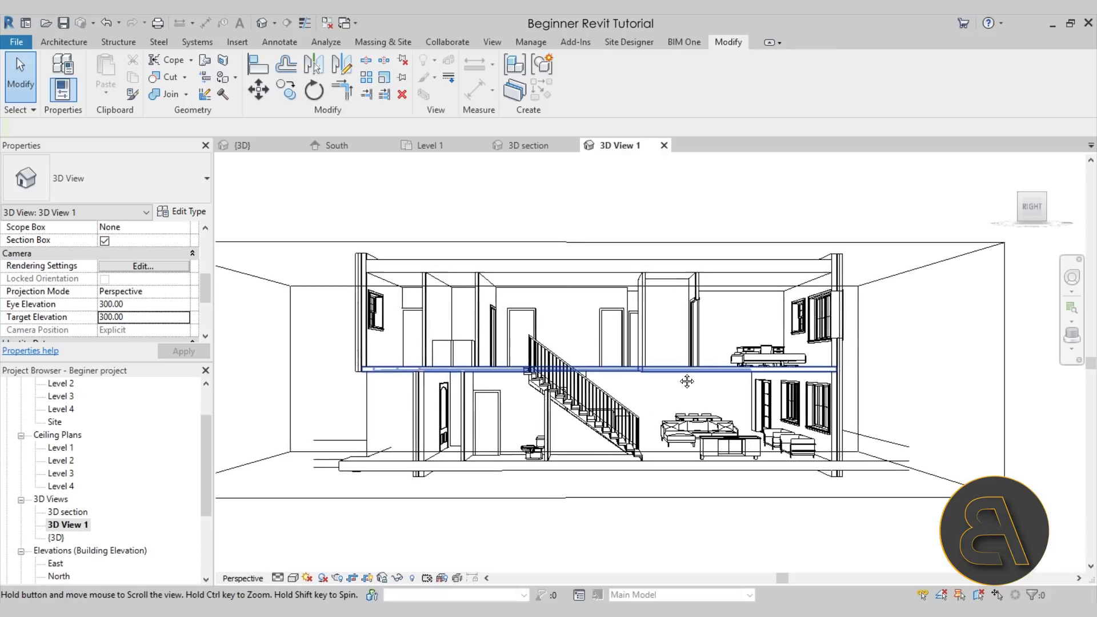
click(323, 577)
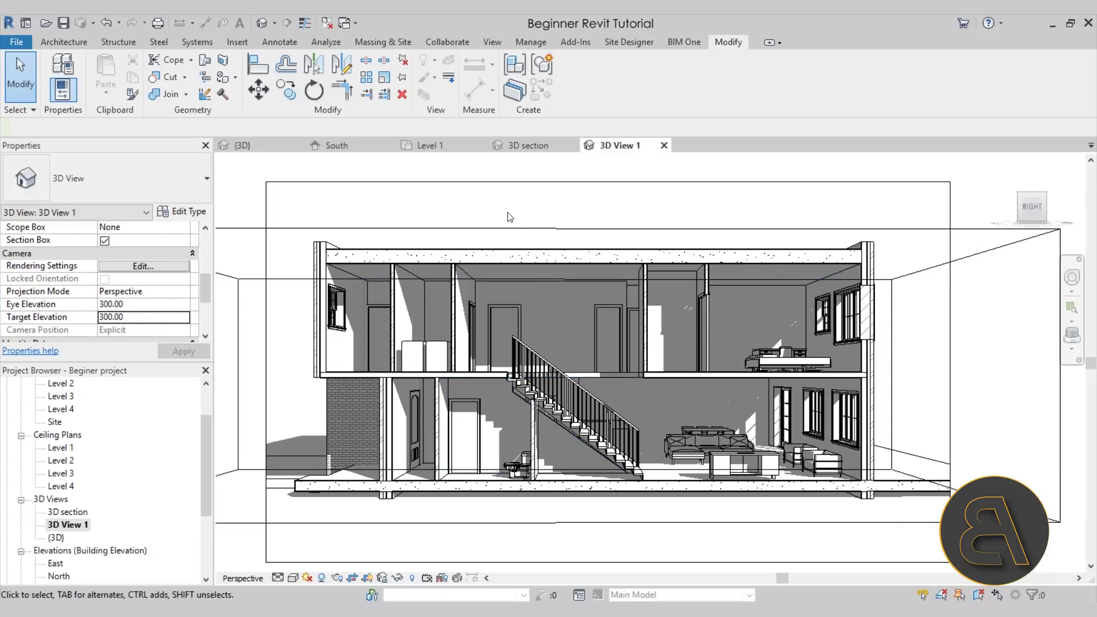
On the Level 1 plan, drag the camera in closer to the house, then reopen 3D View 1.
scroll(507, 215, down, 2)
click(443, 192)
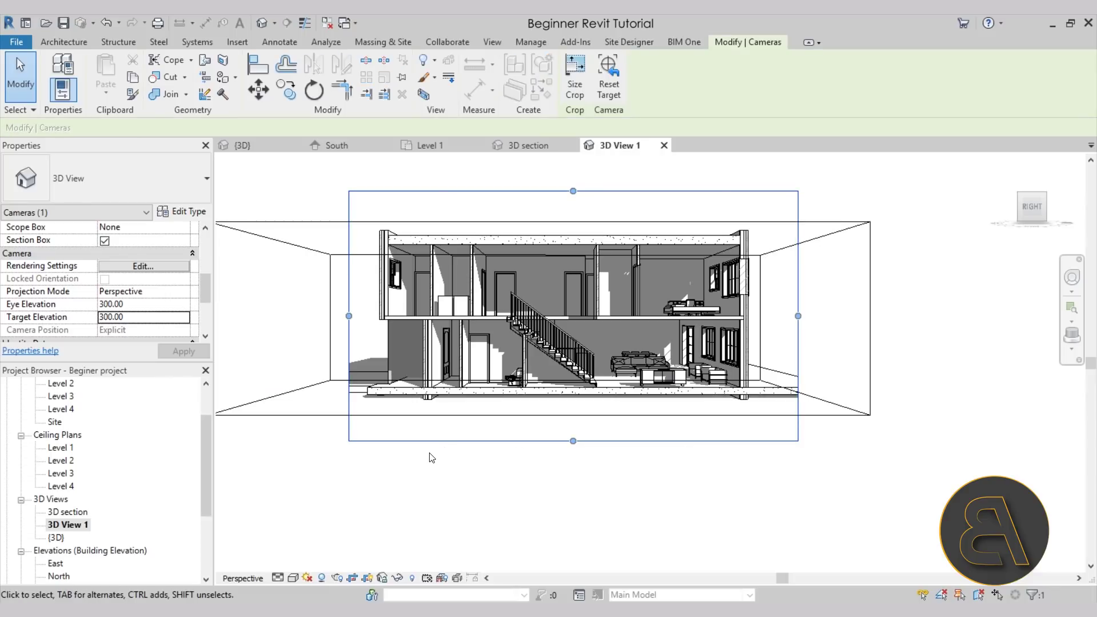
scroll(129, 508, up, 2)
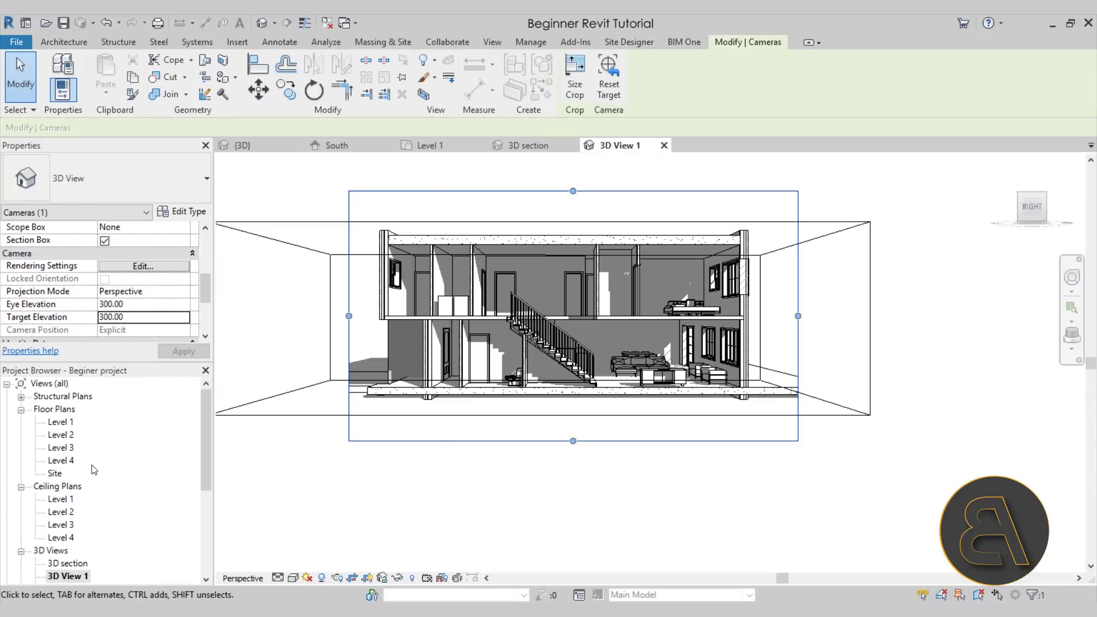
double_click(62, 423)
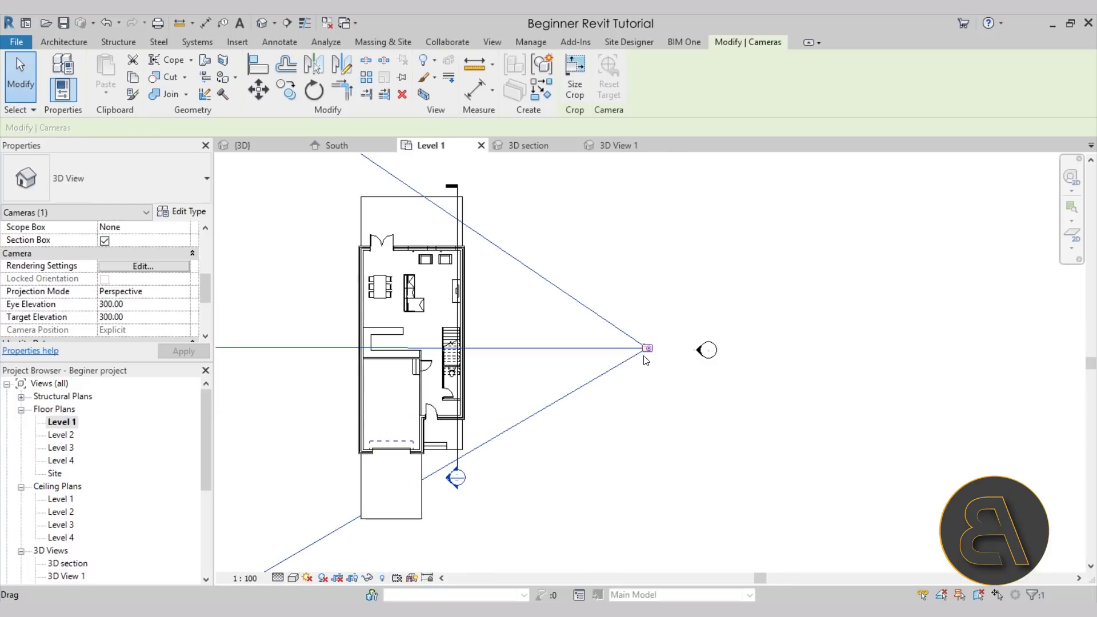
drag(647, 348, 536, 349)
drag(535, 348, 536, 349)
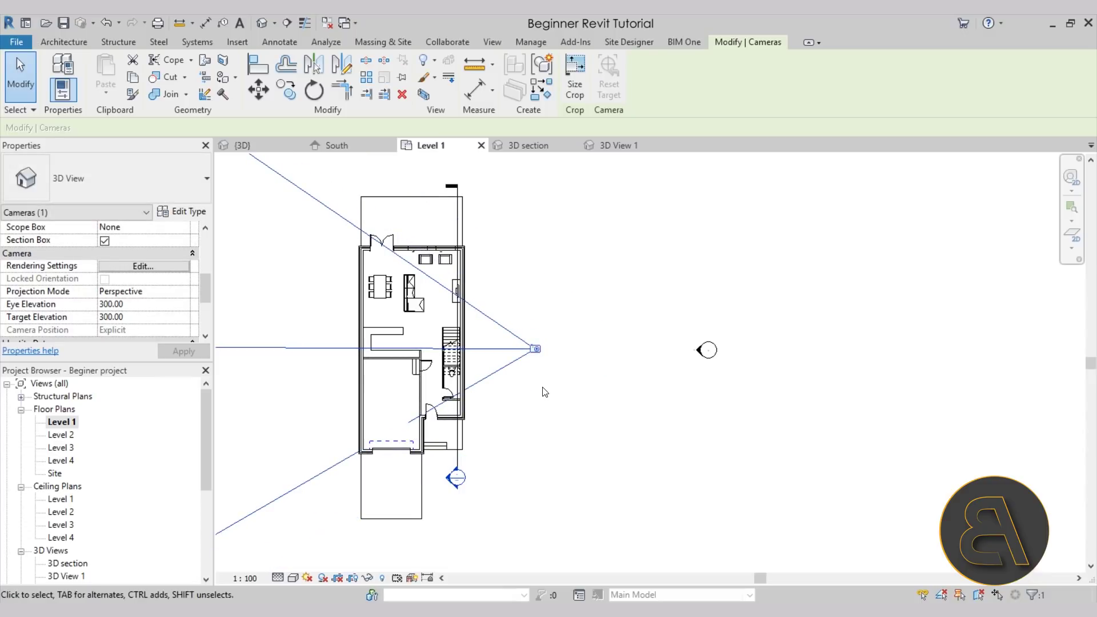
scroll(152, 483, down, 3)
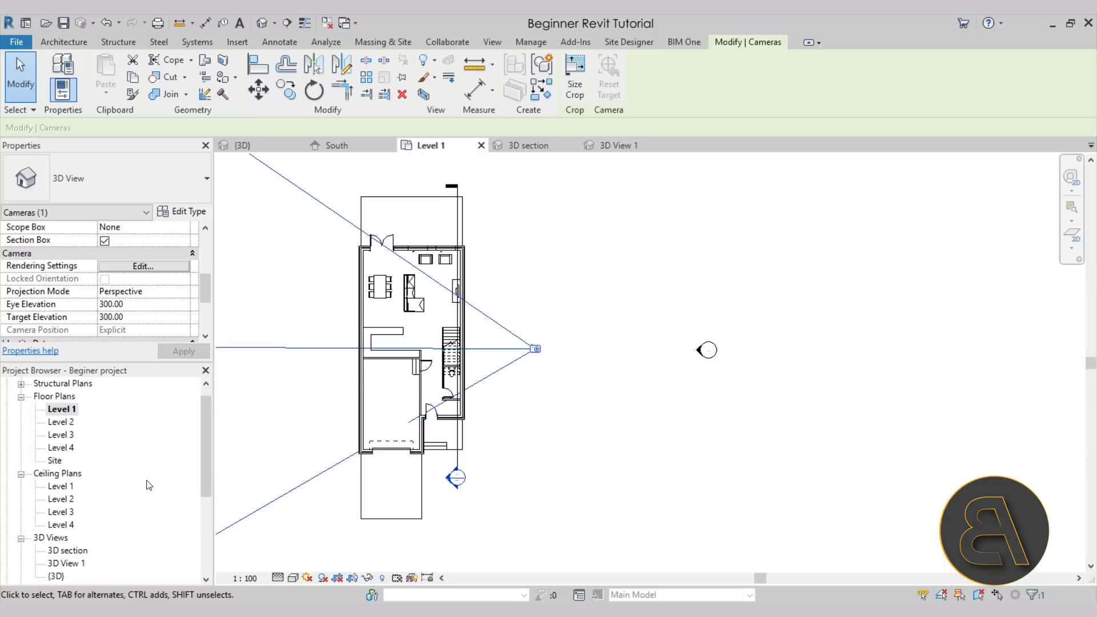
double_click(77, 539)
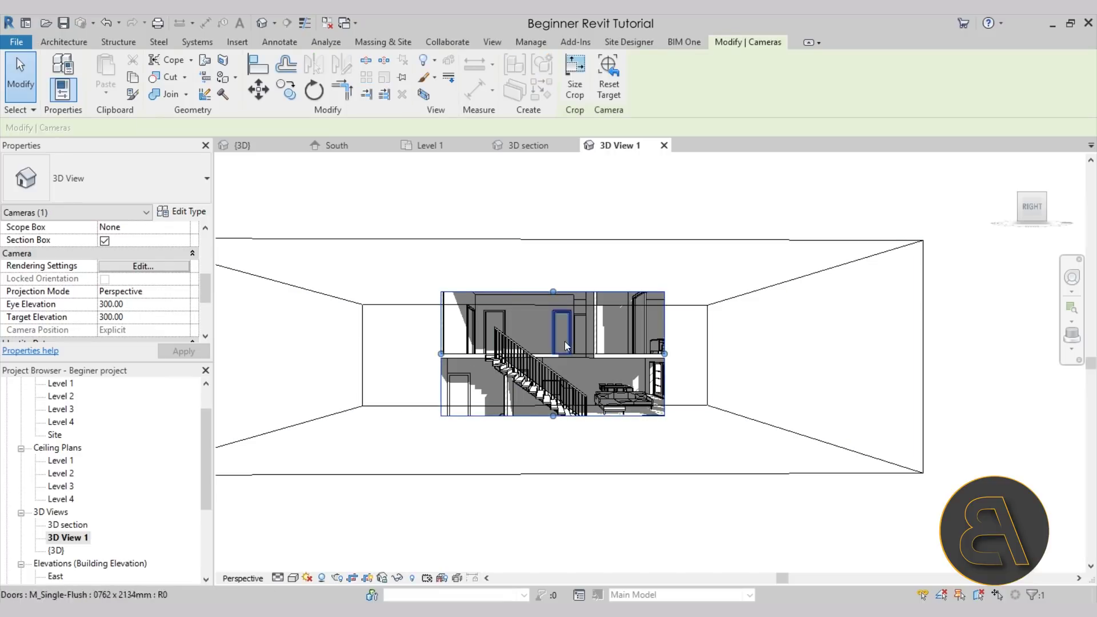
Drag the crop region's top, right, left and bottom edges outward to frame the whole section.
drag(552, 291, 553, 236)
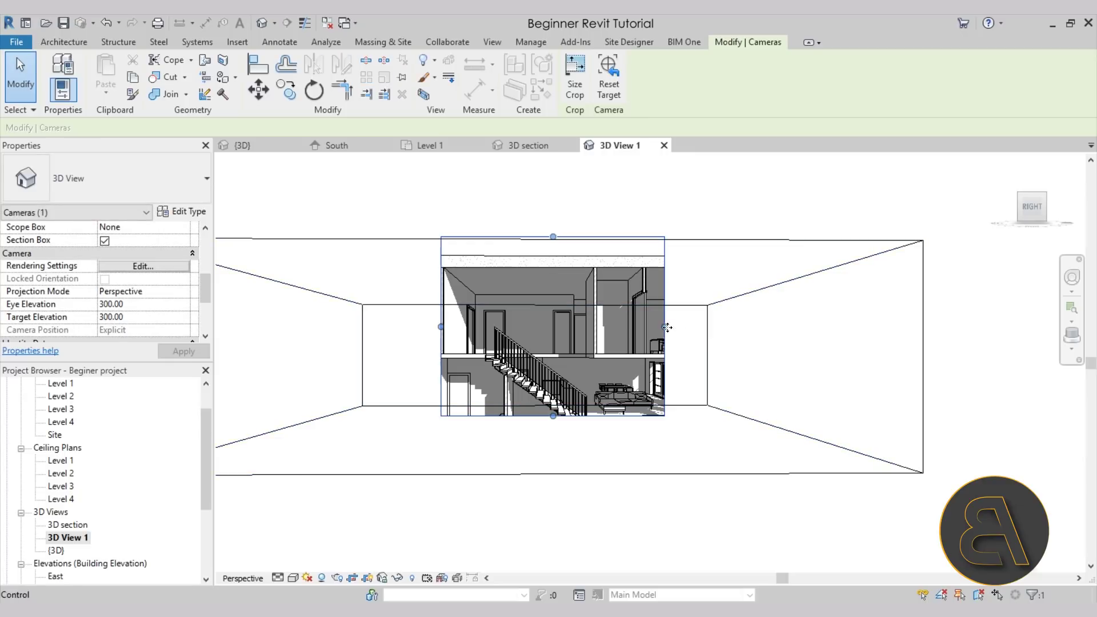
drag(664, 326, 817, 327)
drag(440, 327, 311, 326)
drag(564, 416, 564, 473)
click(599, 503)
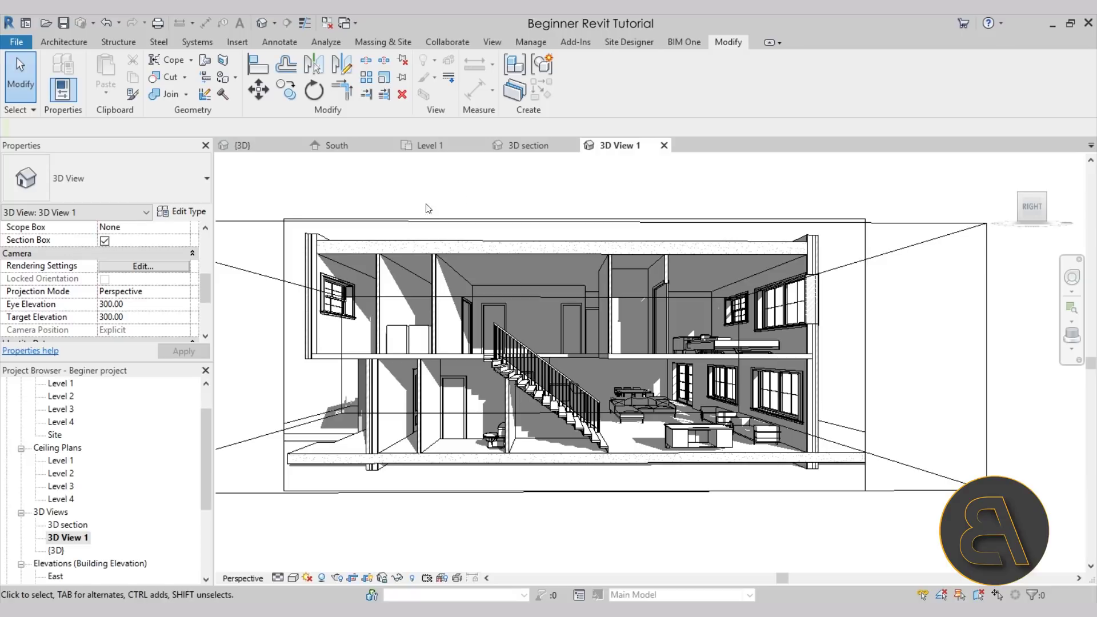
click(285, 370)
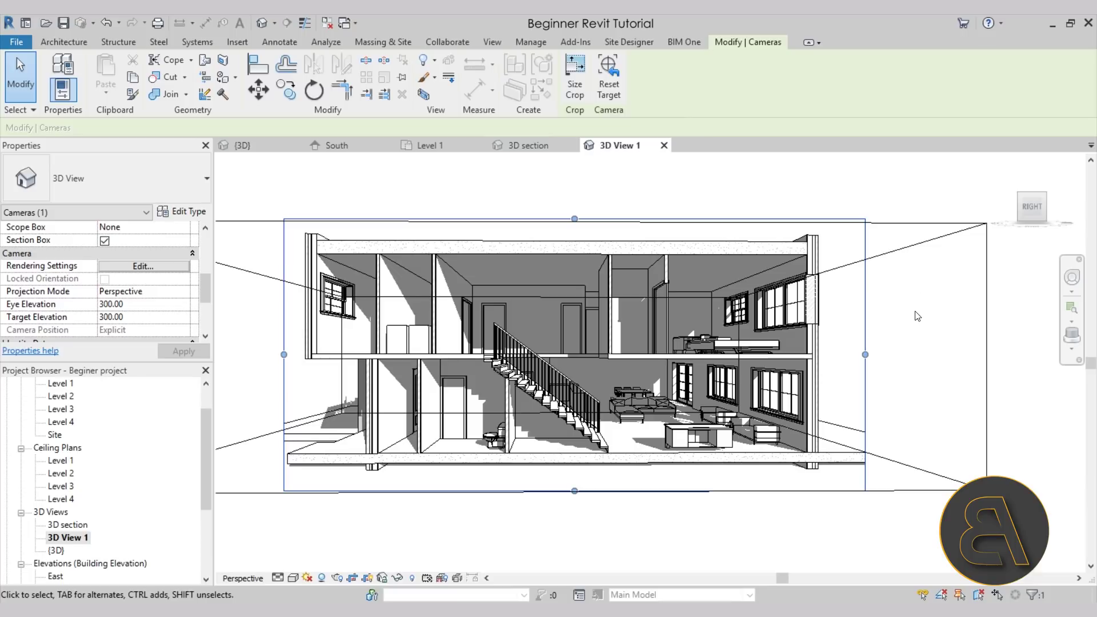
click(891, 314)
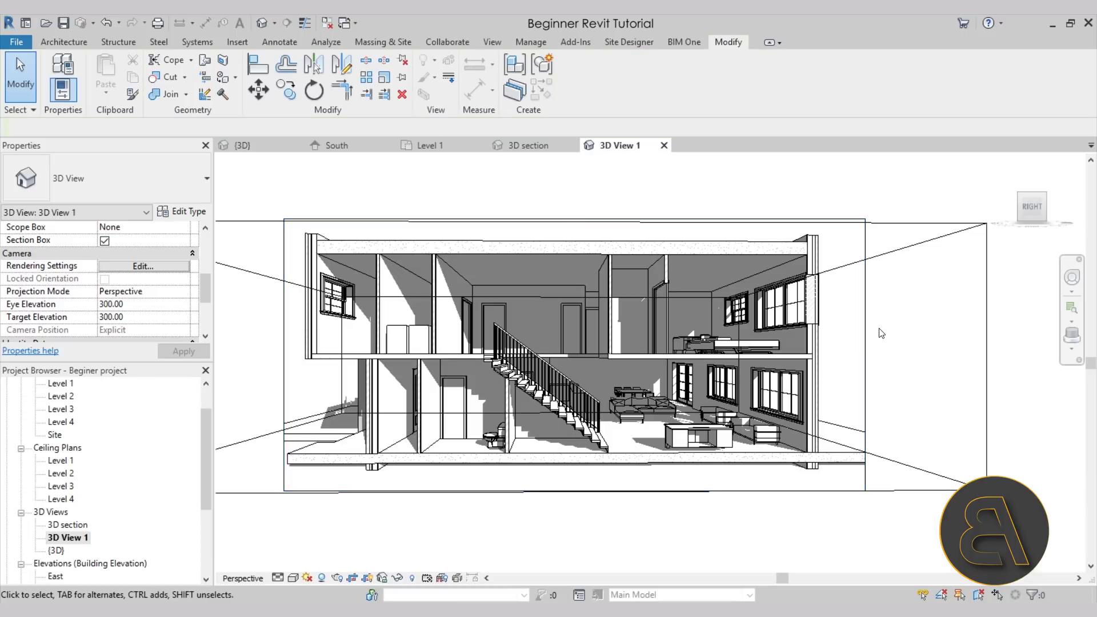
Uncheck Crop Region Visible for 3D View 1, then select the section box.
click(865, 484)
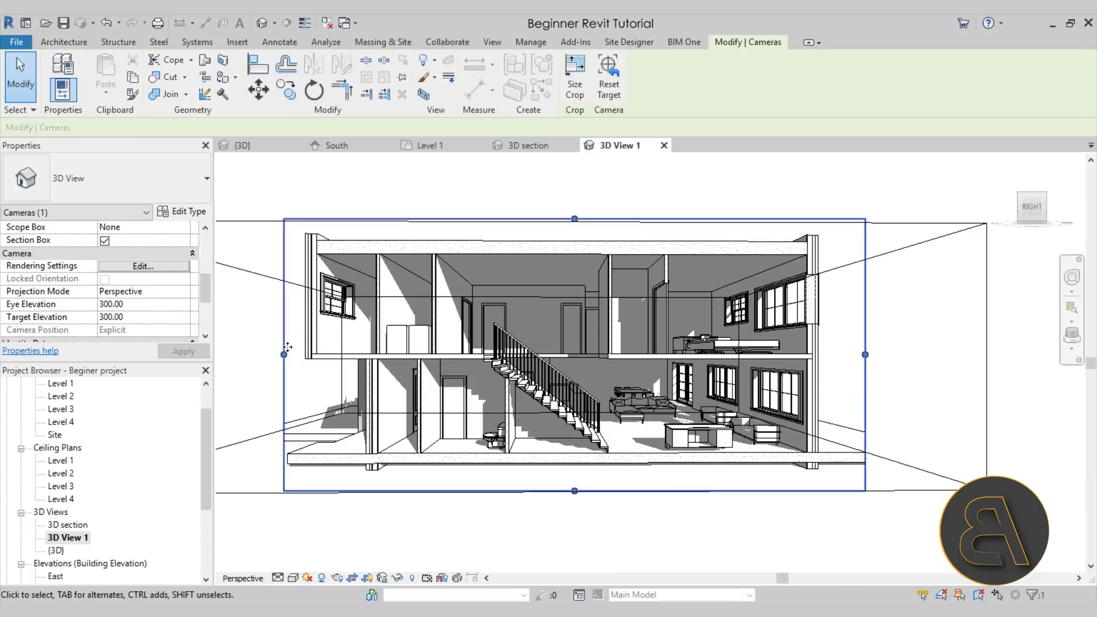
scroll(154, 320, up, 3)
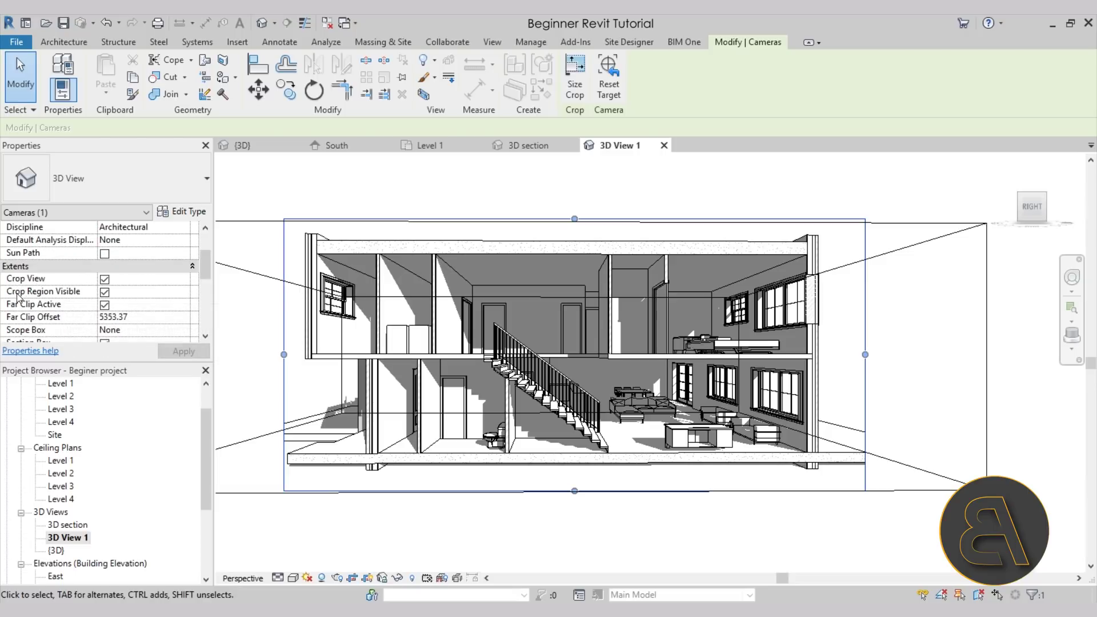
click(105, 292)
click(255, 347)
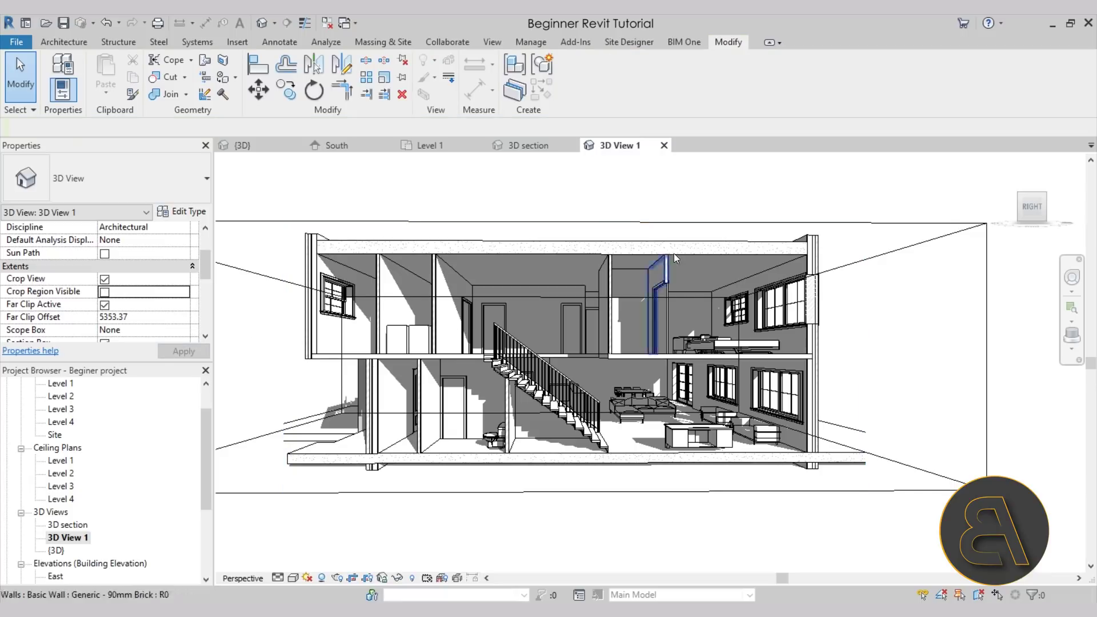
scroll(818, 313, down, 1)
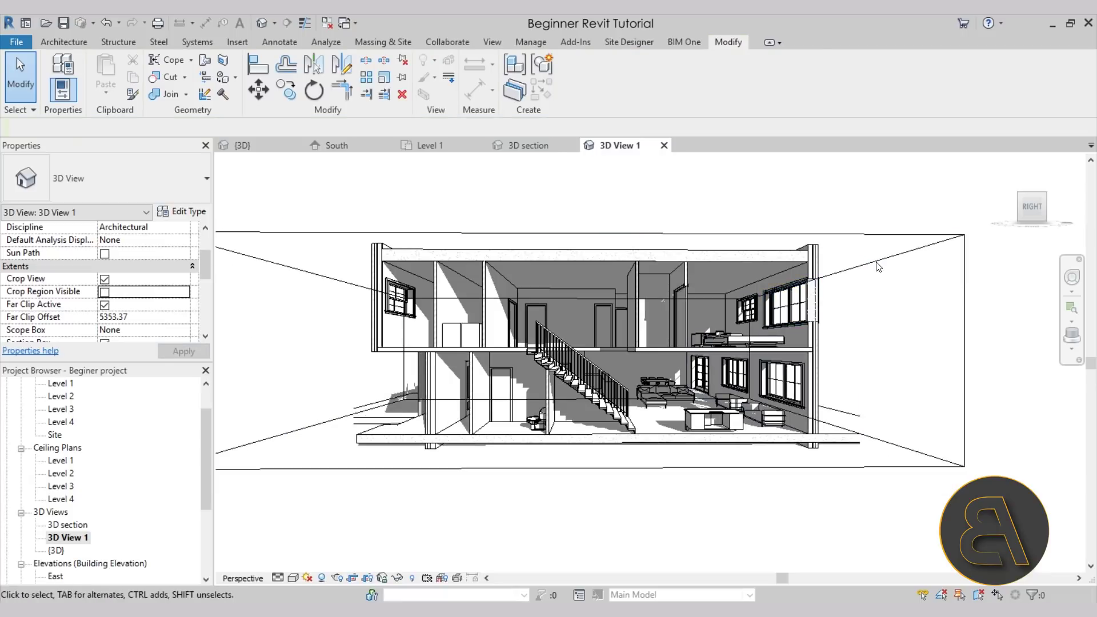
click(964, 307)
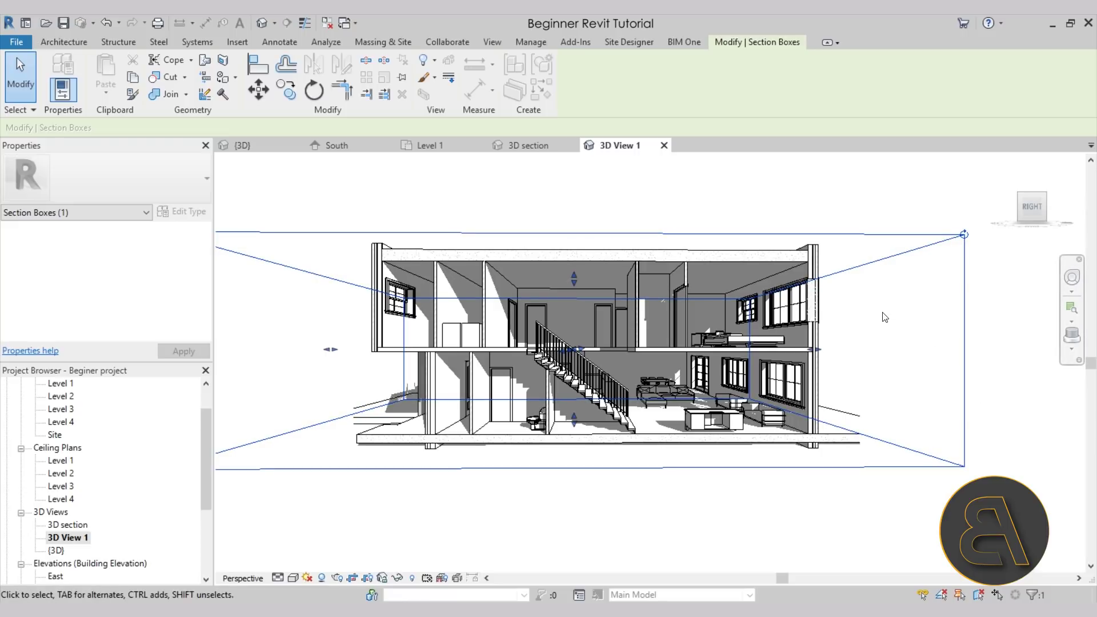
Hide the section box, then unhide it through Reveal Hidden Elements and leave reveal mode.
click(435, 64)
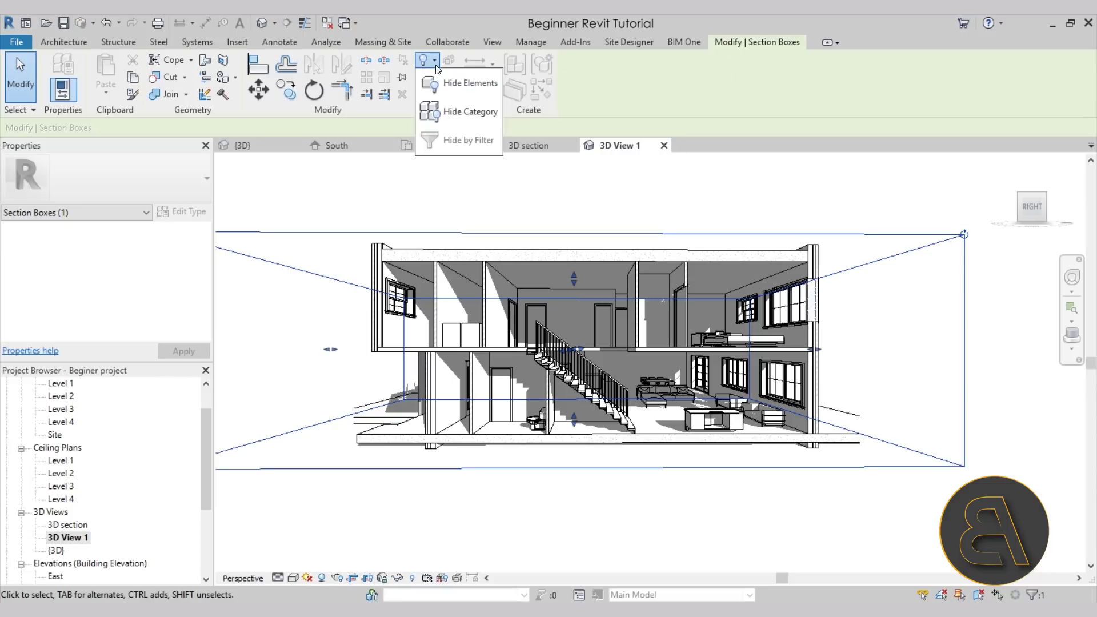
click(446, 91)
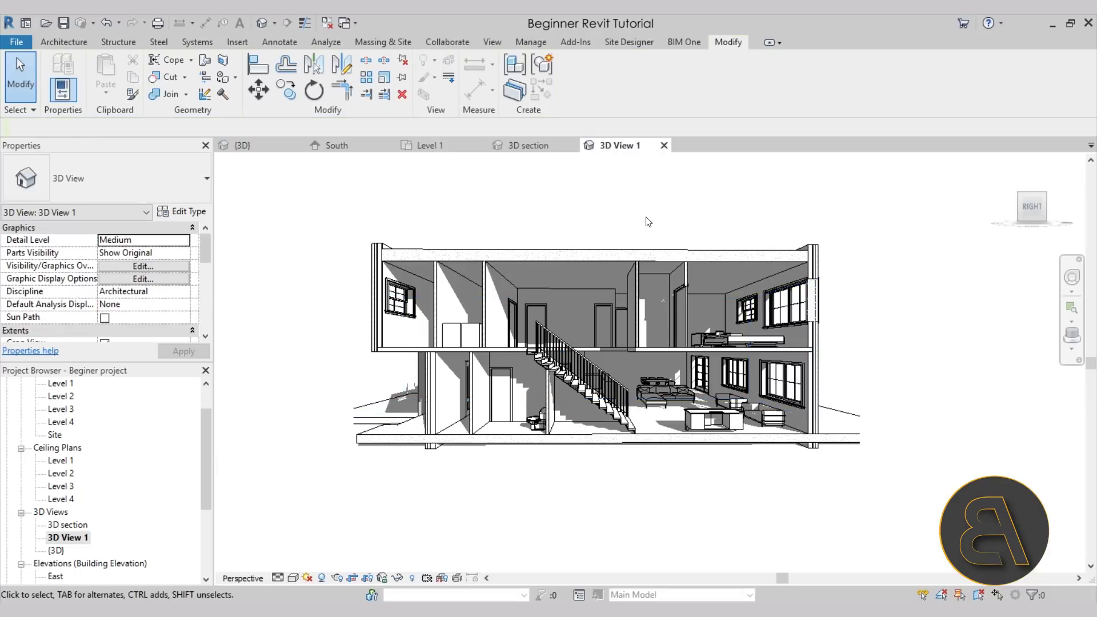
click(412, 577)
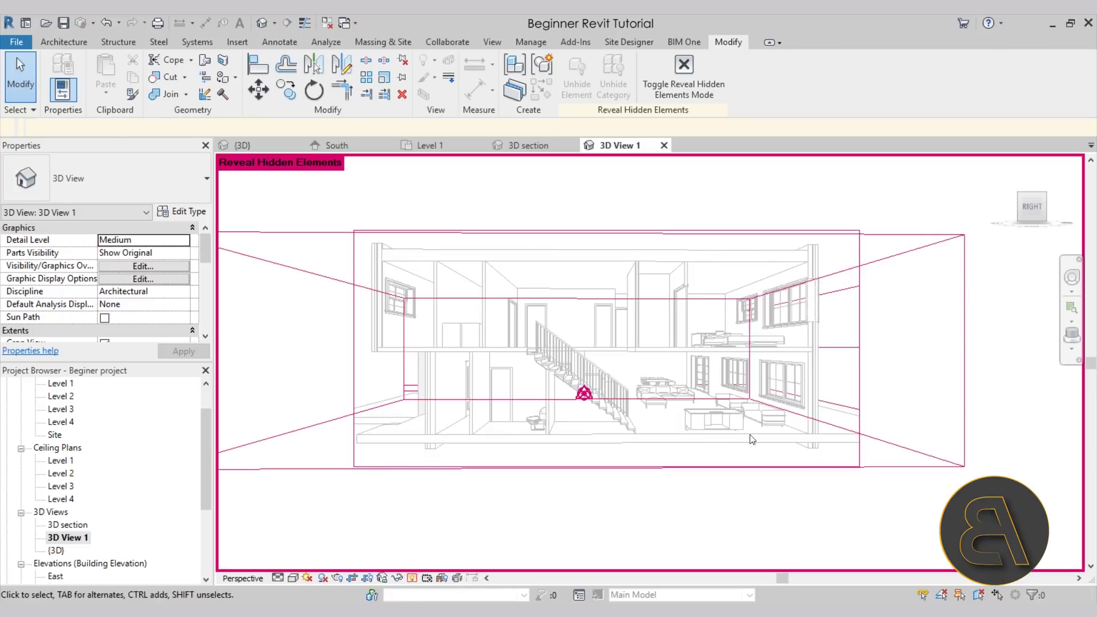
click(925, 370)
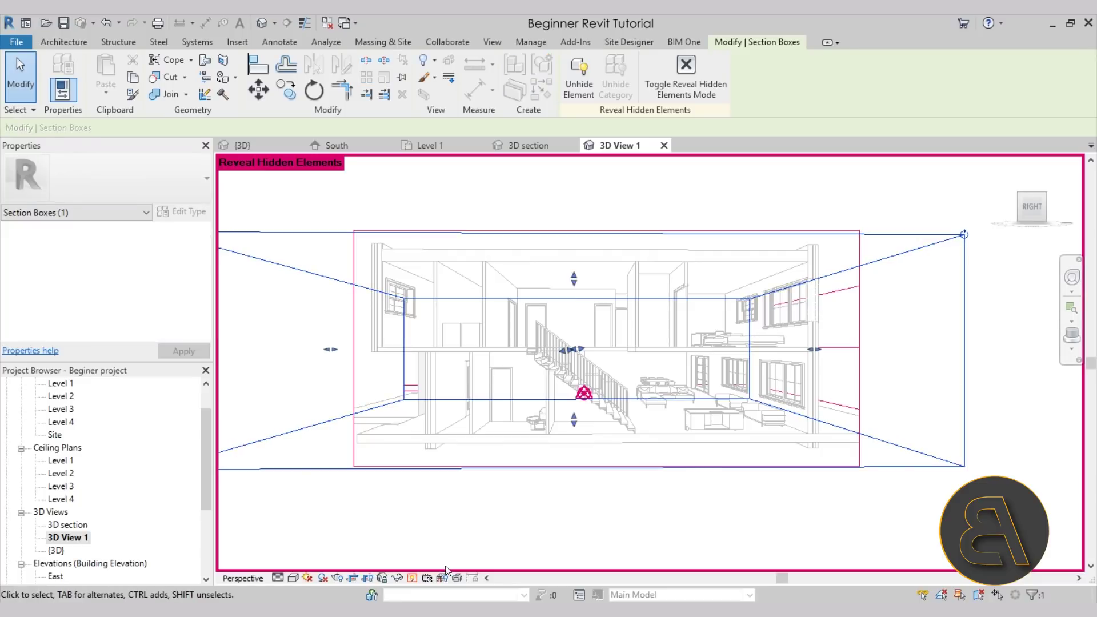
click(578, 97)
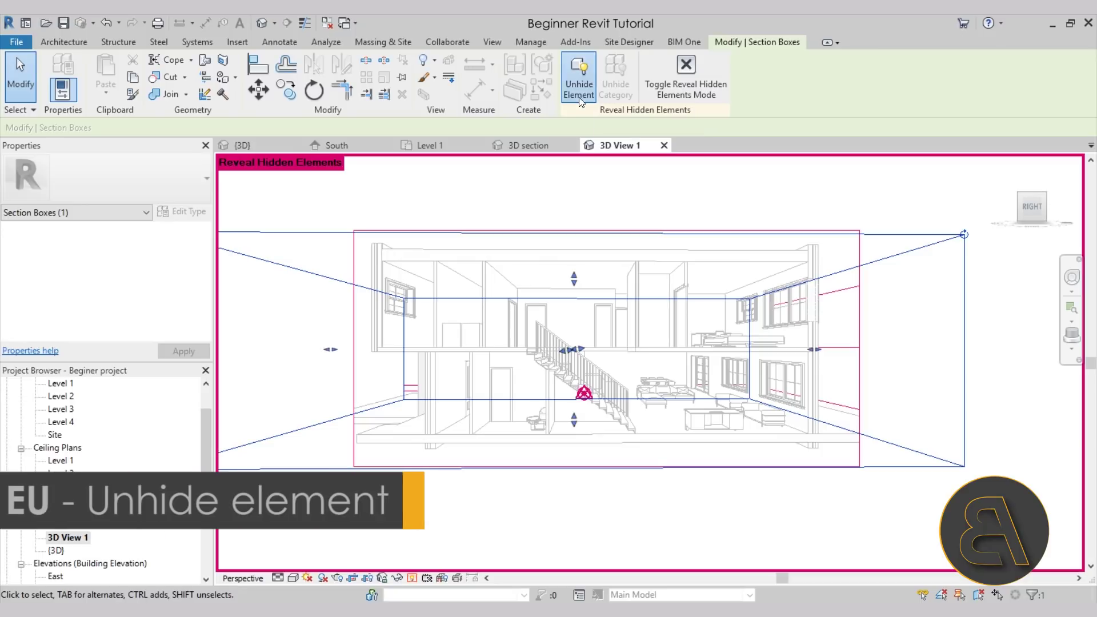
click(586, 210)
click(678, 84)
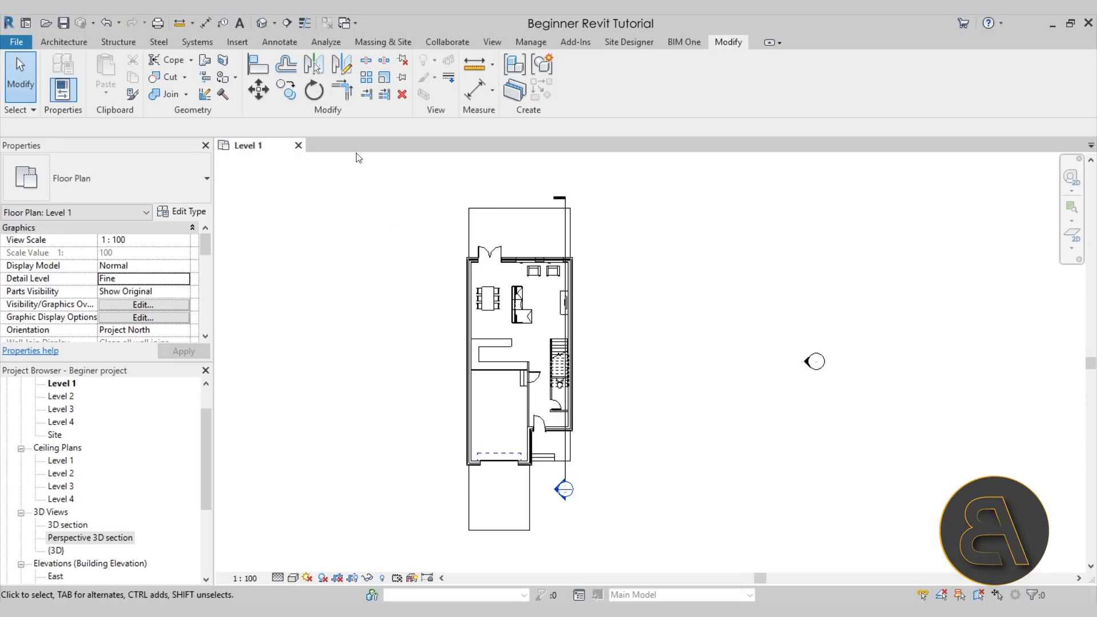
Place a perspective camera with its eye and target inside the Level 1 ground floor.
click(275, 24)
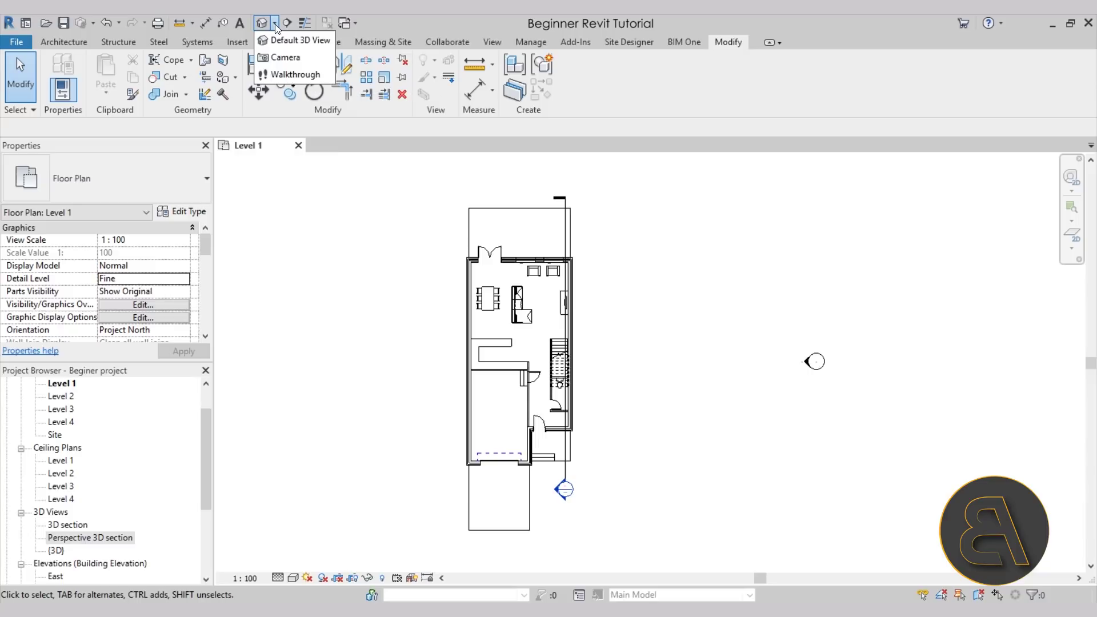
click(284, 58)
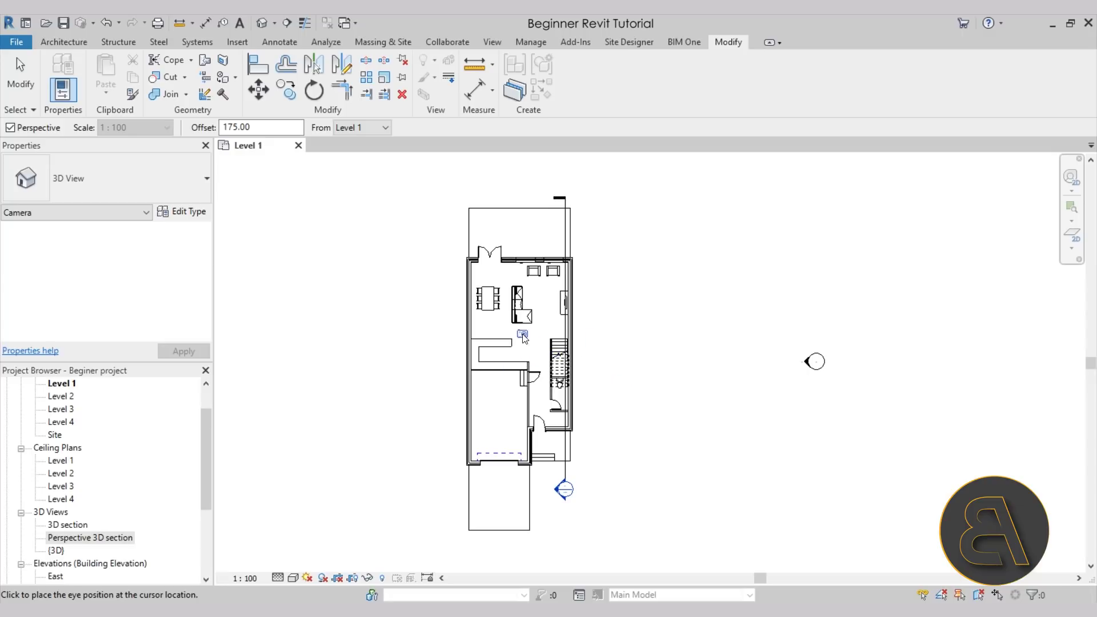
click(525, 351)
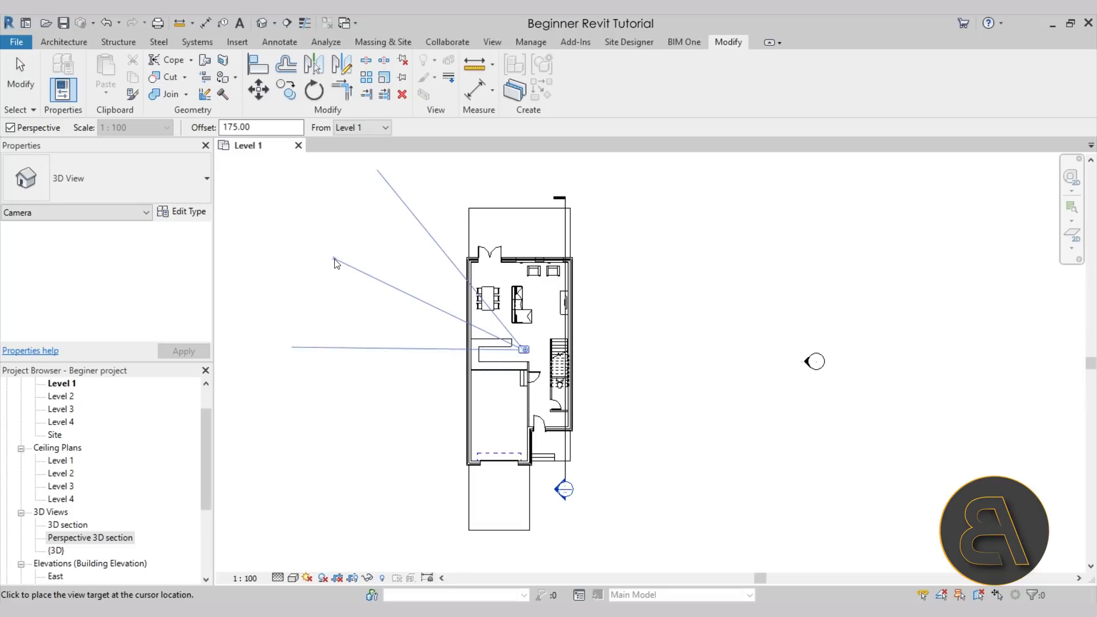
click(302, 250)
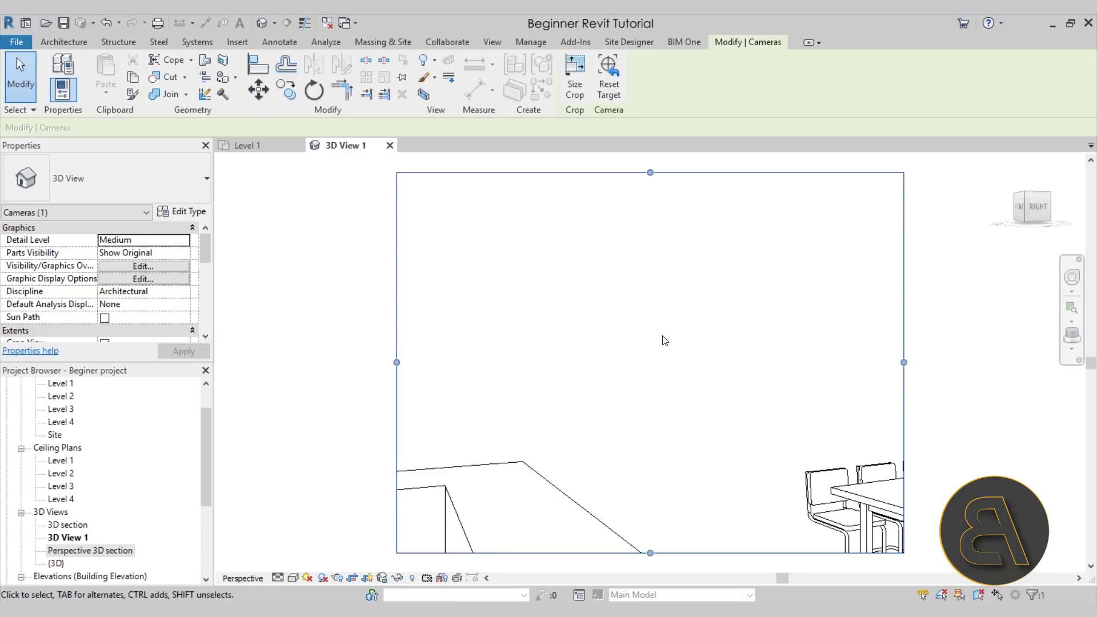
scroll(609, 340, down, 1)
middle_drag(609, 339, 641, 376)
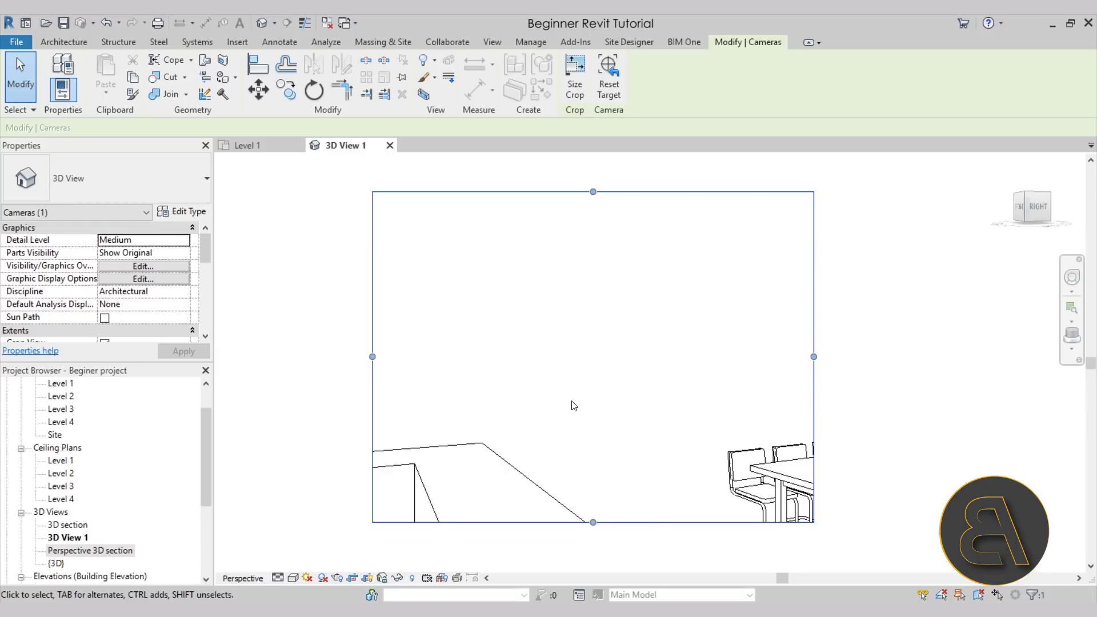
Orient the camera to Floor Plan: Level 1 and turn off Far Clip Active.
right_click(1034, 211)
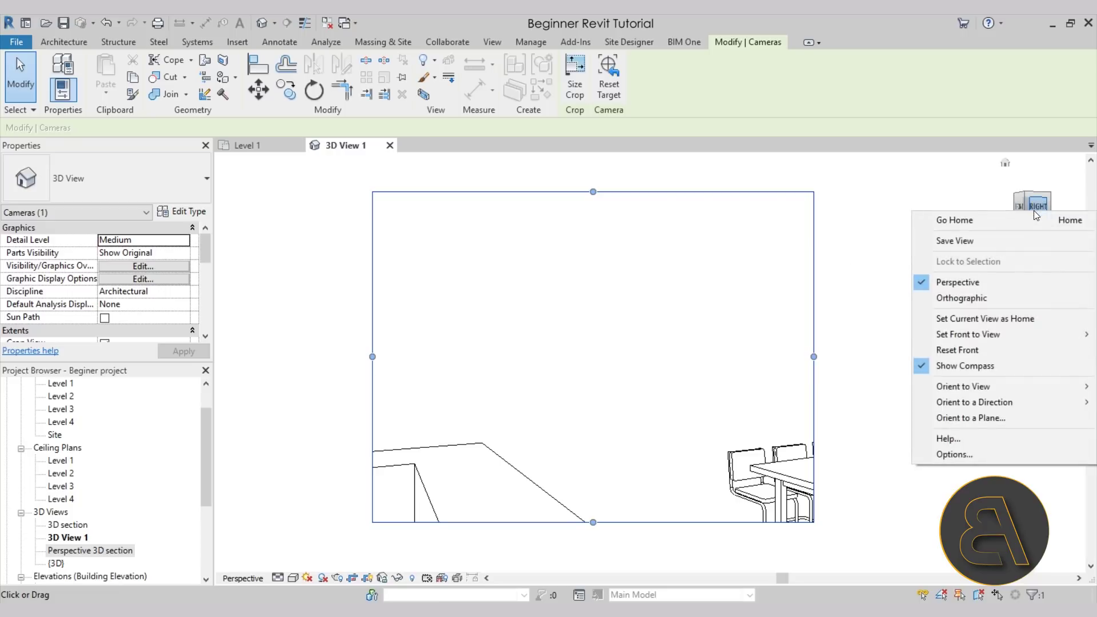
mouse_move(954, 386)
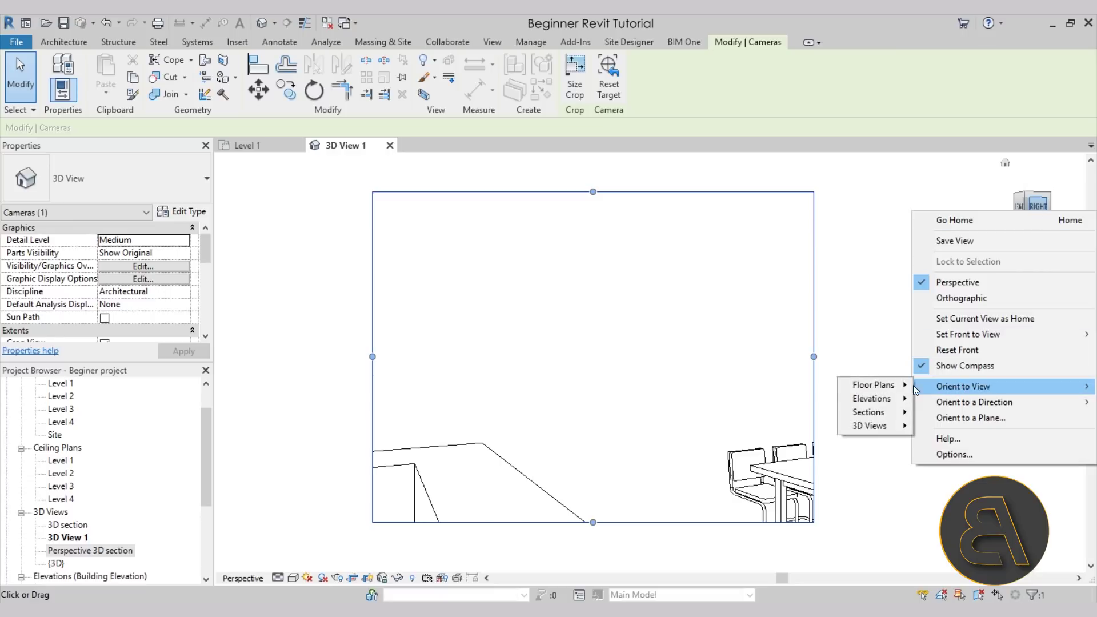
mouse_move(888, 386)
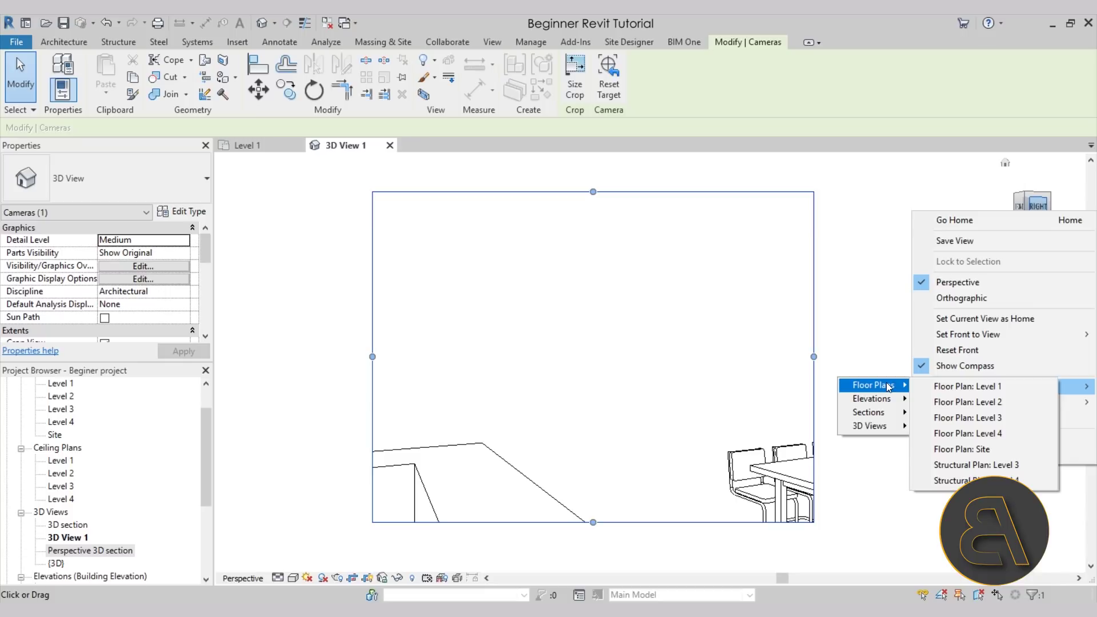
click(946, 388)
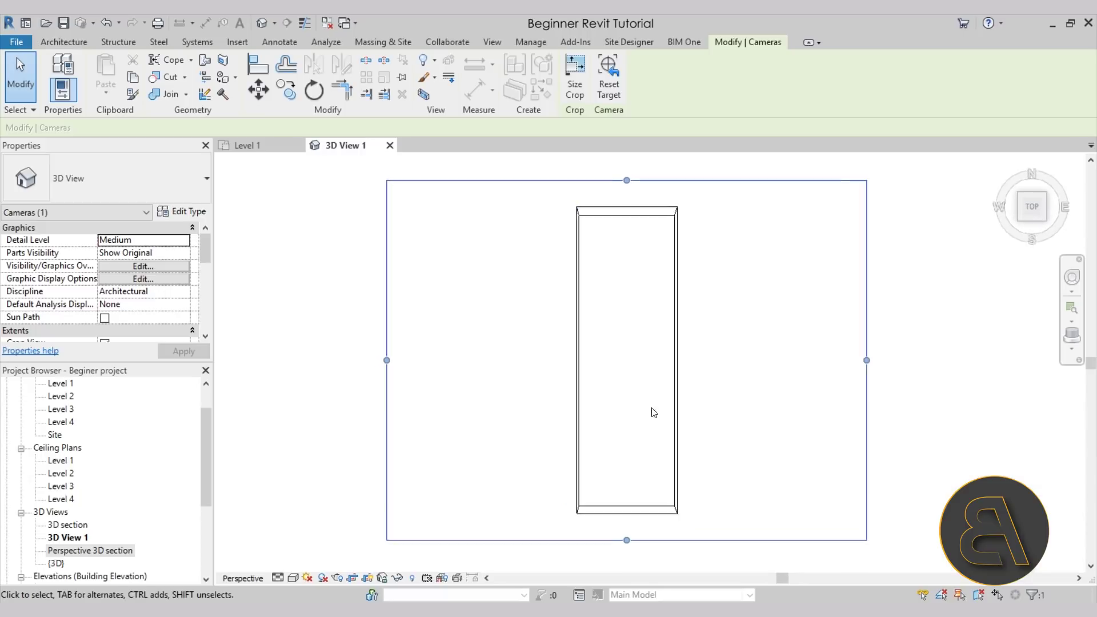
click(643, 354)
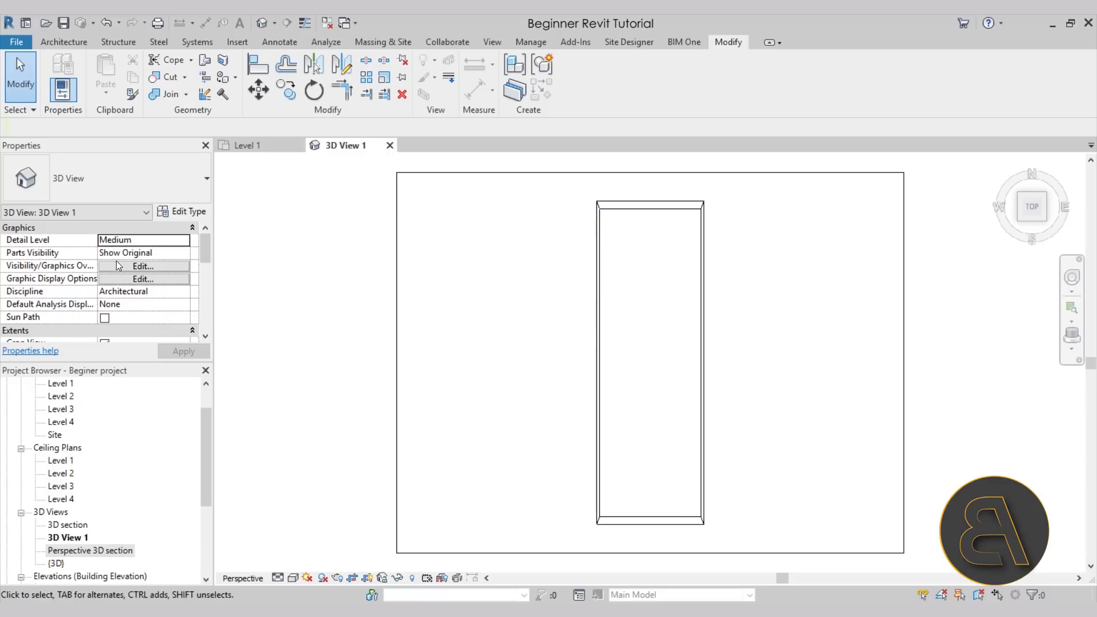
scroll(116, 265, down, 4)
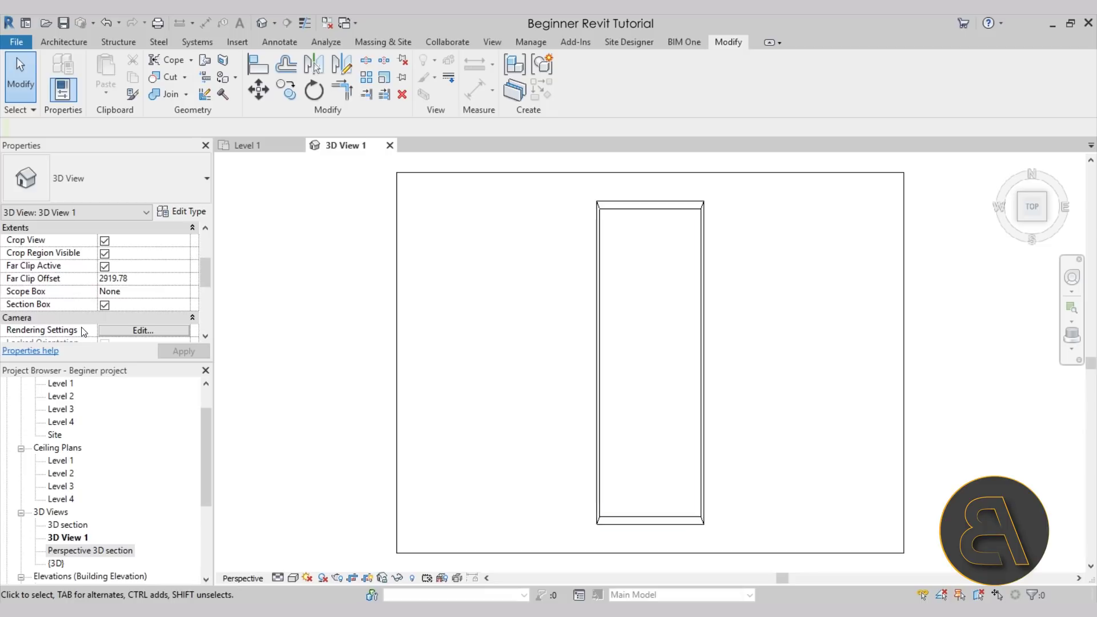
click(104, 266)
click(194, 353)
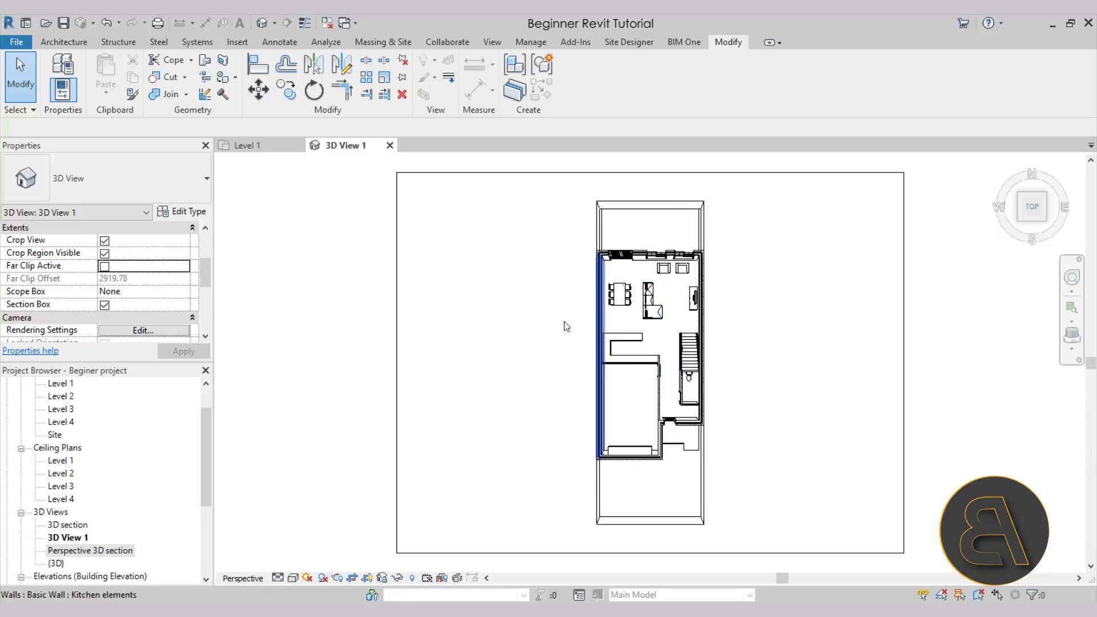
In the camera properties, apply Target Elevation -1000 and then Eye Elevation 2500.
scroll(153, 277, down, 3)
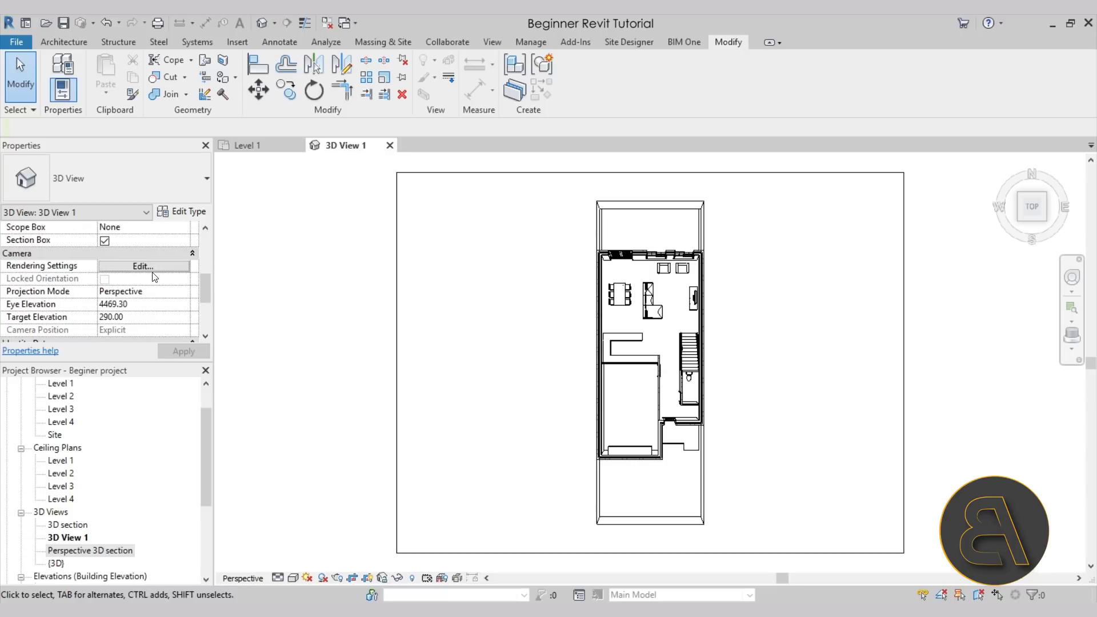
click(148, 291)
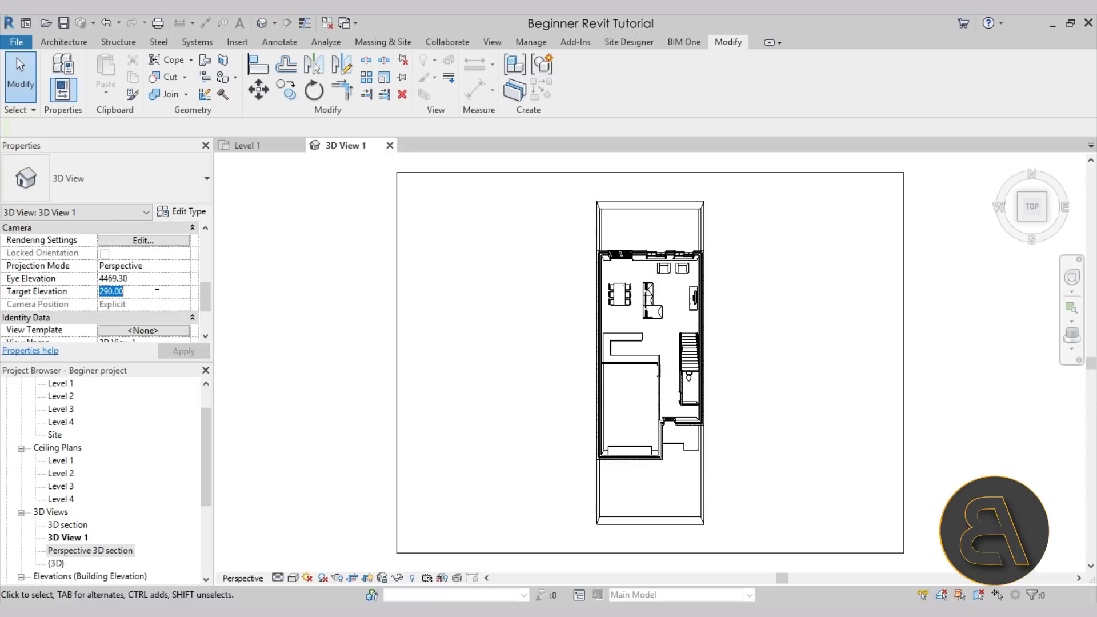
text(-1000)
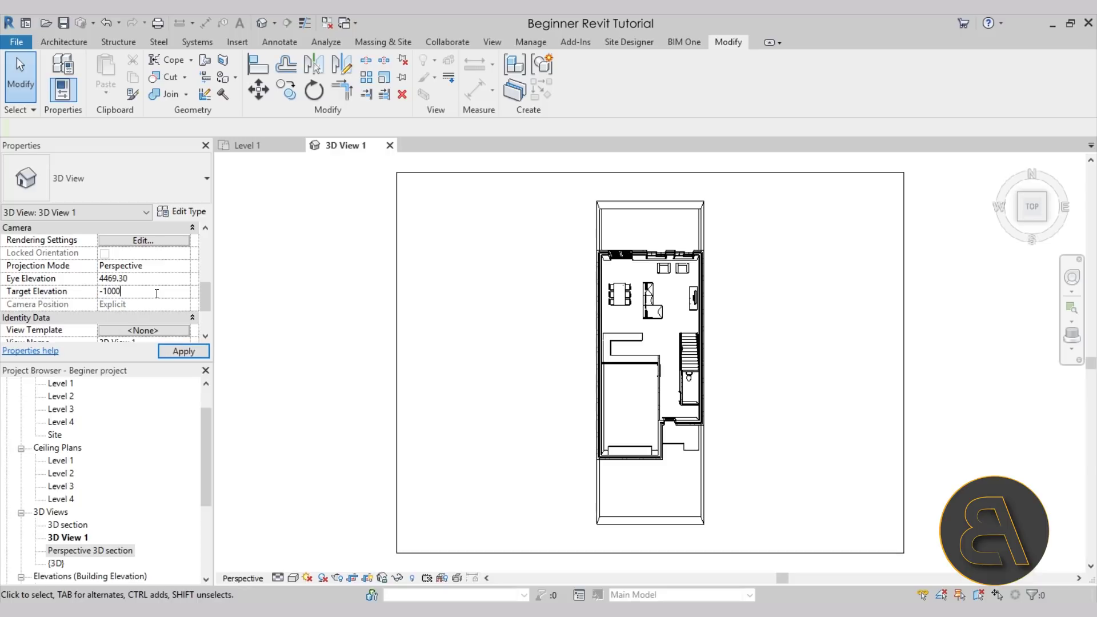
click(172, 351)
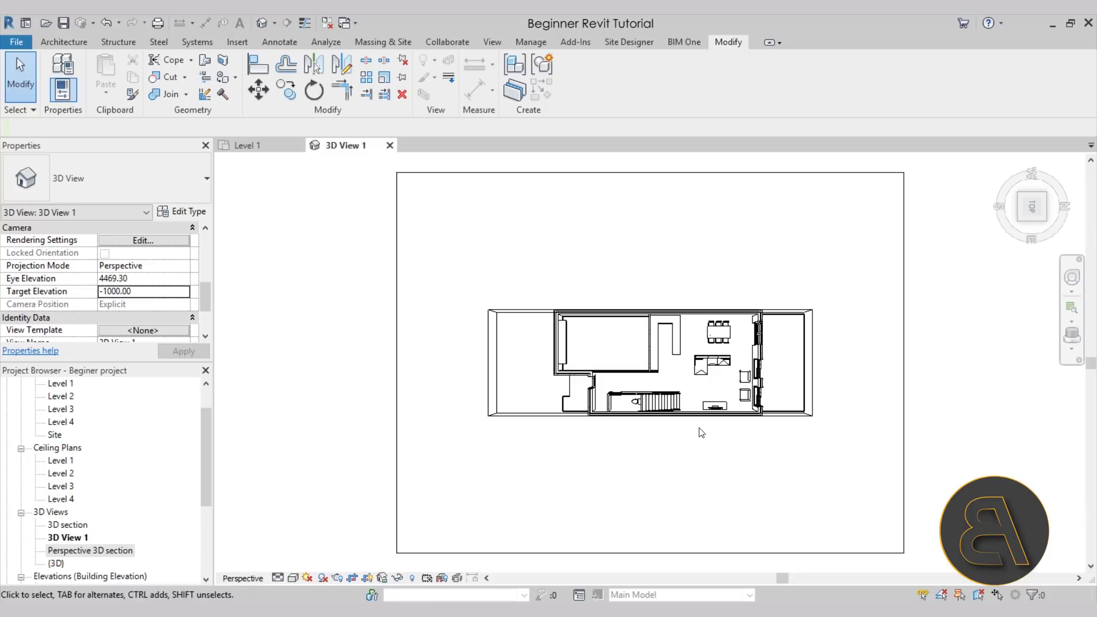
scroll(671, 386, up, 4)
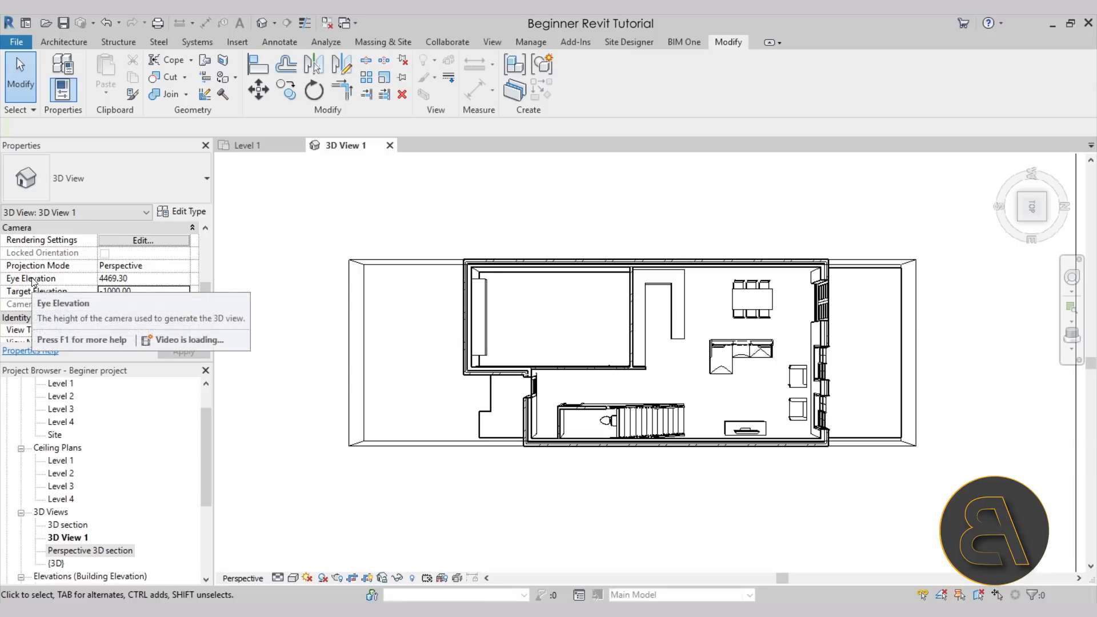
click(170, 278)
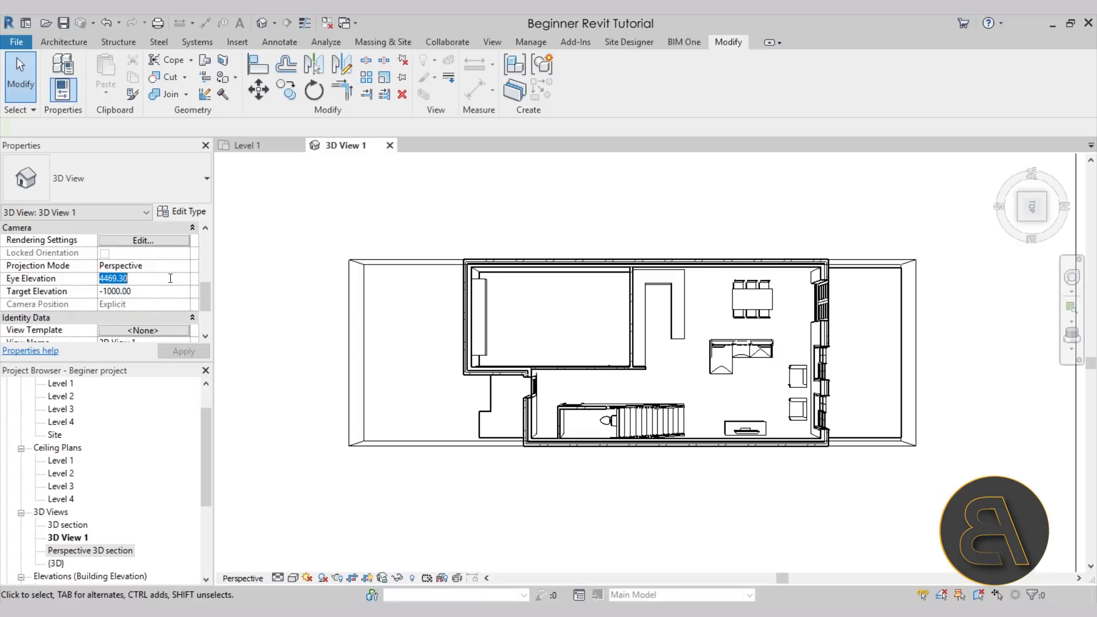
text(2500)
click(194, 351)
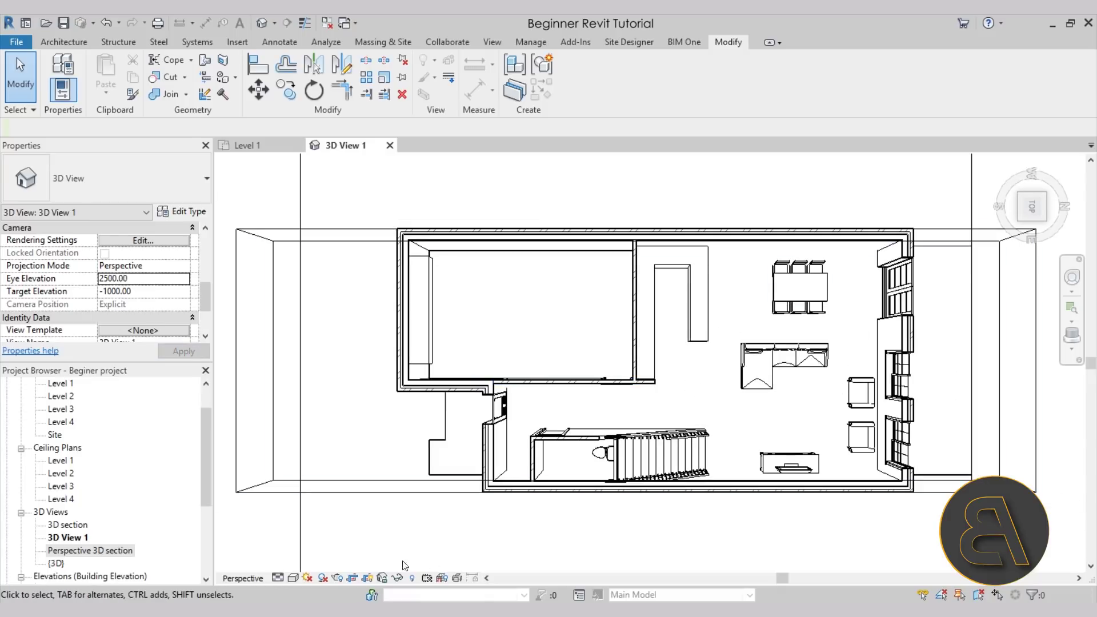
Turn on shadows, then select the front floor slab in the Level 1 plan.
click(322, 578)
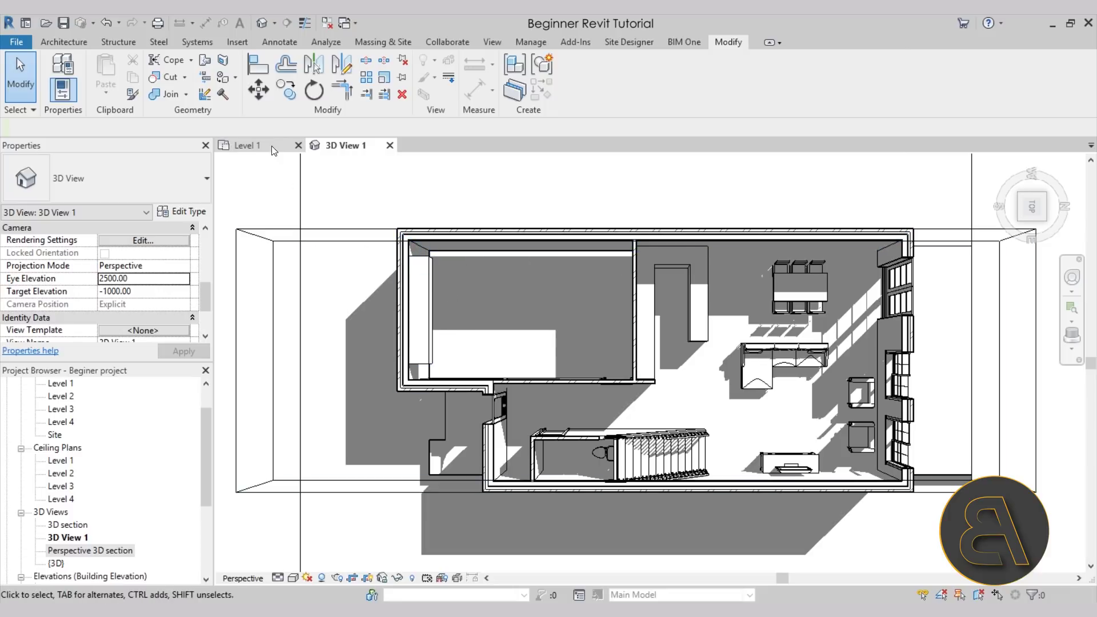
click(251, 146)
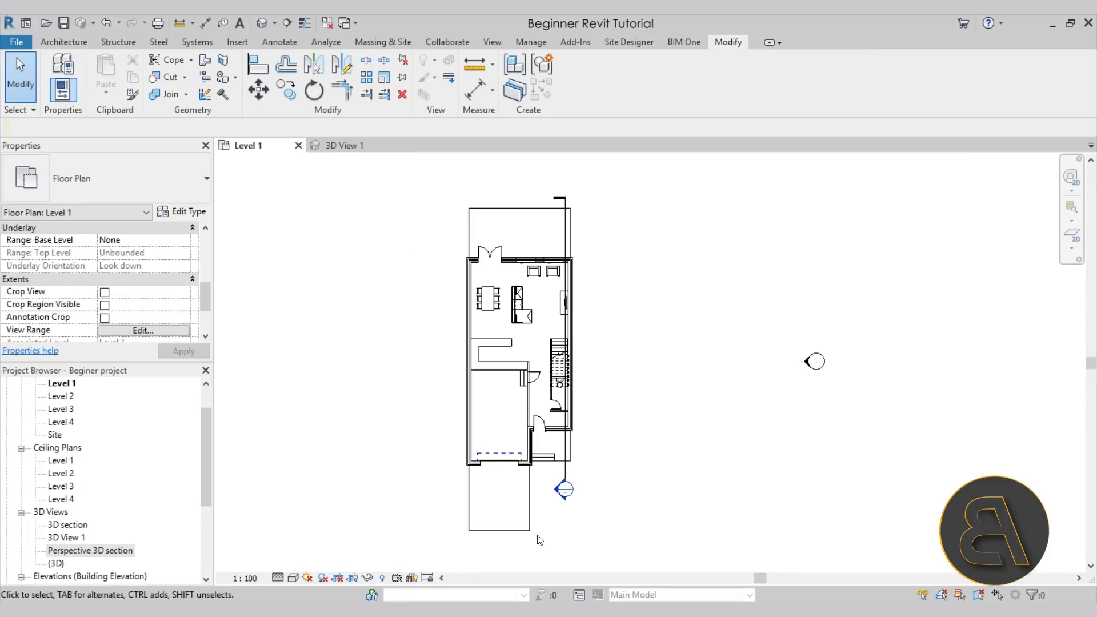
click(499, 409)
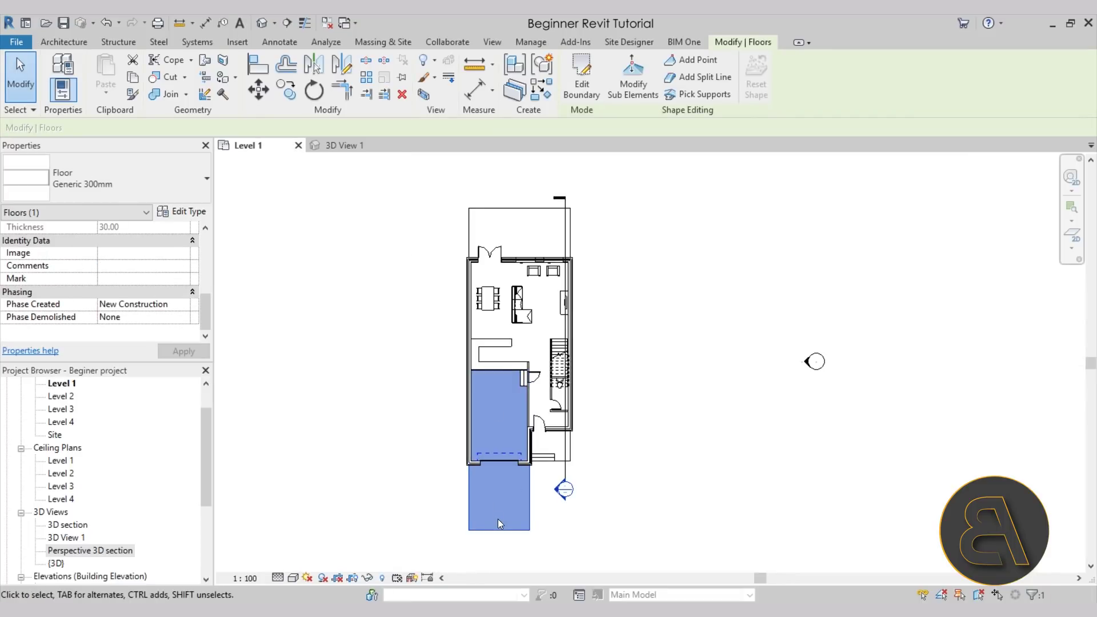
Return to 3D View 1 and select its section box.
click(343, 145)
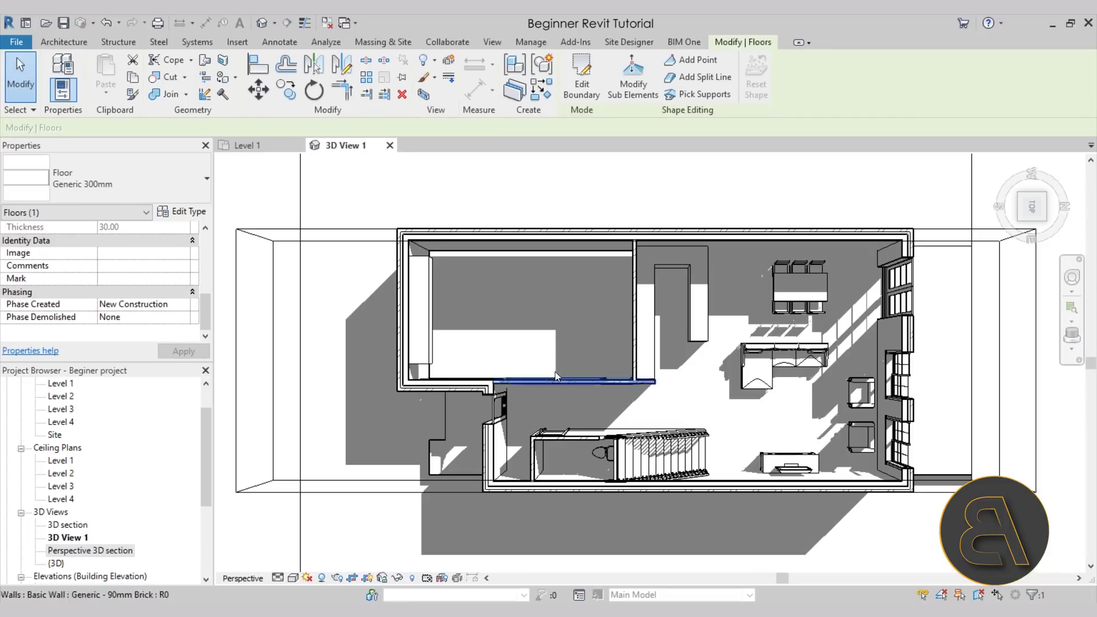
scroll(537, 239, down, 2)
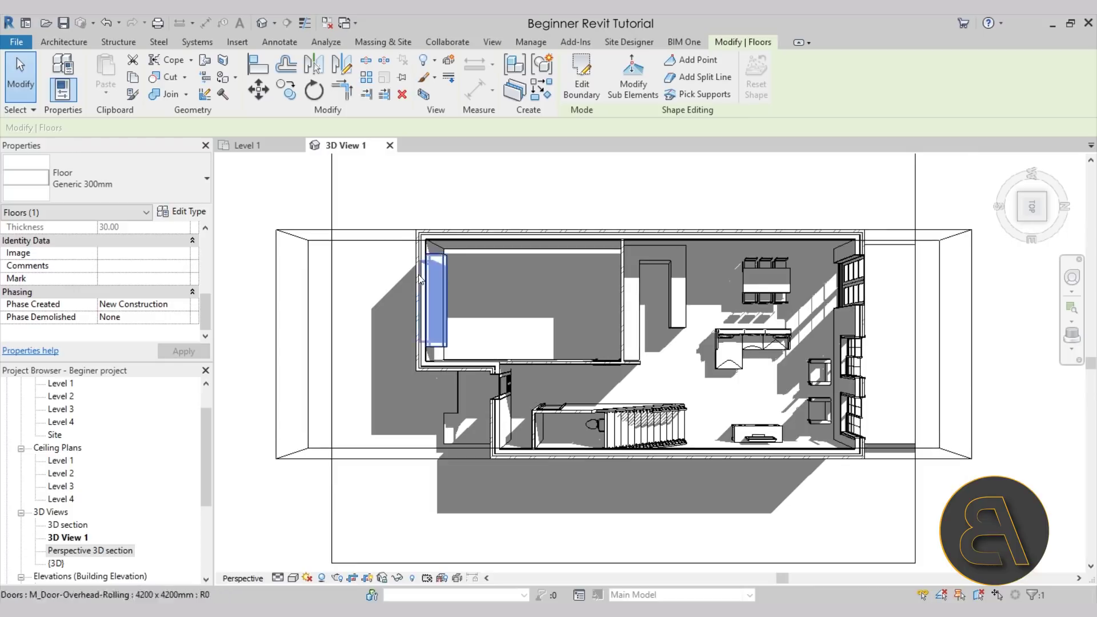
click(389, 245)
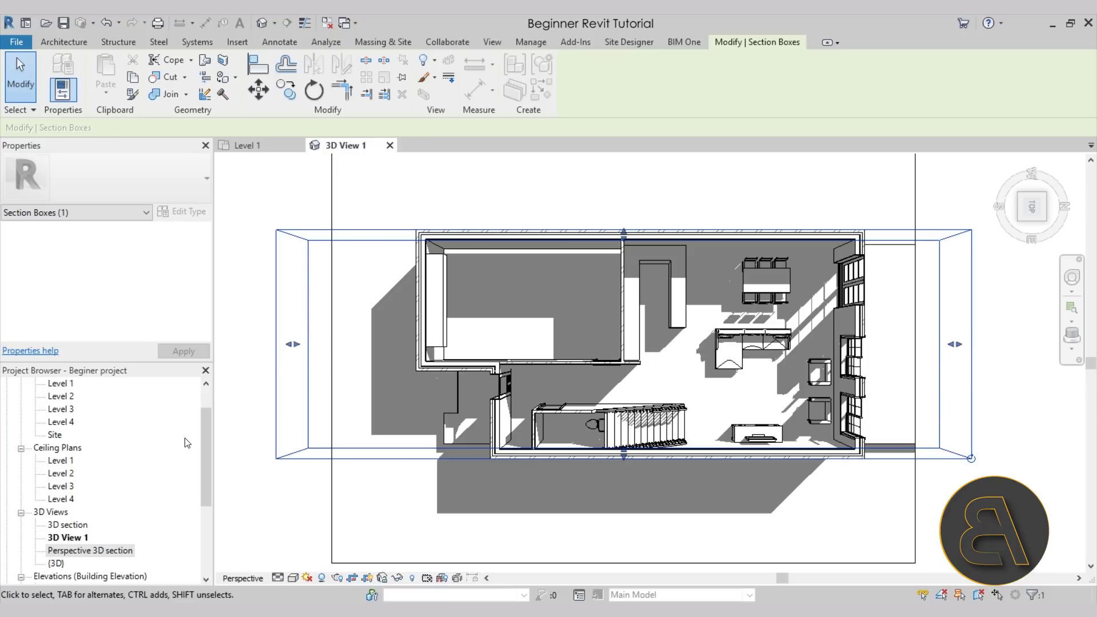
scroll(123, 491, down, 3)
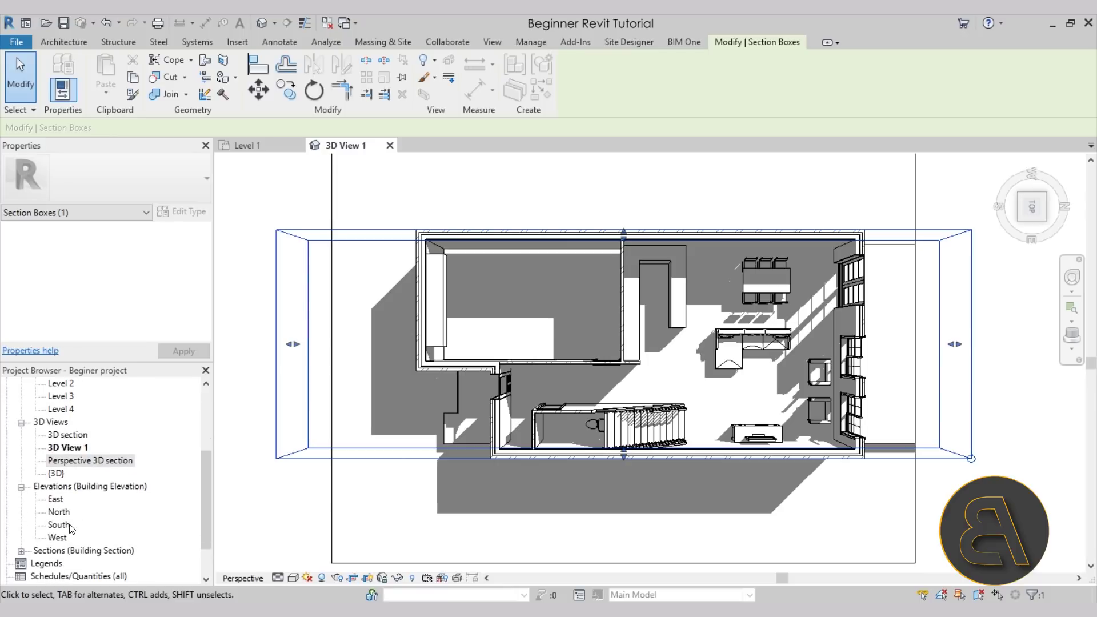
In the South elevation, extend the section box below the floor and lower its top to ground-floor height.
double_click(60, 524)
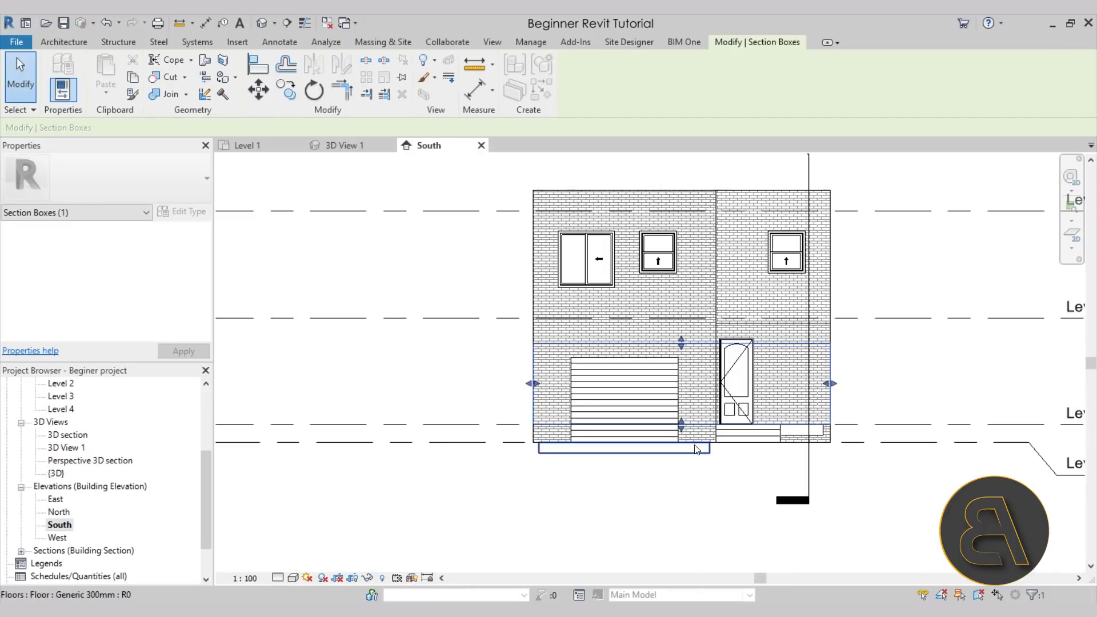
drag(681, 424, 682, 460)
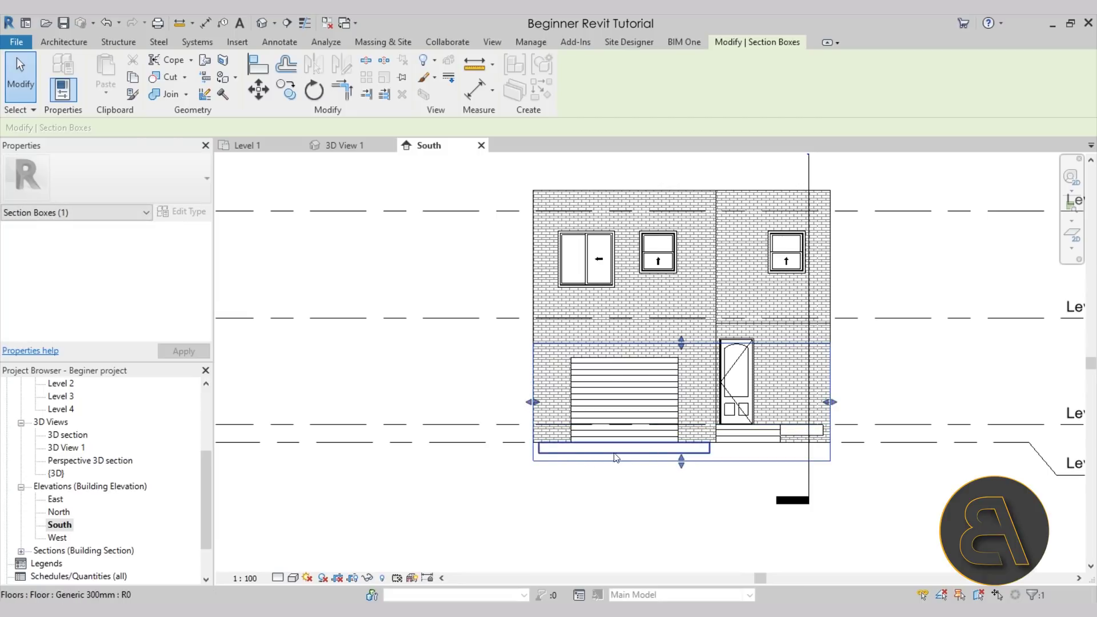
scroll(777, 447, up, 2)
drag(651, 309, 651, 333)
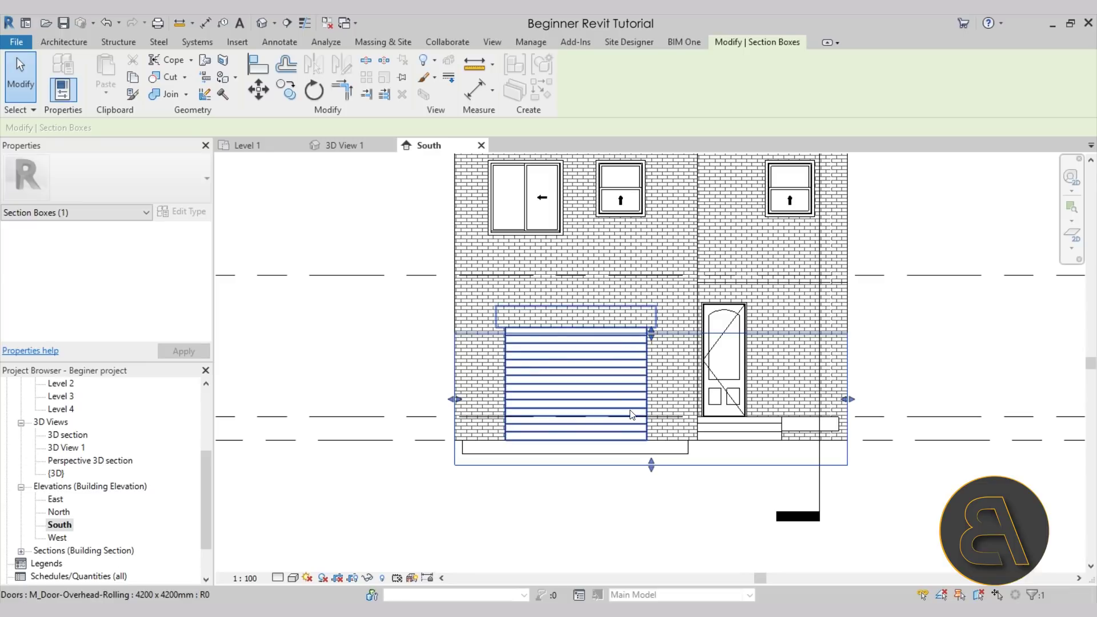
key(ctrl+Tab)
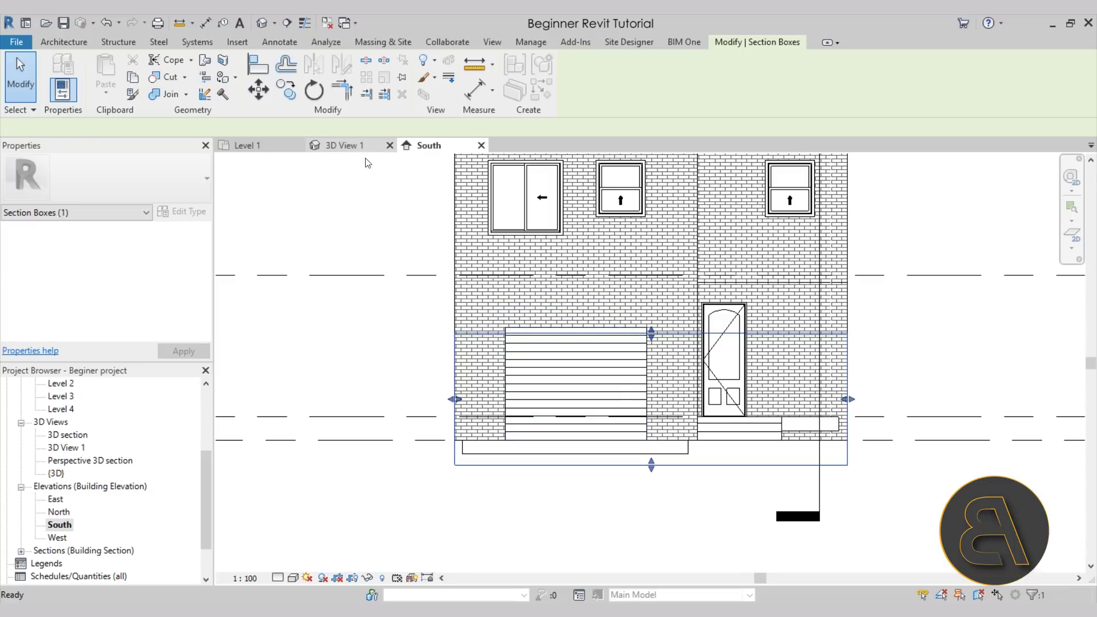
click(701, 507)
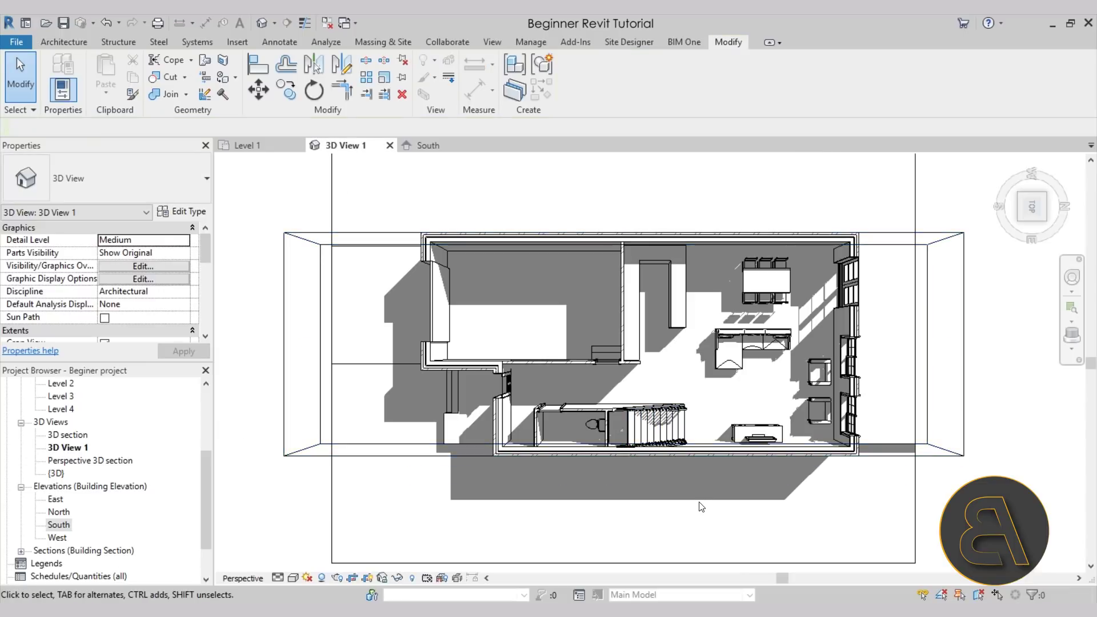
Shift the ground-floor plan slightly within the camera view.
click(381, 363)
click(399, 394)
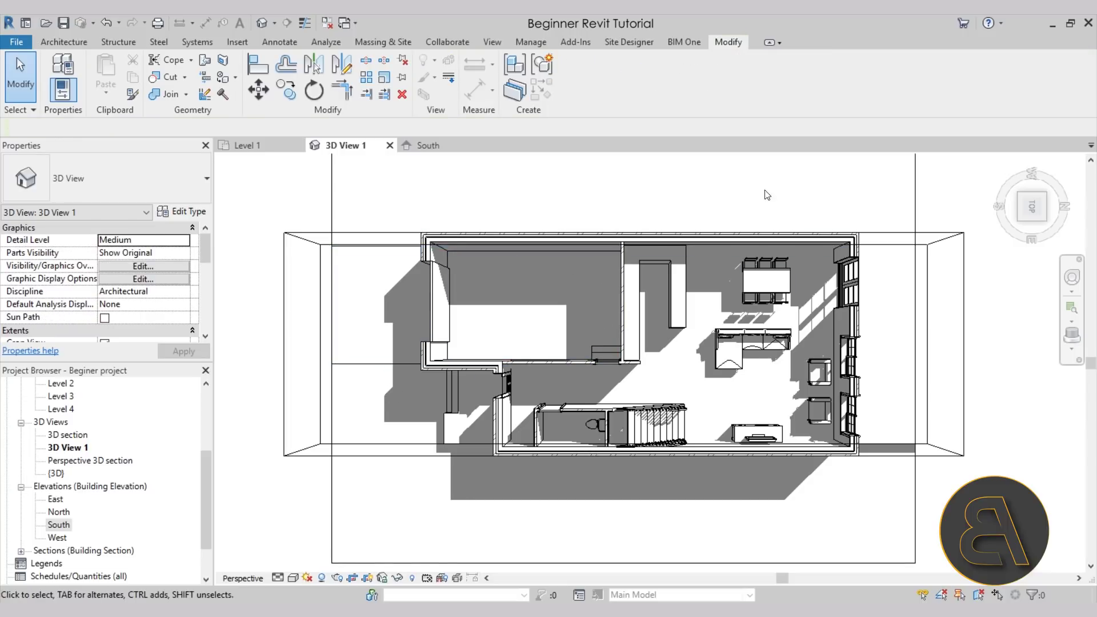
middle_drag(665, 369, 648, 379)
scroll(537, 427, down, 2)
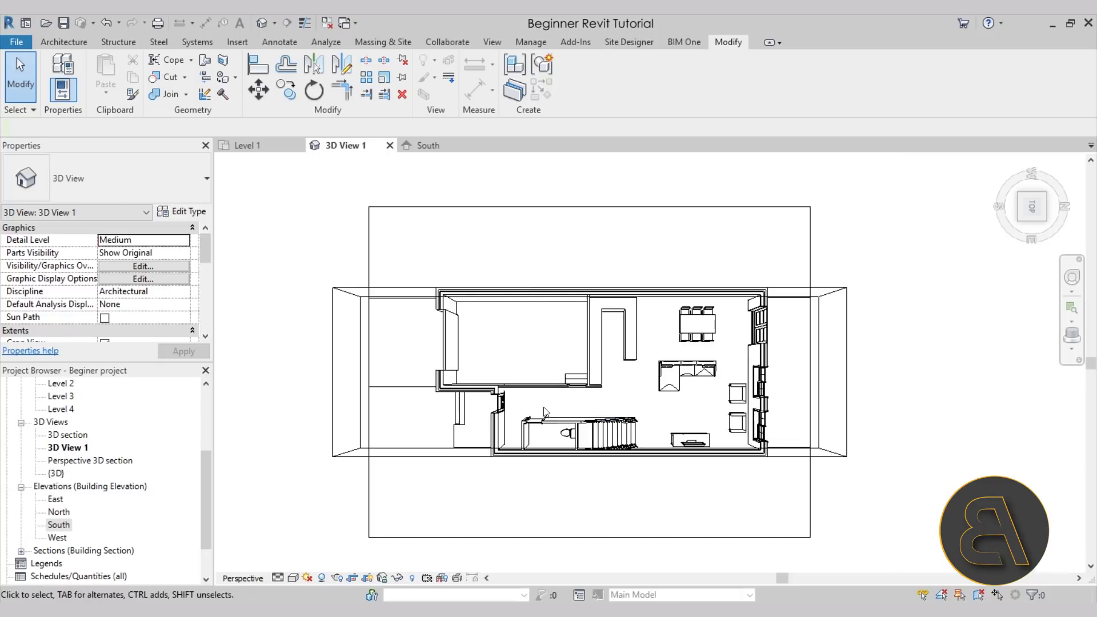
Pull the crop region's bottom, top and left edges inward to fit the plan.
click(588, 537)
drag(589, 537, 592, 489)
drag(589, 206, 590, 257)
ctrl+click(712, 381)
shift+click(712, 381)
drag(368, 374, 373, 374)
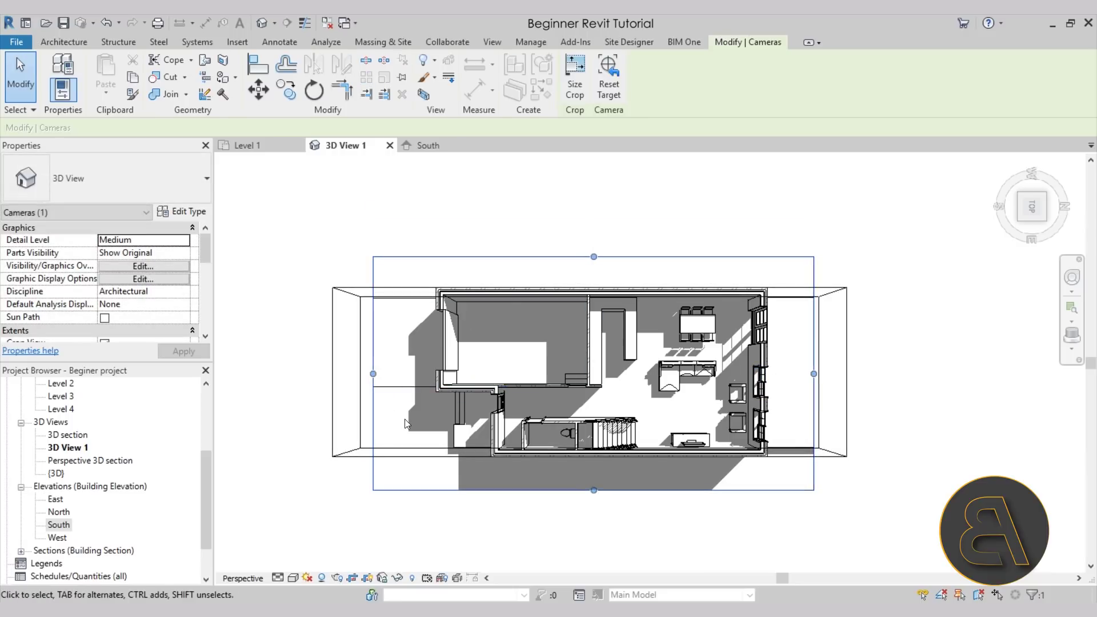
key(Escape)
scroll(531, 351, up, 2)
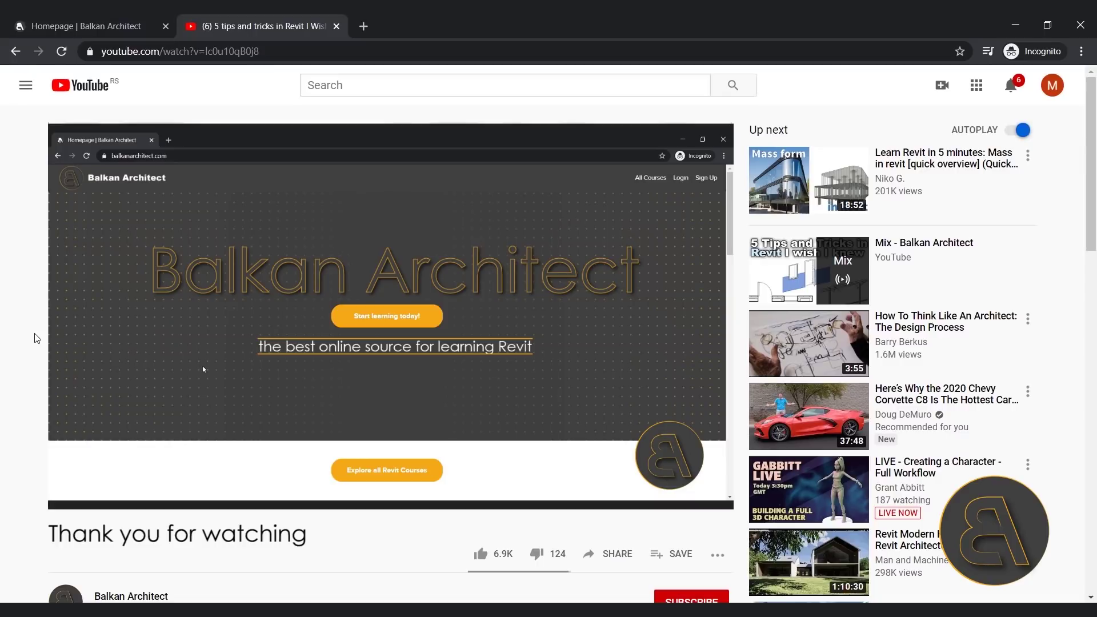
Subscribe to the Balkan Architect channel and set its notification bell to All.
scroll(36, 338, down, 1)
click(690, 546)
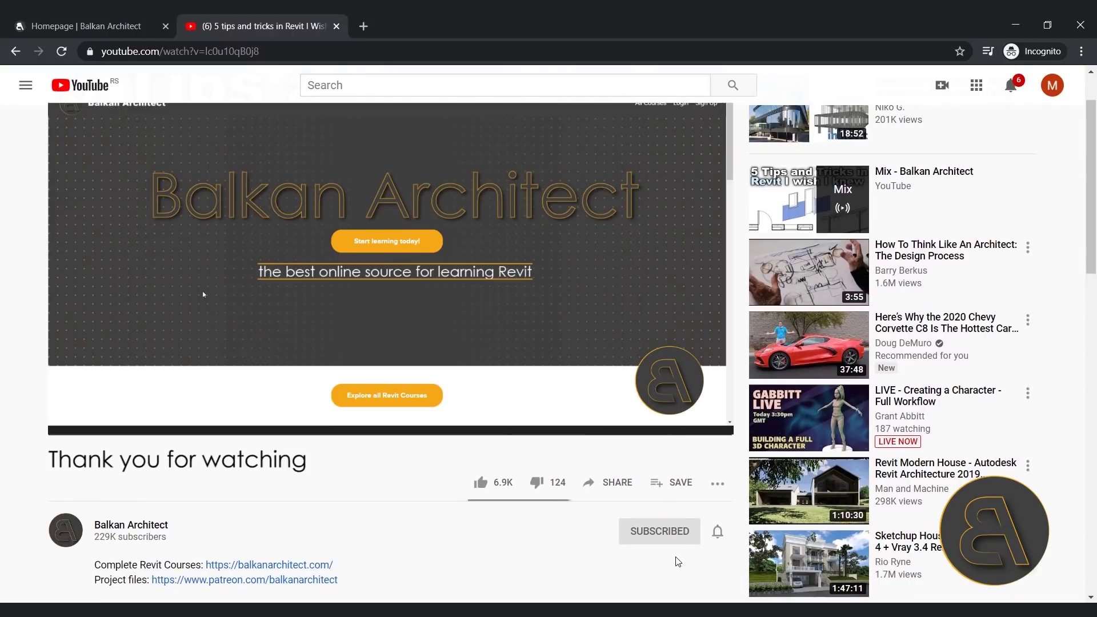
click(717, 534)
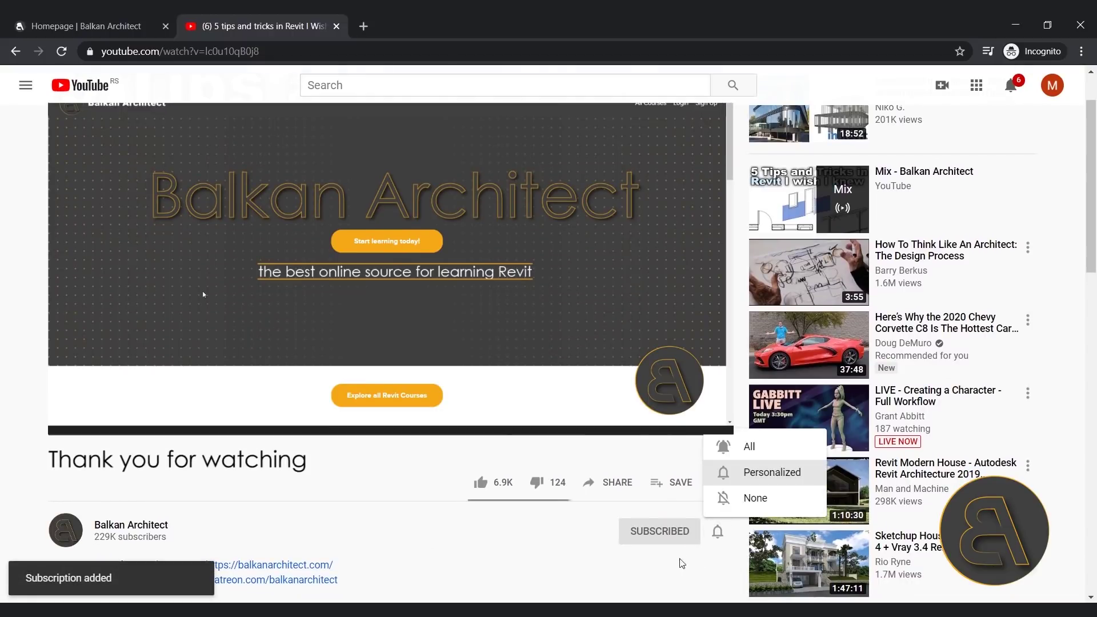
click(742, 448)
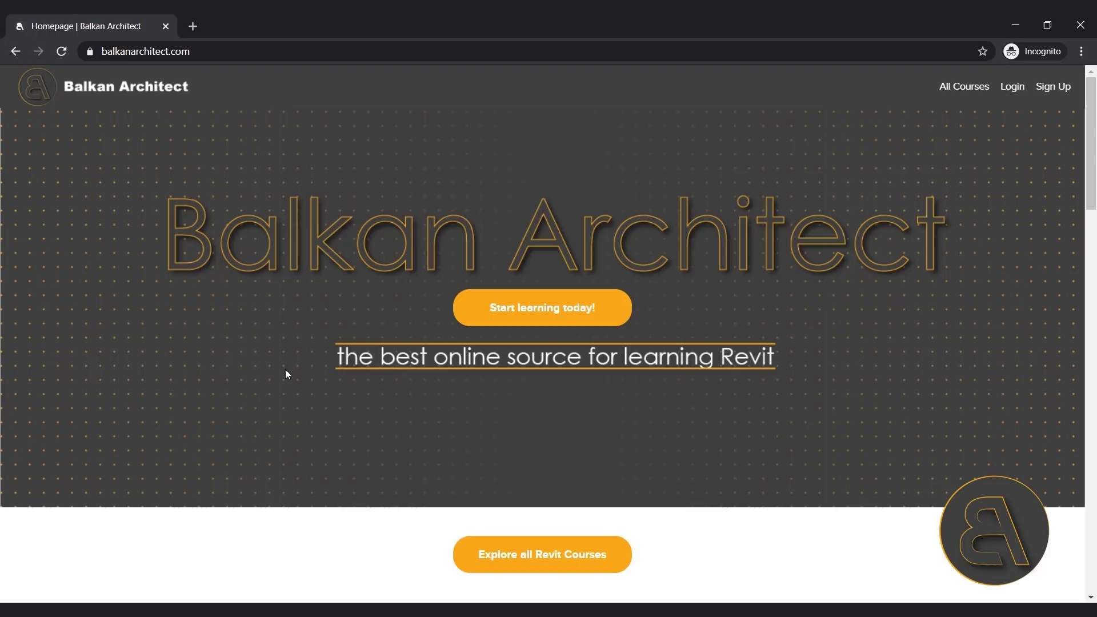
Scroll to Featured Courses and go to 'Autodesk Revit Course - Beginner to Intermediate level'.
scroll(286, 366, down, 15)
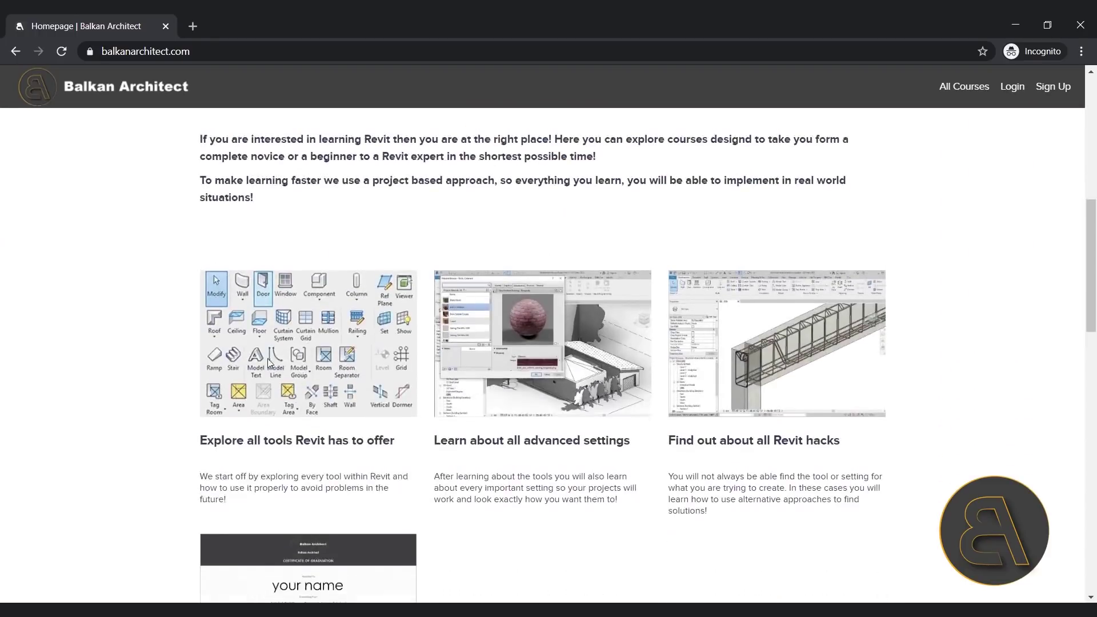
scroll(270, 363, down, 4)
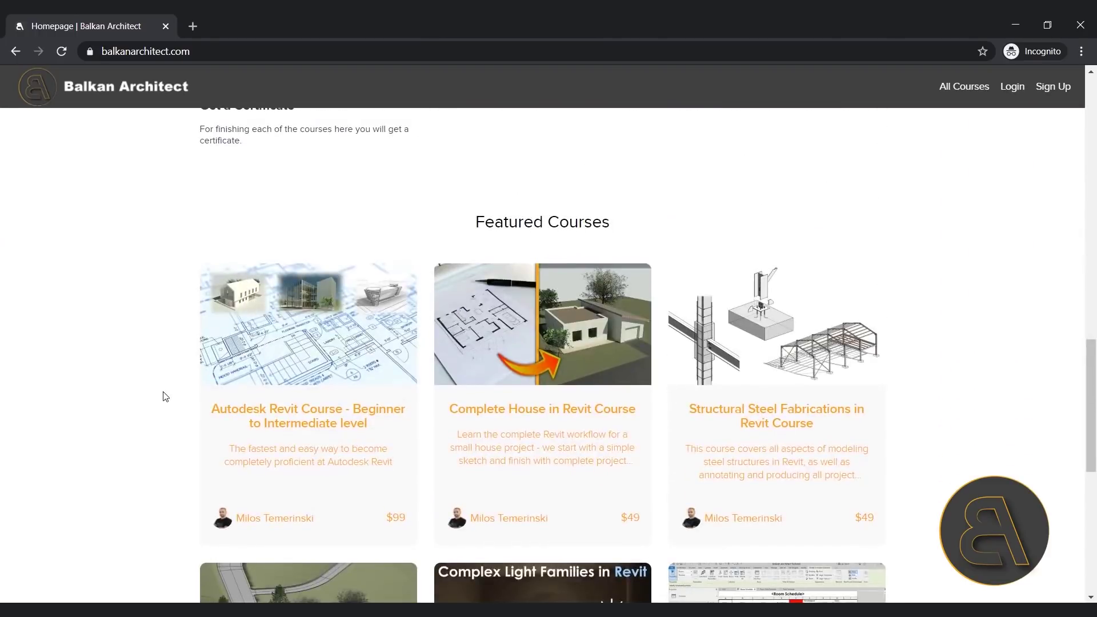
scroll(163, 390, down, 3)
scroll(153, 404, up, 1)
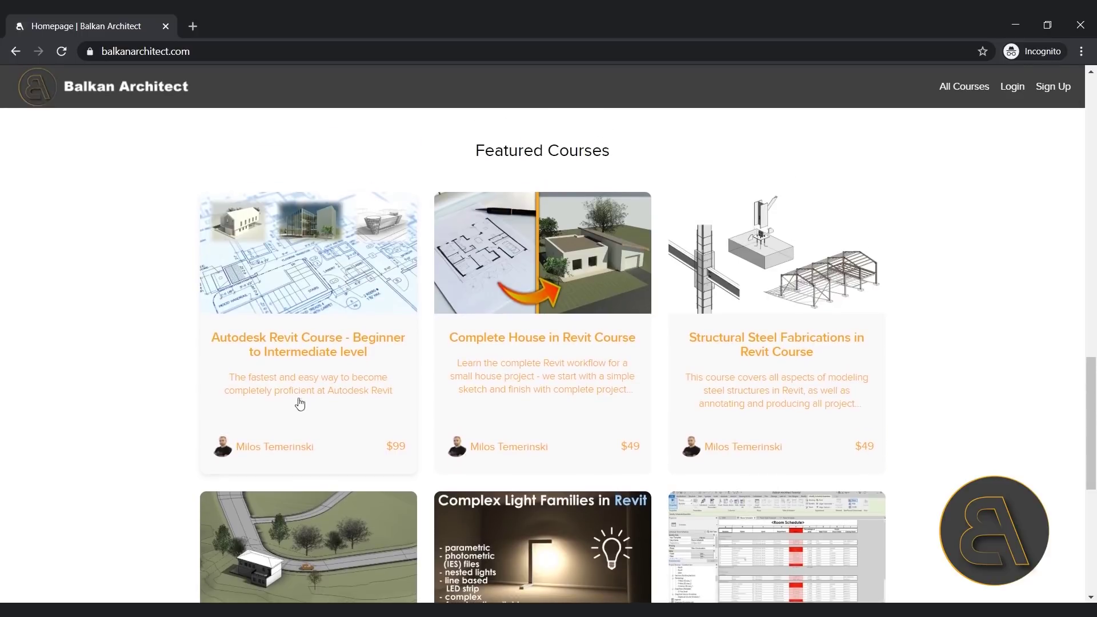
click(252, 345)
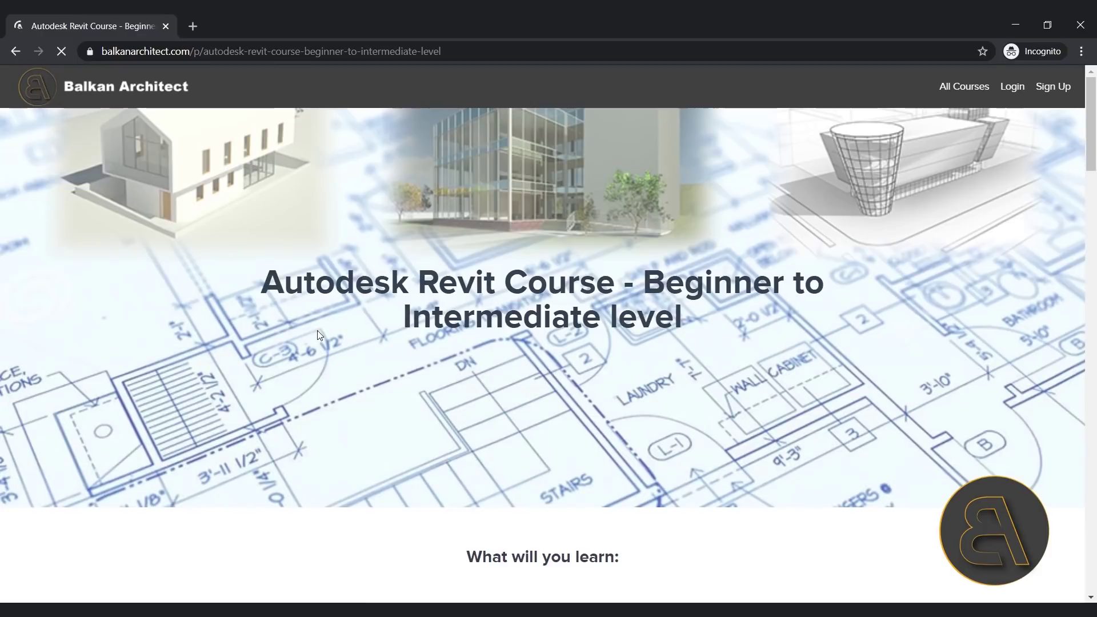
Scroll down the Revit course page to the Course Curriculum list.
scroll(343, 337, down, 1)
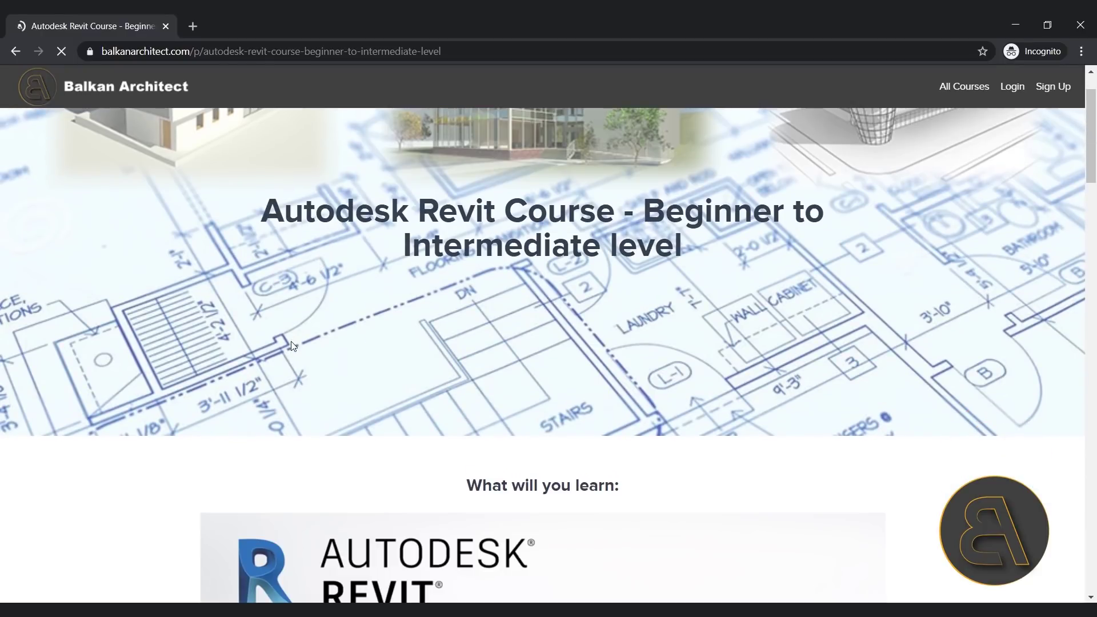
scroll(285, 344, down, 8)
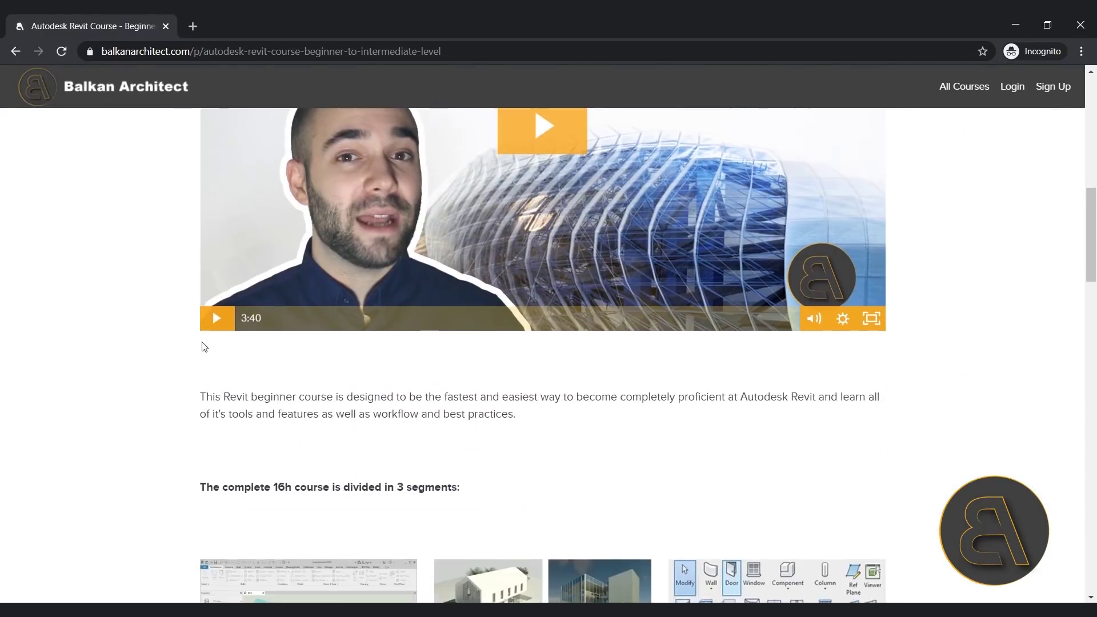
scroll(202, 343, down, 2)
scroll(200, 348, down, 3)
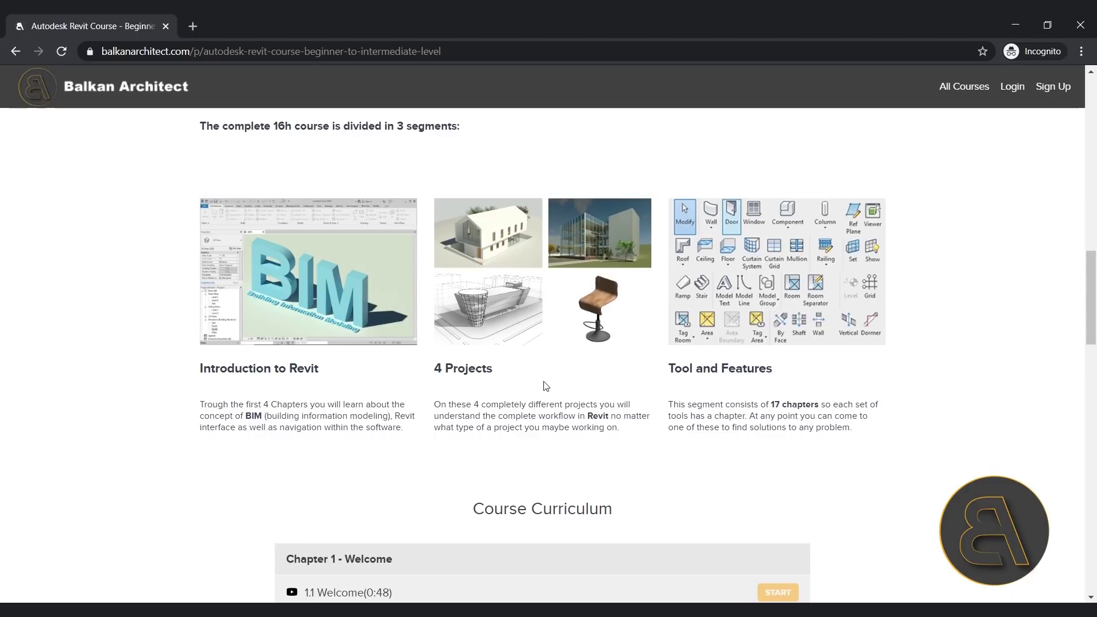
scroll(546, 386, down, 1)
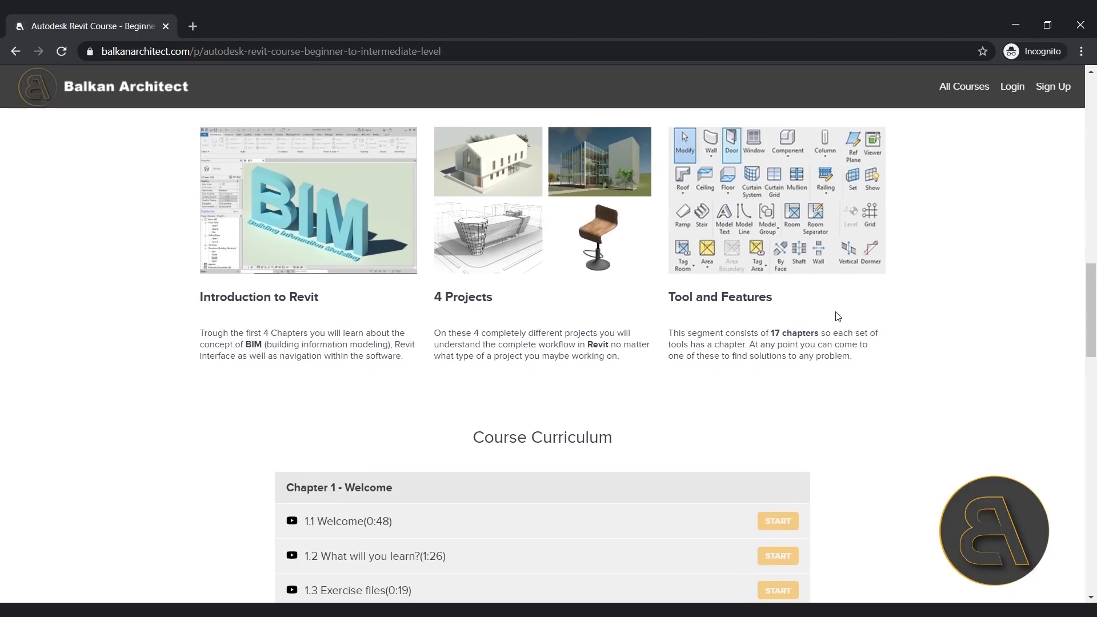
scroll(788, 396, up, 1)
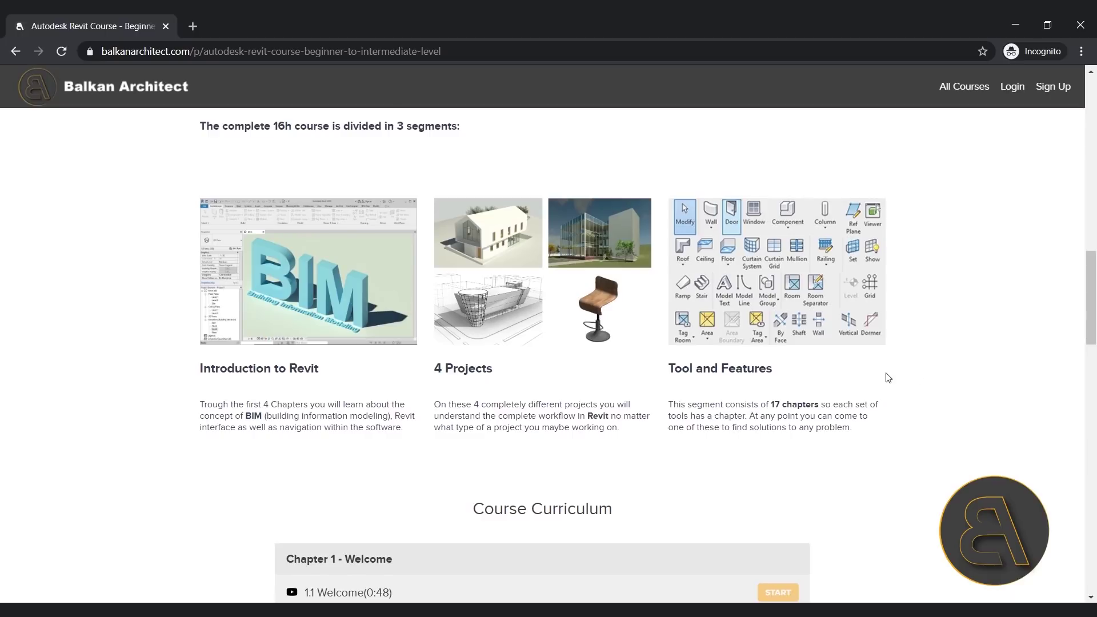
scroll(883, 377, down, 6)
scroll(897, 386, down, 2)
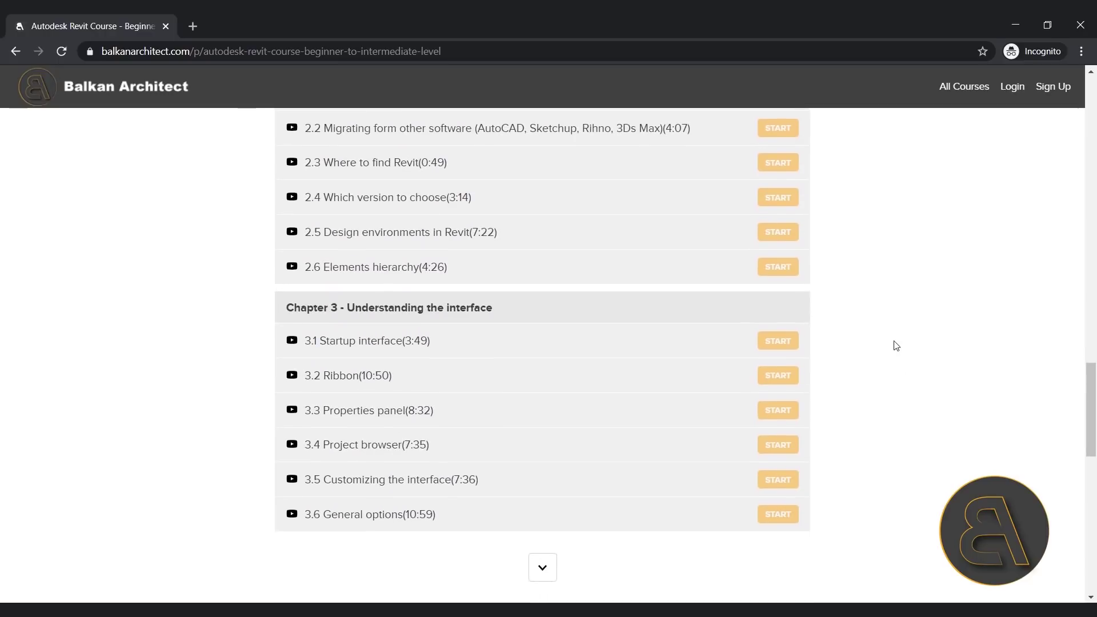
scroll(896, 345, down, 3)
Expand the full curriculum and scroll through lessons into Project 3 - Complex shape building.
click(544, 357)
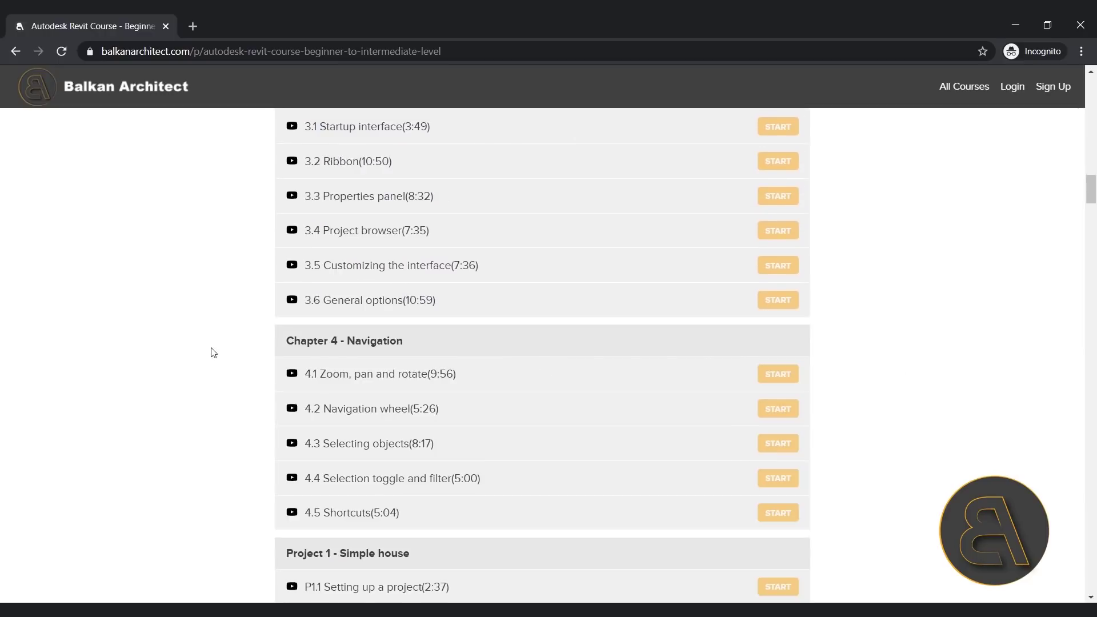
scroll(214, 349, down, 9)
scroll(228, 343, down, 12)
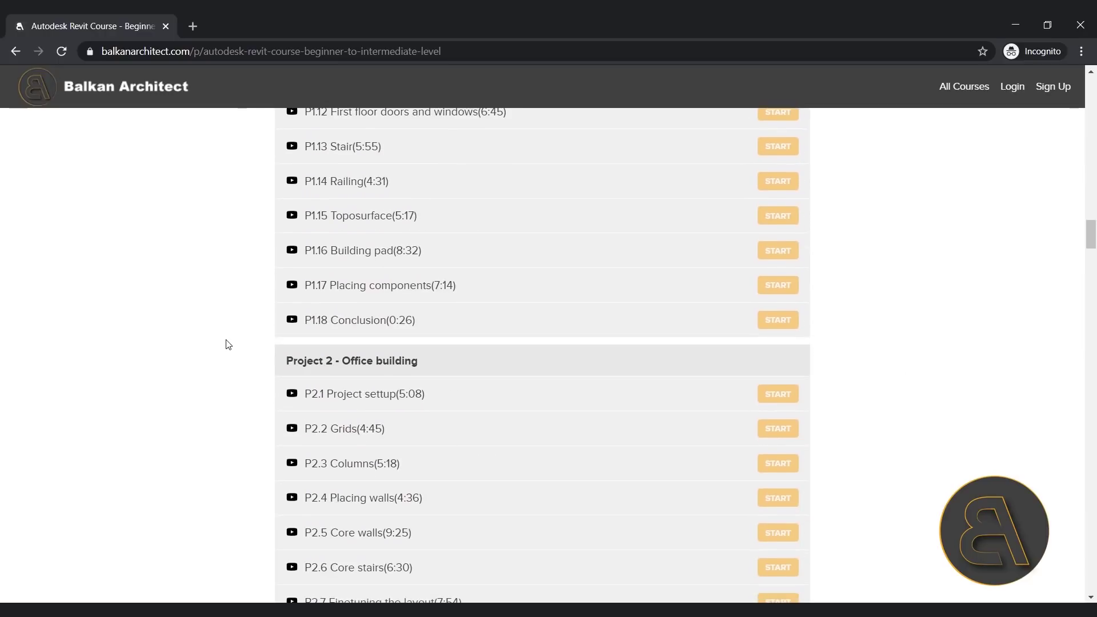
scroll(228, 344, down, 17)
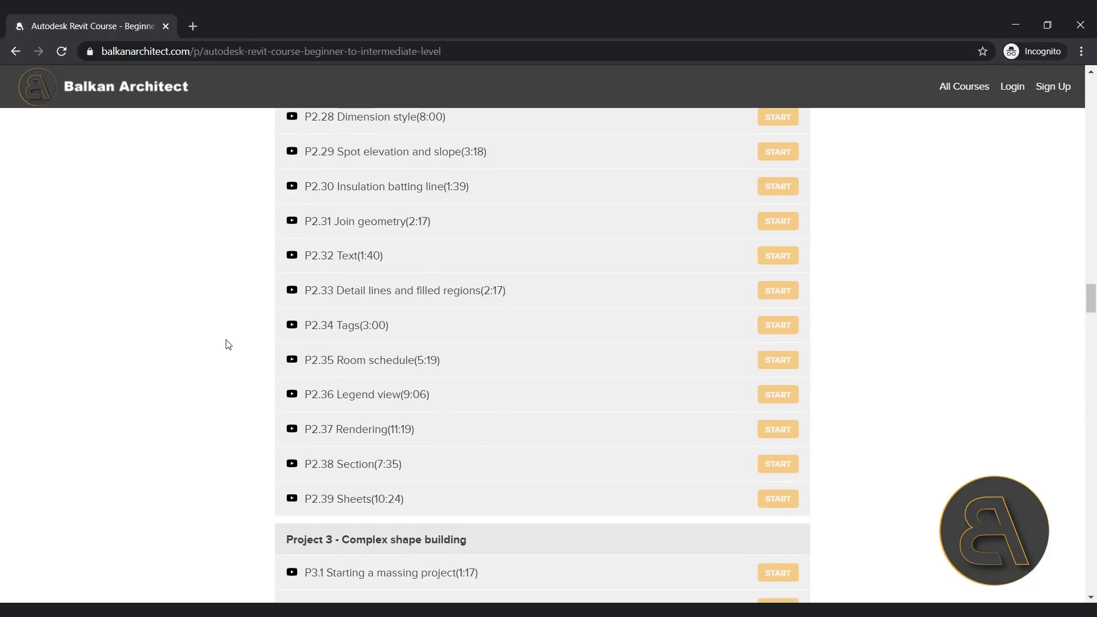